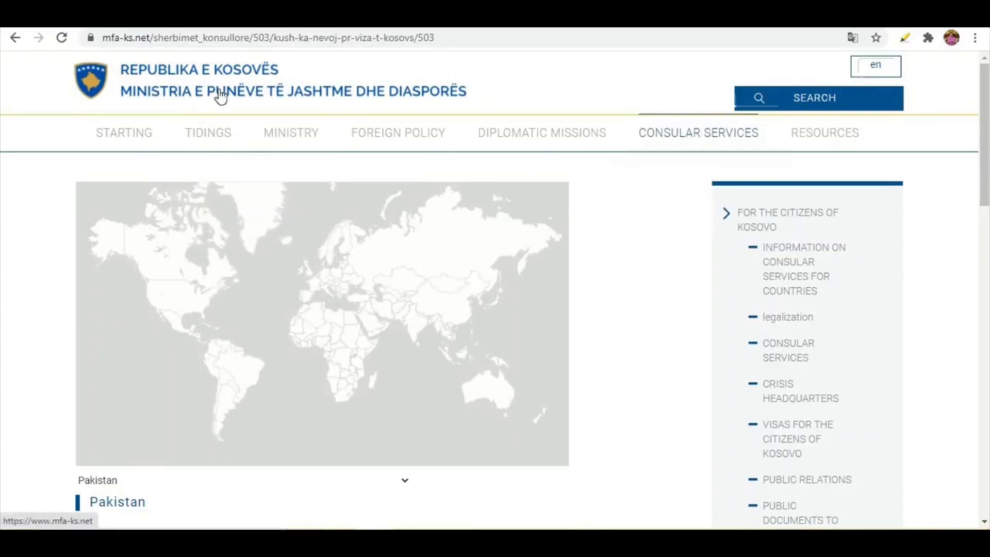
Choose Pakistan in the country list of the Kosovo foreign ministry's visa requirements page
{"action": "mouse_move", "coordinate": [659, 136]}
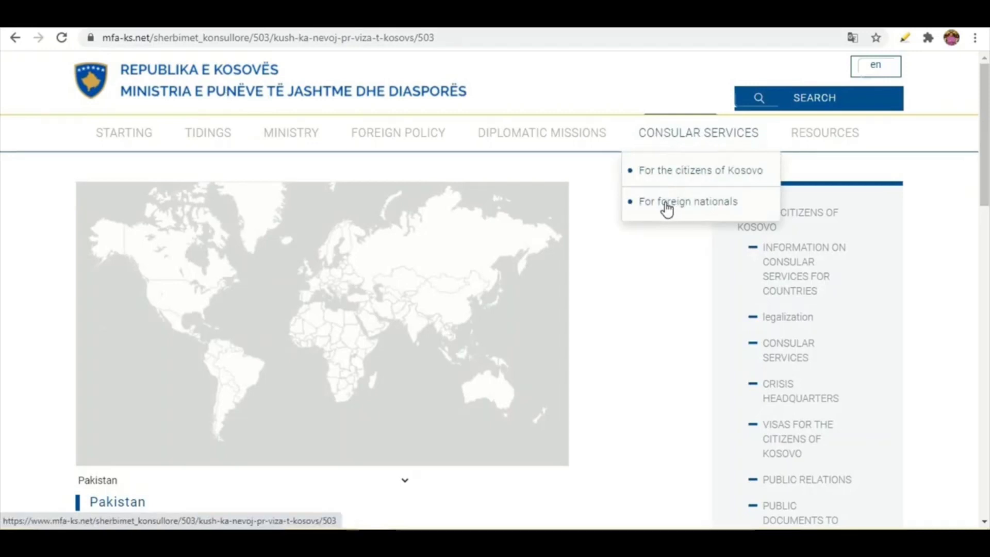
{"action": "scroll", "coordinate": [67, 274], "scroll_direction": "down", "scroll_amount": 2}
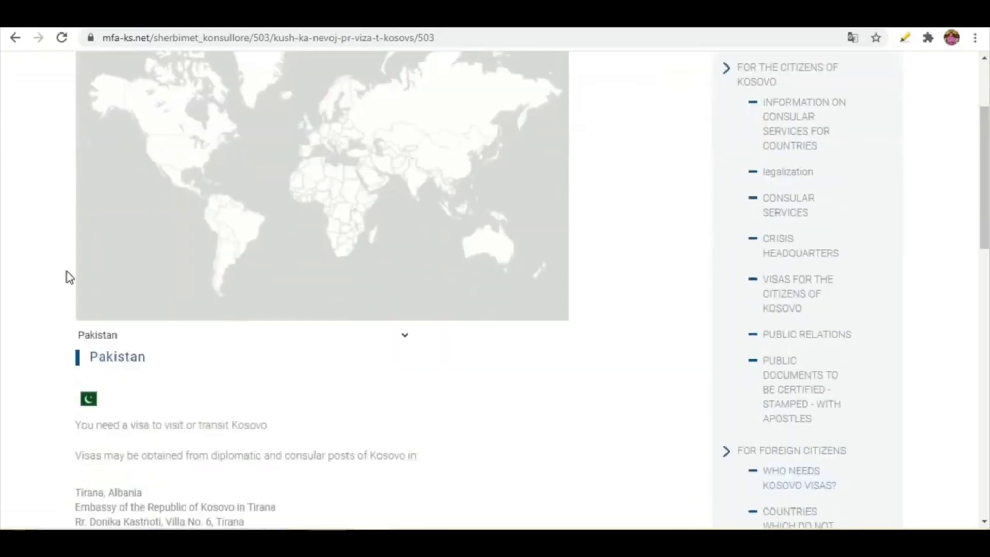
{"action": "scroll", "coordinate": [234, 287], "scroll_direction": "up", "scroll_amount": 2}
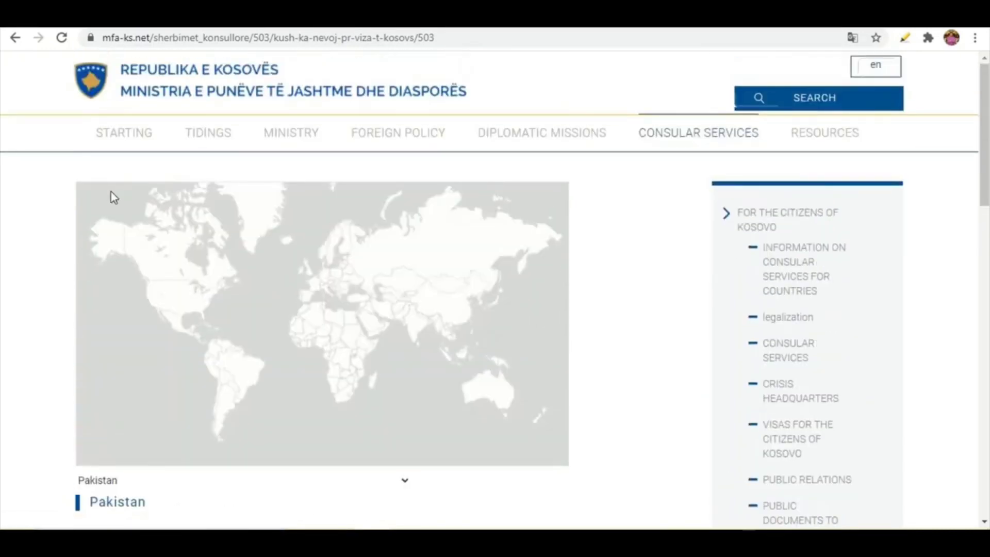
{"action": "scroll", "coordinate": [33, 227], "scroll_direction": "down", "scroll_amount": 4}
{"action": "scroll", "coordinate": [32, 240], "scroll_direction": "up", "scroll_amount": 3}
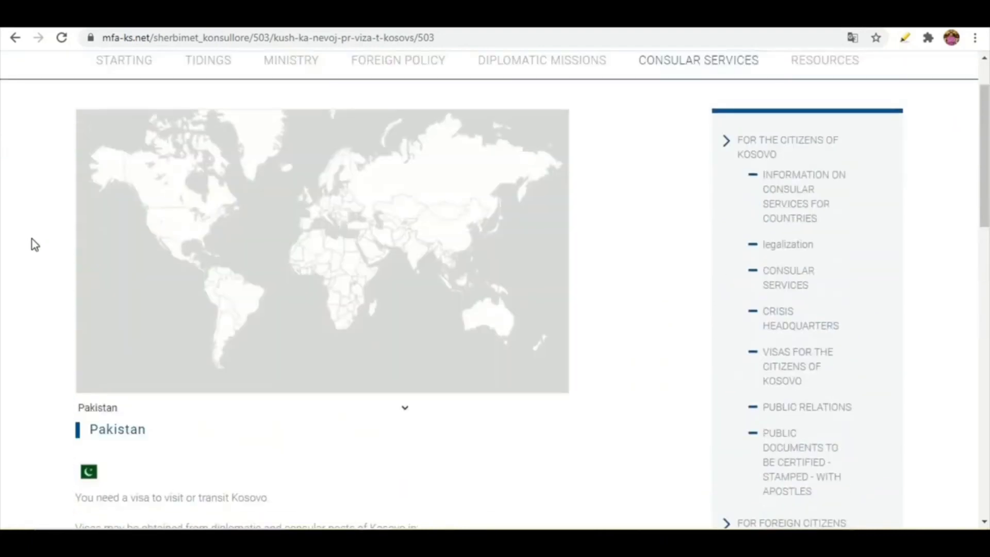
{"action": "left_click", "coordinate": [406, 409]}
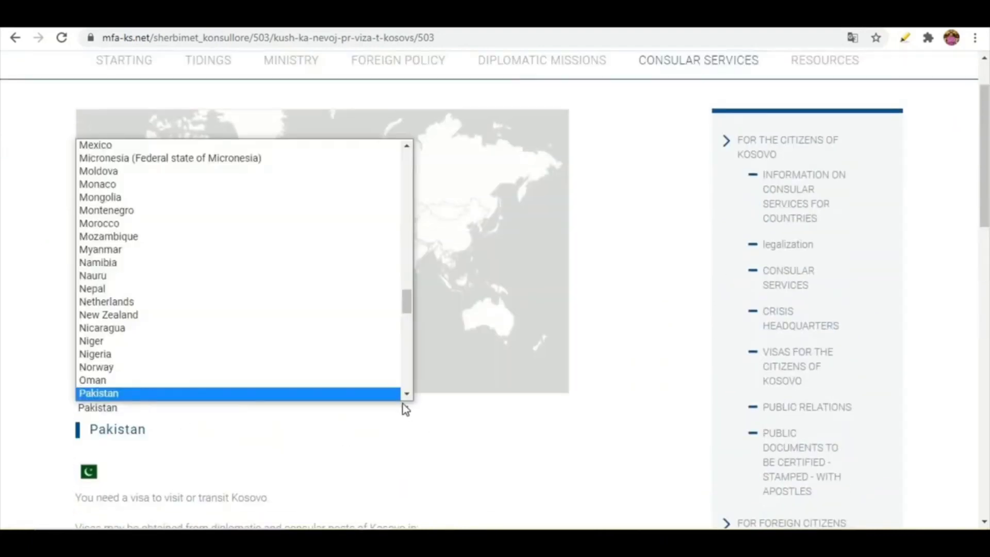
{"action": "scroll", "coordinate": [227, 284], "scroll_direction": "down", "scroll_amount": 1}
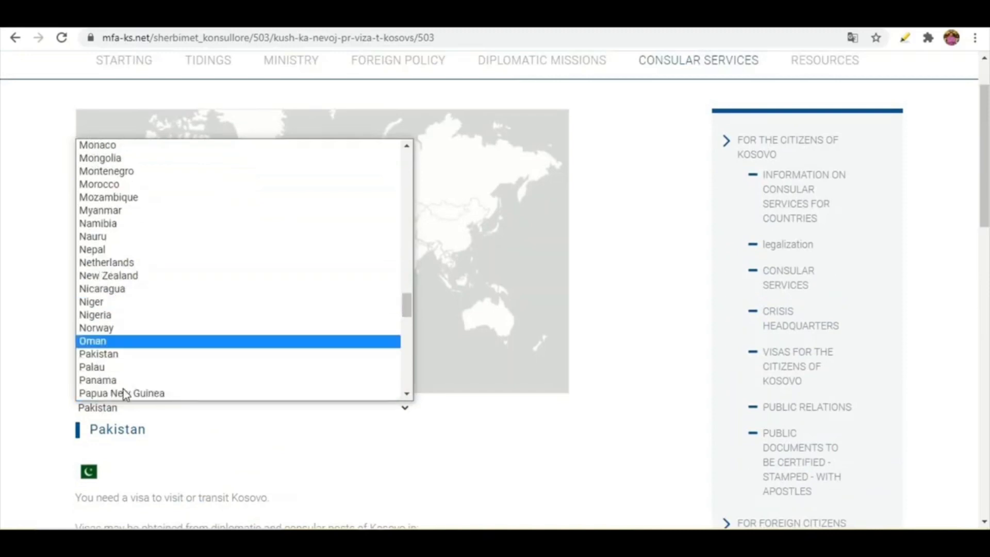
{"action": "left_click", "coordinate": [119, 355]}
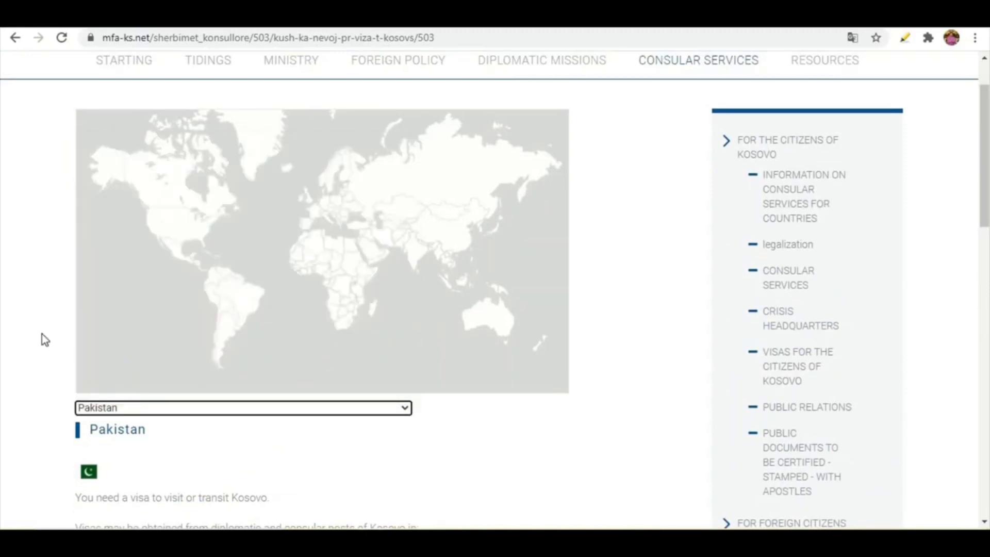
Review the visa requirements, issuing missions and exemptions for citizens of Pakistan
{"action": "scroll", "coordinate": [43, 334], "scroll_direction": "down", "scroll_amount": 1}
{"action": "scroll", "coordinate": [155, 372], "scroll_direction": "down", "scroll_amount": 1}
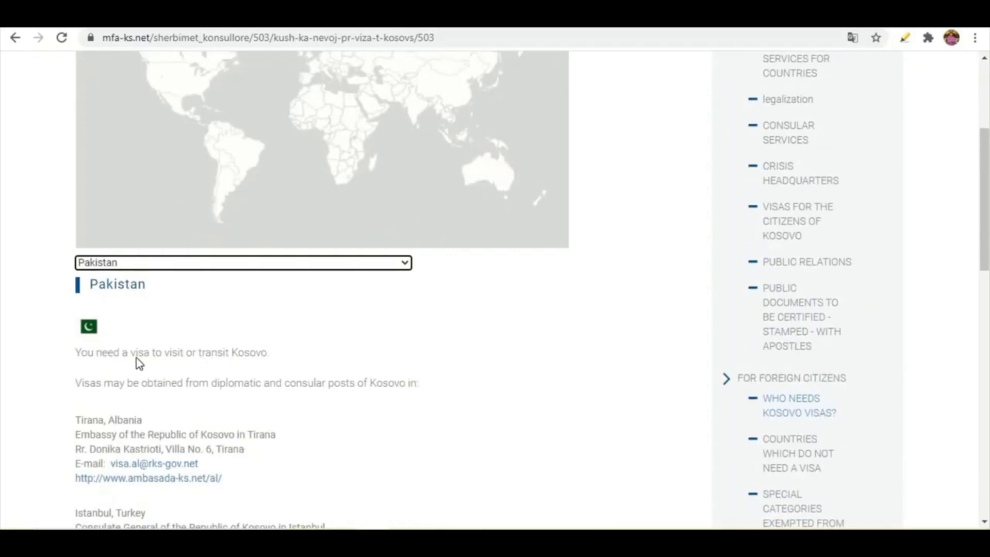
{"action": "scroll", "coordinate": [139, 363], "scroll_direction": "down", "scroll_amount": 1}
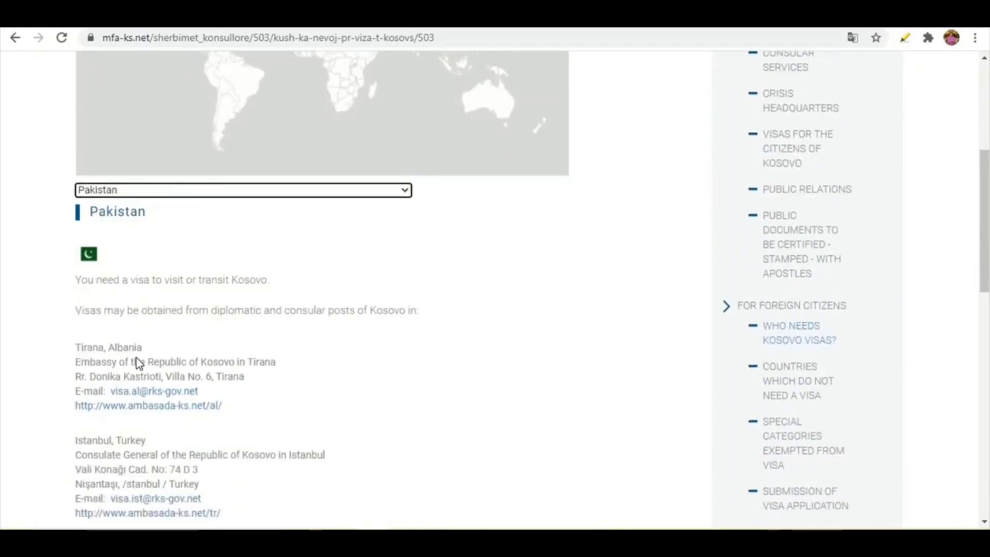
{"action": "scroll", "coordinate": [138, 362], "scroll_direction": "down", "scroll_amount": 2}
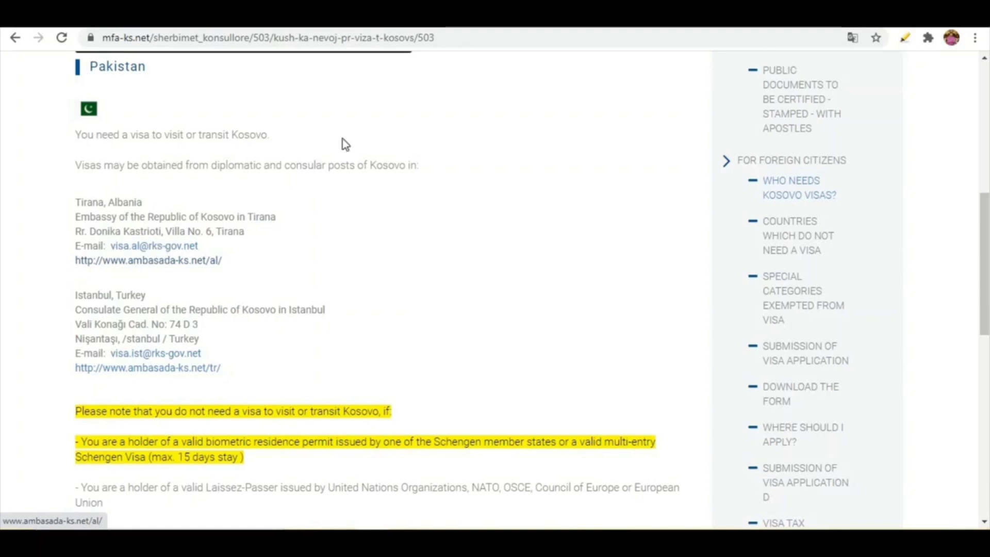
Open the Ankara embassy's Visa application procedure page and highlight the paragraph on lodging applications in person
{"action": "left_click", "coordinate": [541, 17]}
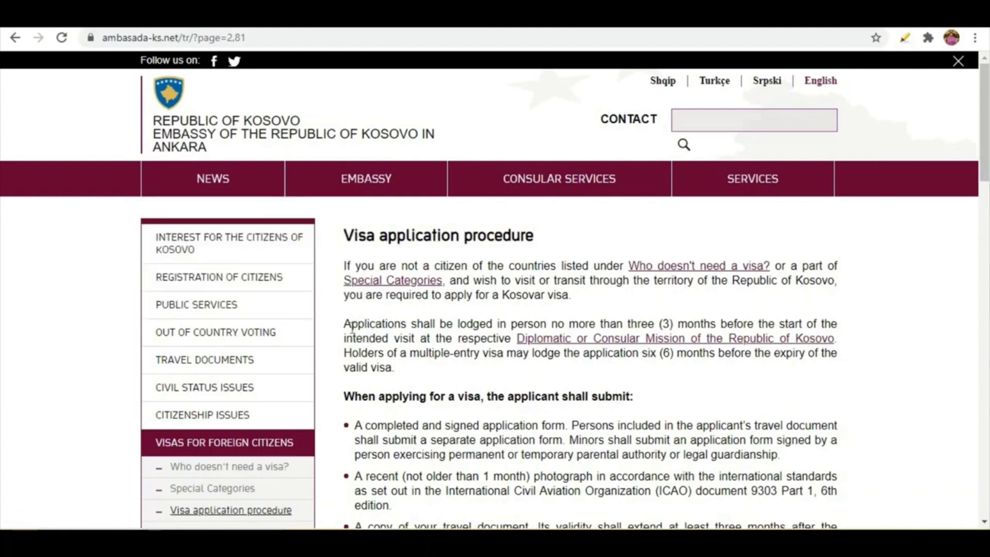
{"action": "left_click_drag", "start_coordinate": [344, 333], "coordinate": [397, 340]}
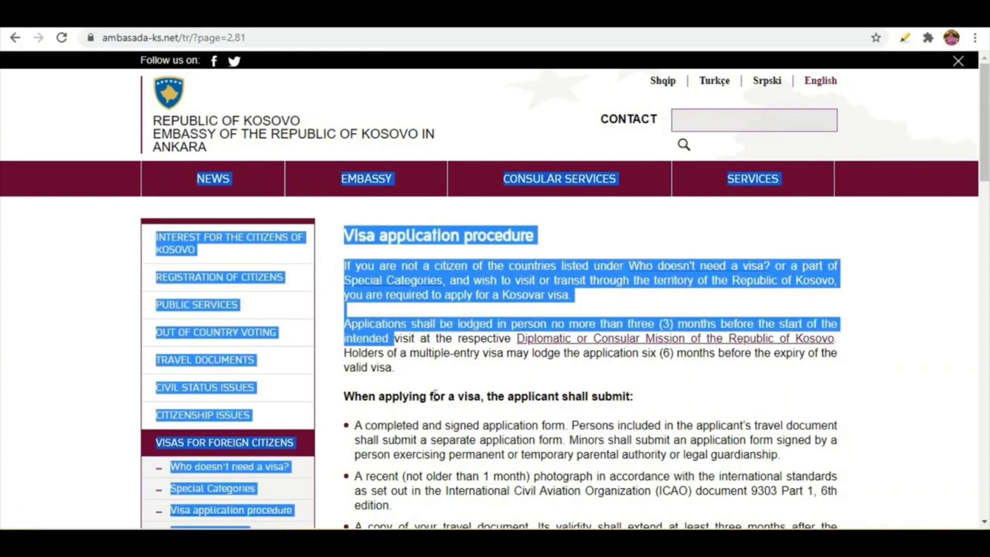
{"action": "left_click", "coordinate": [401, 363]}
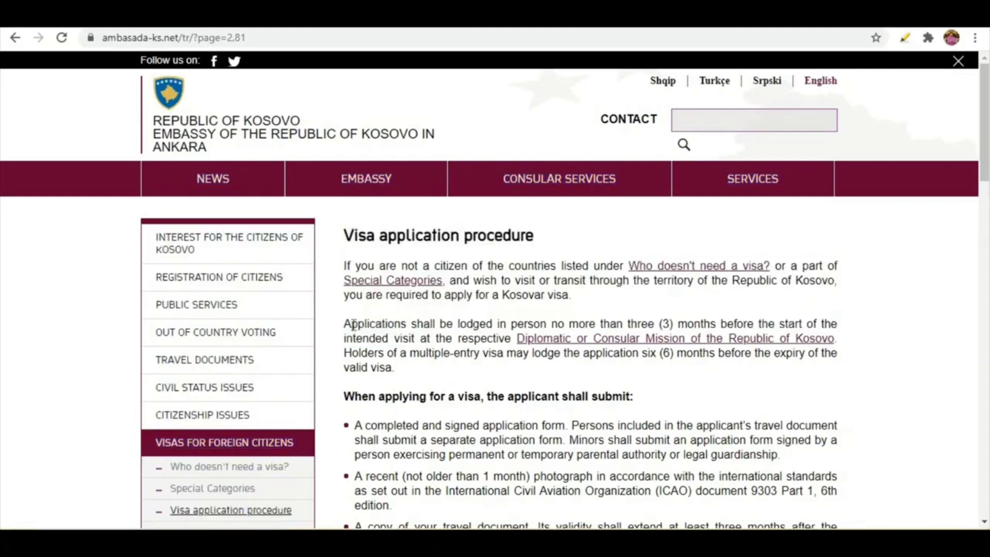
{"action": "left_click_drag", "start_coordinate": [344, 324], "coordinate": [444, 370]}
{"action": "left_click", "coordinate": [905, 38]}
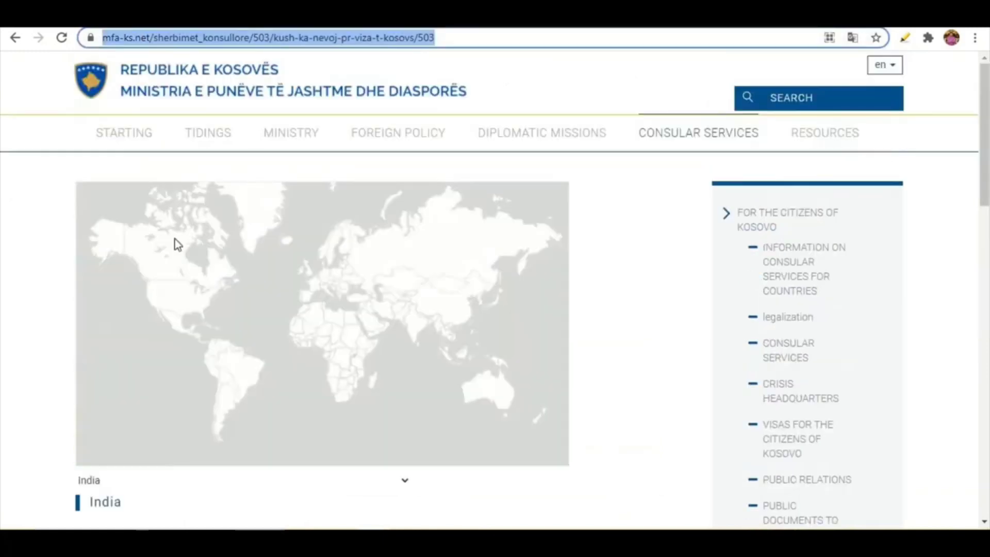
Review the visa requirements and issuing missions for citizens of India on the ministry's page
{"action": "scroll", "coordinate": [157, 301], "scroll_direction": "down", "scroll_amount": 4}
{"action": "left_click", "coordinate": [158, 283]}
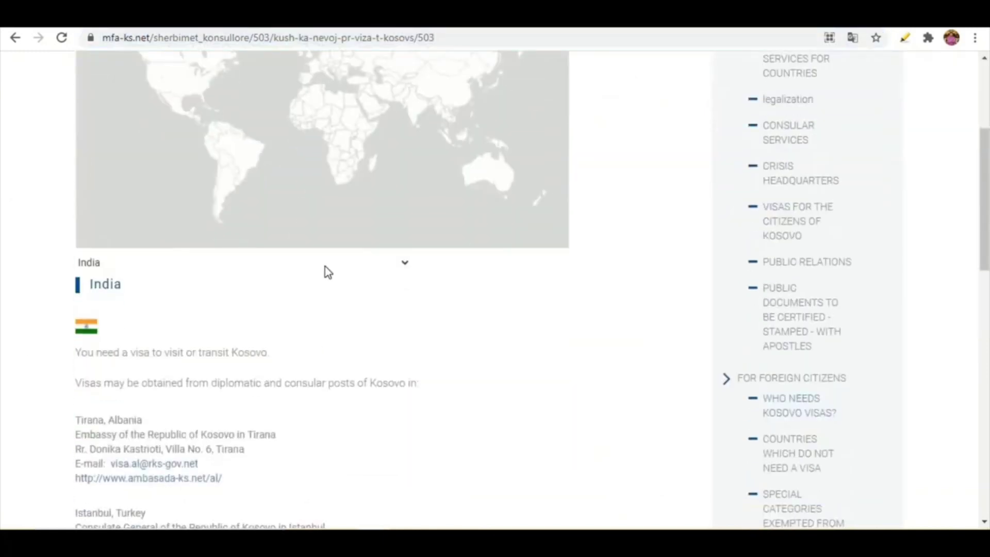
{"action": "left_click", "coordinate": [405, 264]}
{"action": "left_click", "coordinate": [29, 336]}
{"action": "scroll", "coordinate": [133, 415], "scroll_direction": "down", "scroll_amount": 1}
{"action": "scroll", "coordinate": [82, 407], "scroll_direction": "down", "scroll_amount": 2}
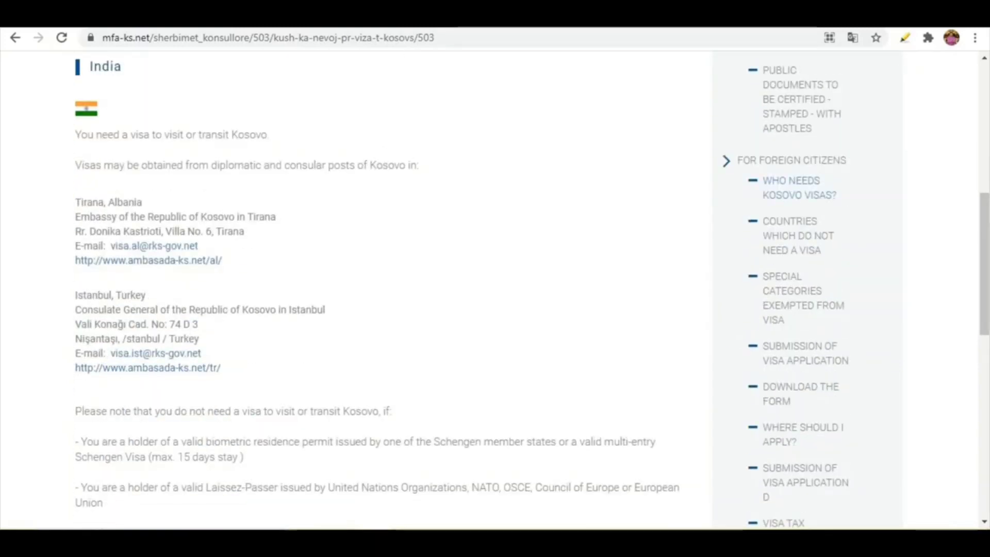
Check the visa requirements and issuing missions for citizens of Bangladesh
{"action": "left_click", "coordinate": [379, 17]}
{"action": "scroll", "coordinate": [146, 278], "scroll_direction": "down", "scroll_amount": 3}
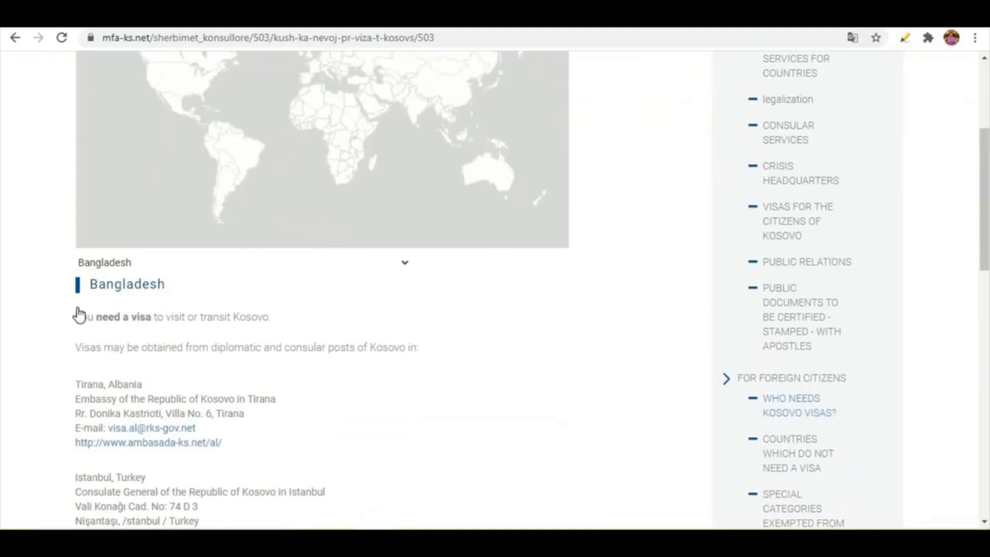
{"action": "scroll", "coordinate": [77, 314], "scroll_direction": "down", "scroll_amount": 2}
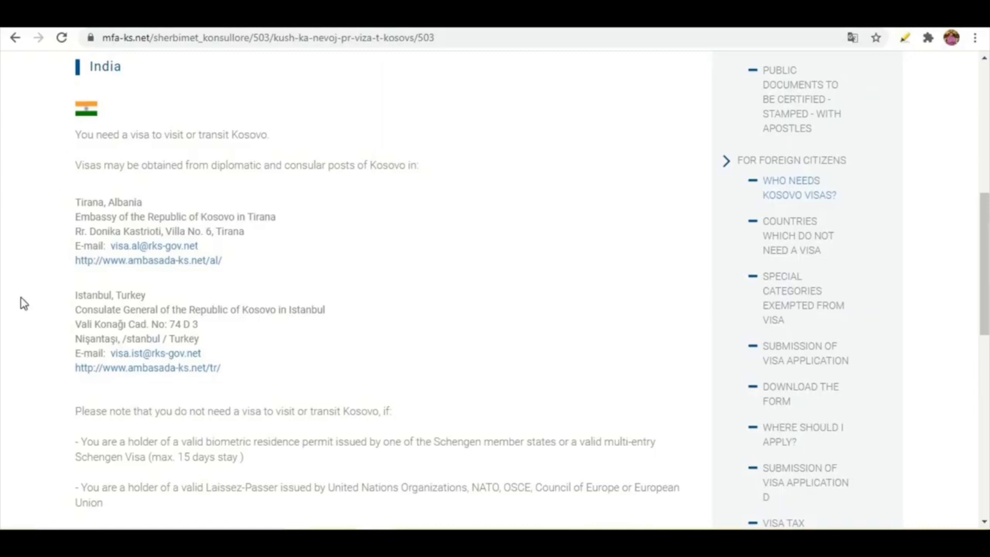
Recheck the India entry and read the highlighted Schengen visa and residence permit exemption for Pakistan
{"action": "scroll", "coordinate": [23, 303], "scroll_direction": "up", "scroll_amount": 8}
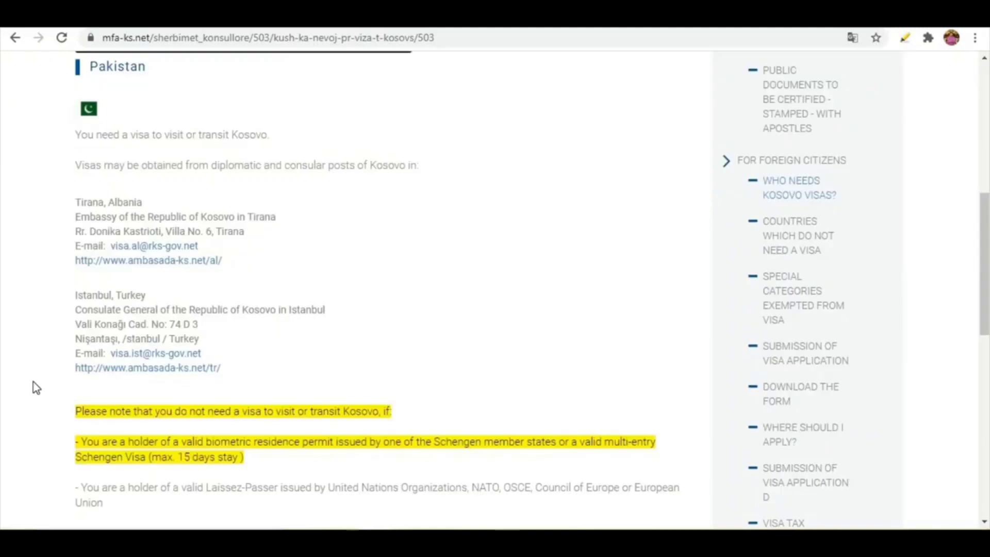
{"action": "scroll", "coordinate": [34, 387], "scroll_direction": "up", "scroll_amount": 3}
{"action": "scroll", "coordinate": [33, 382], "scroll_direction": "down", "scroll_amount": 5}
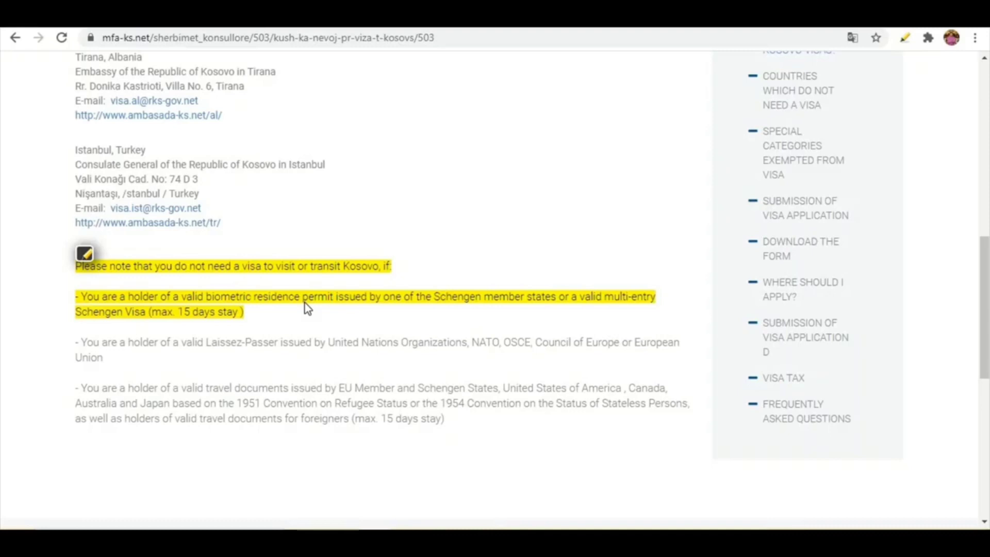
{"action": "scroll", "coordinate": [308, 308], "scroll_direction": "up", "scroll_amount": 1}
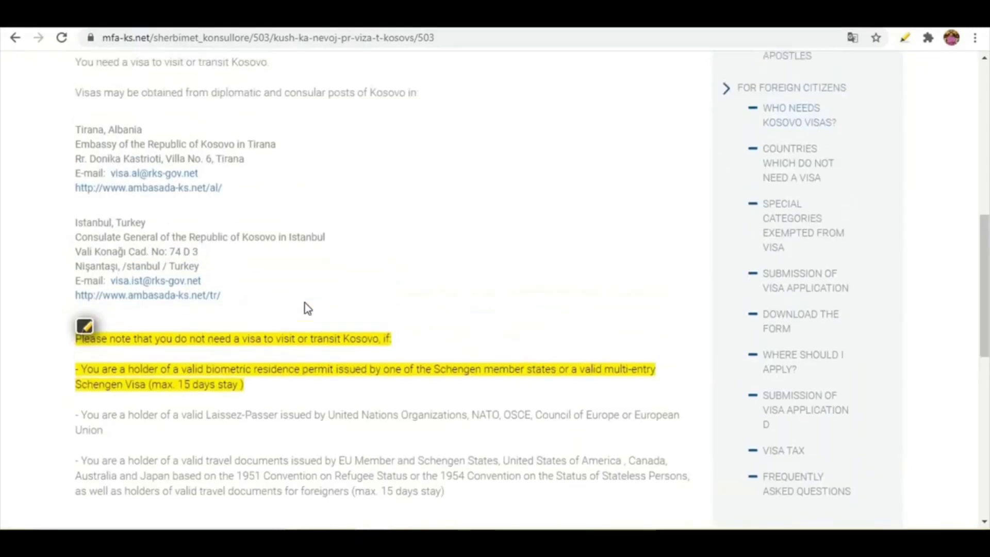
{"action": "scroll", "coordinate": [386, 312], "scroll_direction": "down", "scroll_amount": 1}
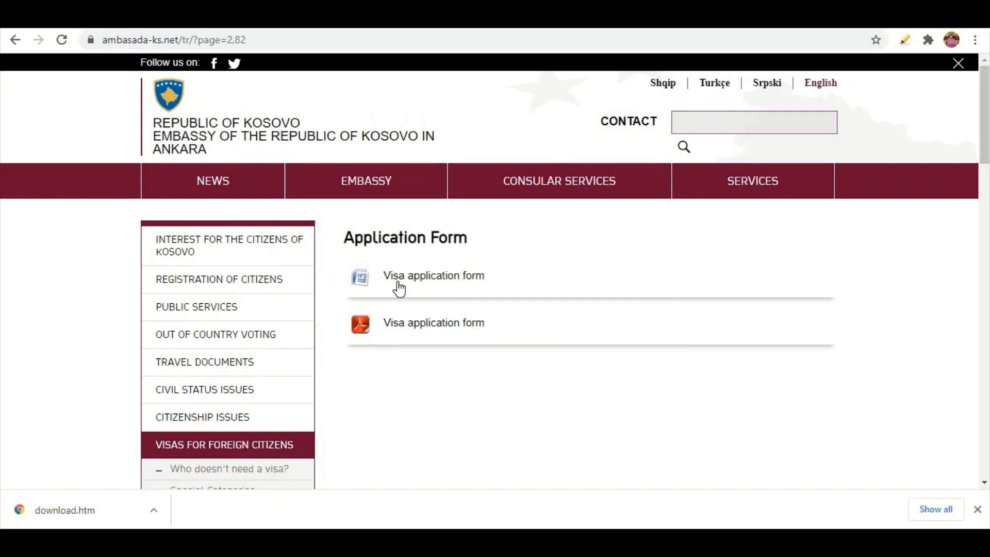
Look over the embassy's Application Form page with its Word and PDF visa application forms
{"action": "scroll", "coordinate": [161, 364], "scroll_direction": "down", "scroll_amount": 3}
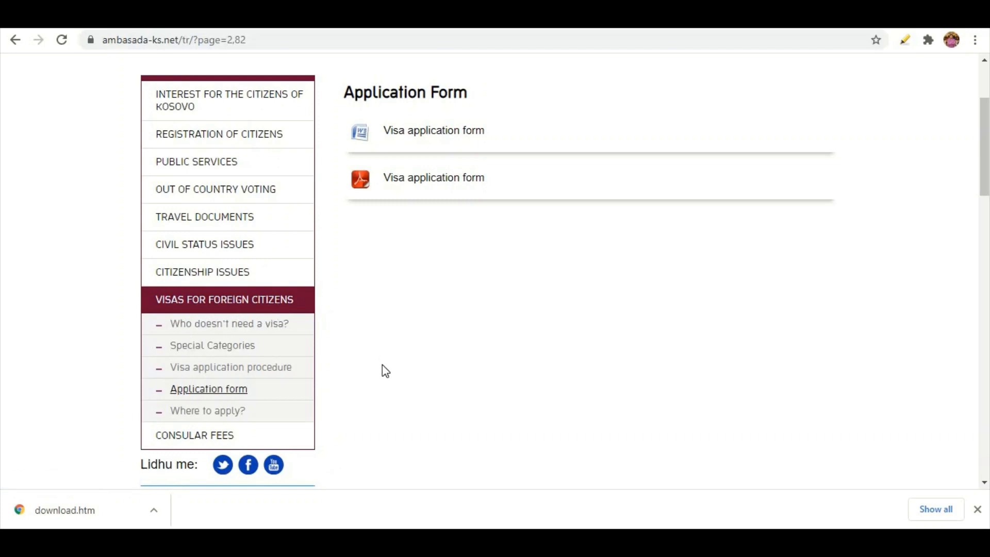
{"action": "scroll", "coordinate": [386, 371], "scroll_direction": "up", "scroll_amount": 2}
{"action": "scroll", "coordinate": [409, 331], "scroll_direction": "up", "scroll_amount": 2}
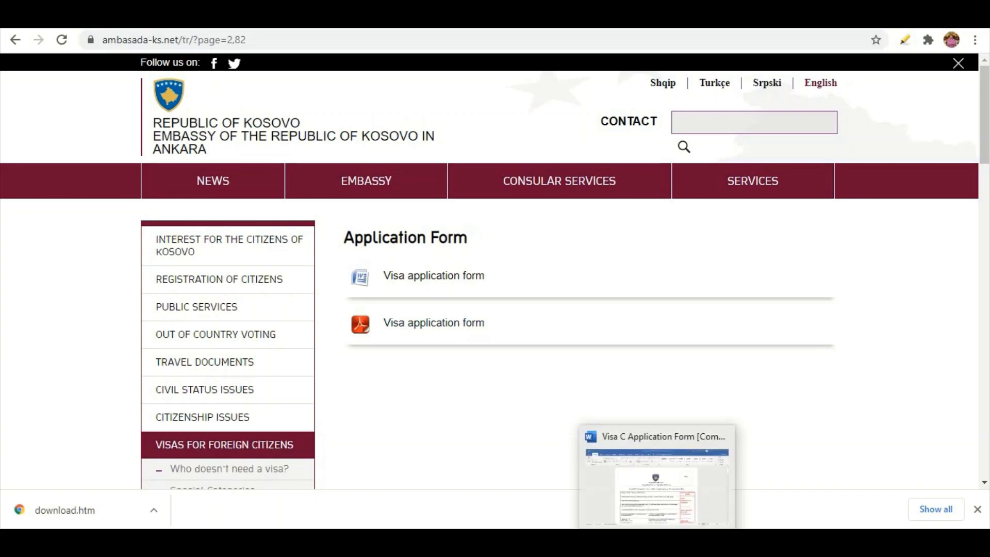
Switch to the Visa C Application Form in Word and examine its fields from personal details to purpose of travel
{"action": "left_click", "coordinate": [659, 542]}
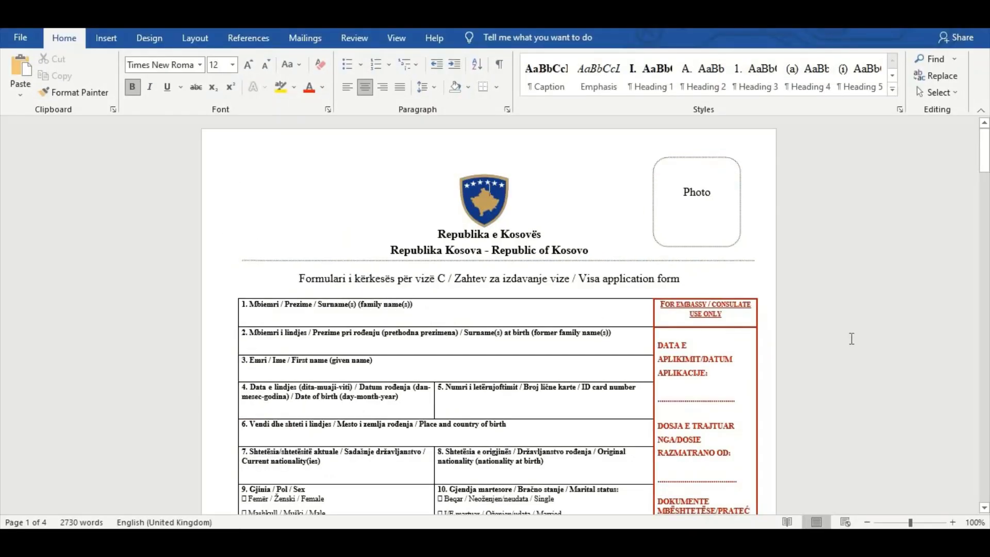
{"action": "left_click", "coordinate": [953, 523]}
{"action": "left_click", "coordinate": [953, 522]}
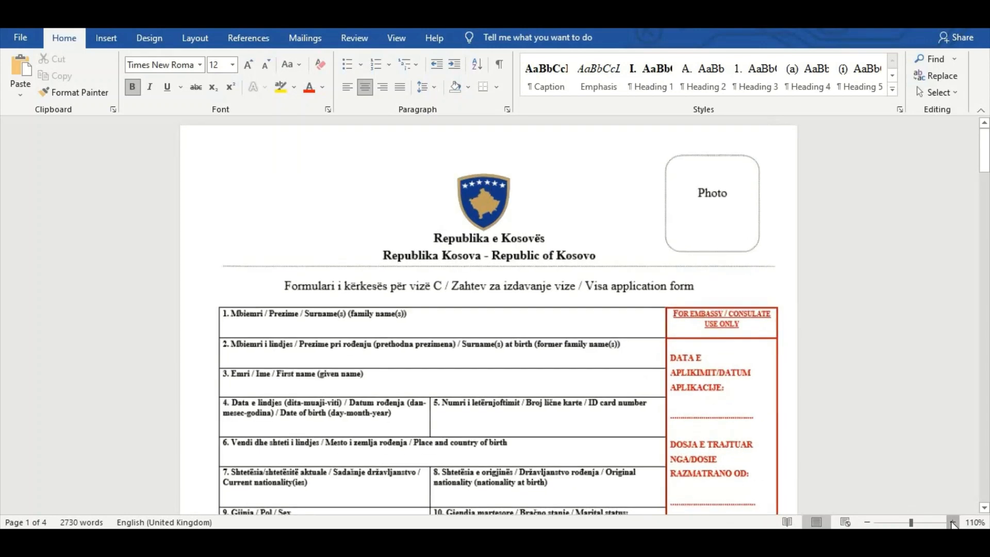
{"action": "left_click", "coordinate": [953, 522]}
{"action": "left_click", "coordinate": [953, 522]}
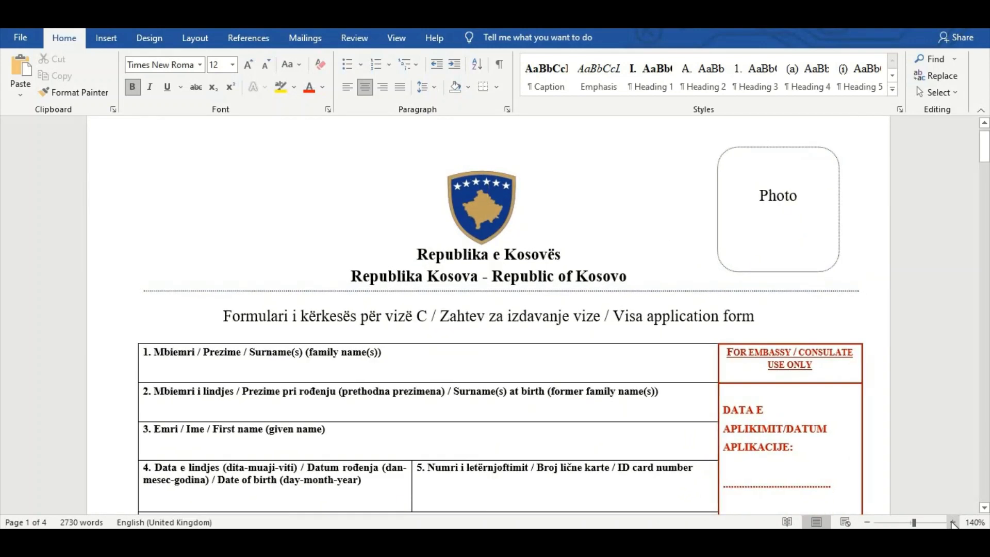
{"action": "left_click", "coordinate": [952, 522]}
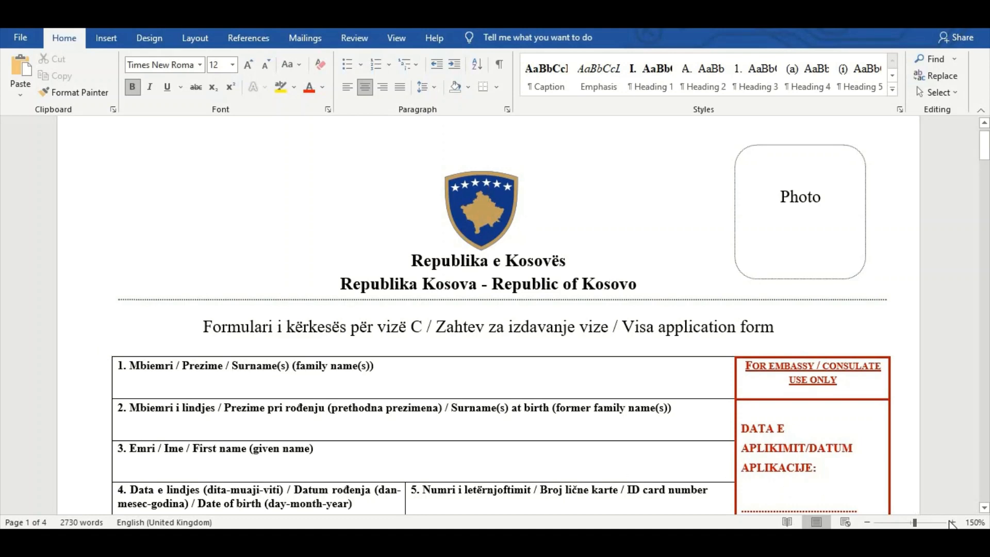
{"action": "left_click", "coordinate": [952, 523]}
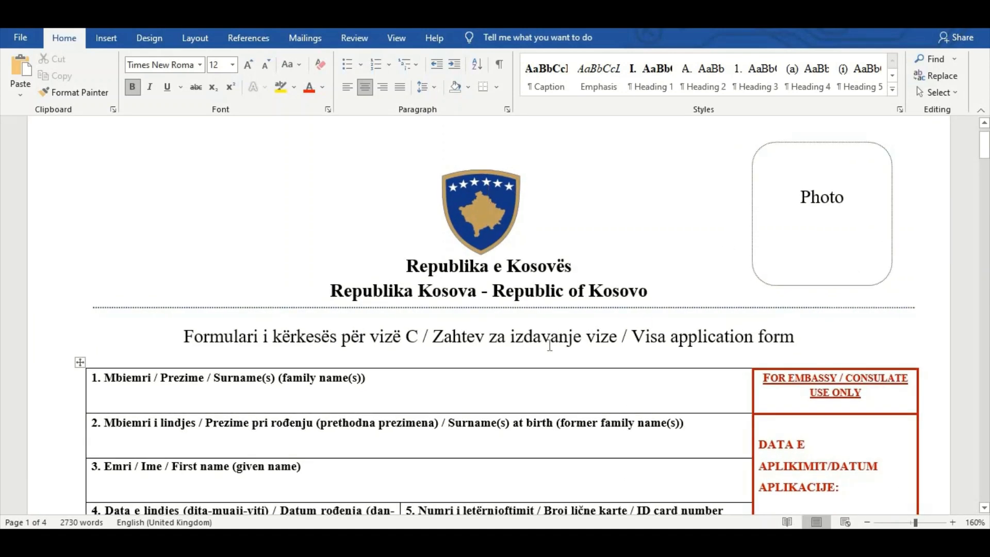
{"action": "scroll", "coordinate": [835, 258], "scroll_direction": "down", "scroll_amount": 5}
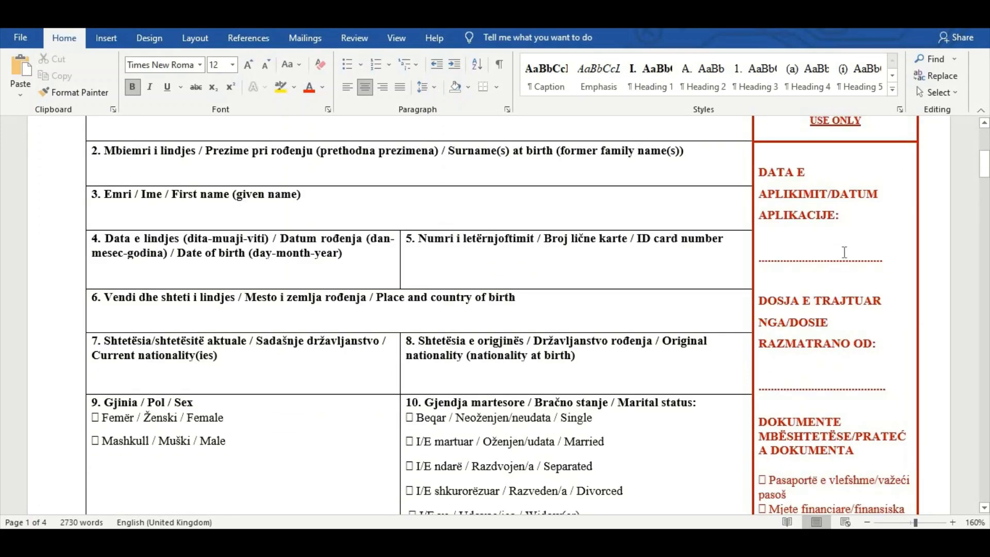
{"action": "scroll", "coordinate": [841, 310], "scroll_direction": "down", "scroll_amount": 10}
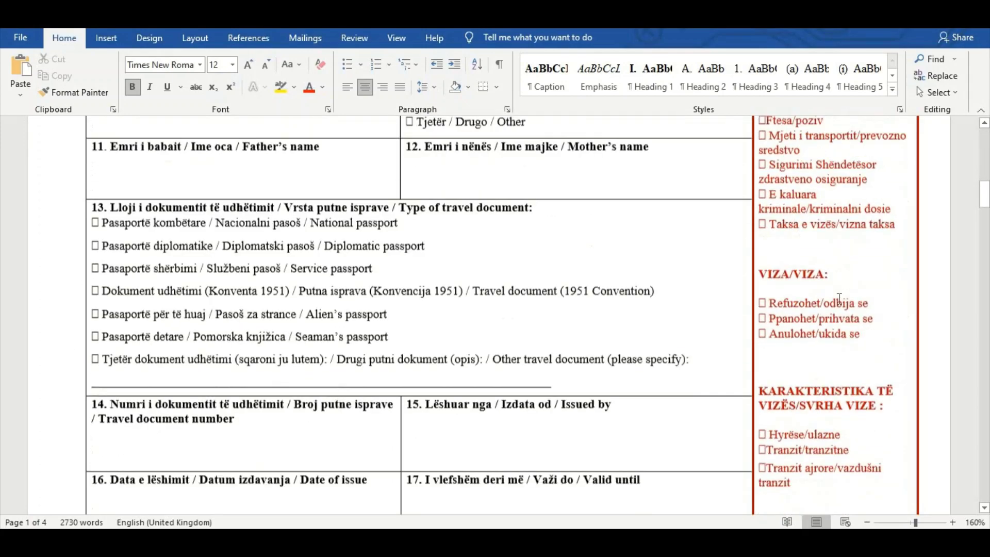
{"action": "scroll", "coordinate": [839, 299], "scroll_direction": "down", "scroll_amount": 20}
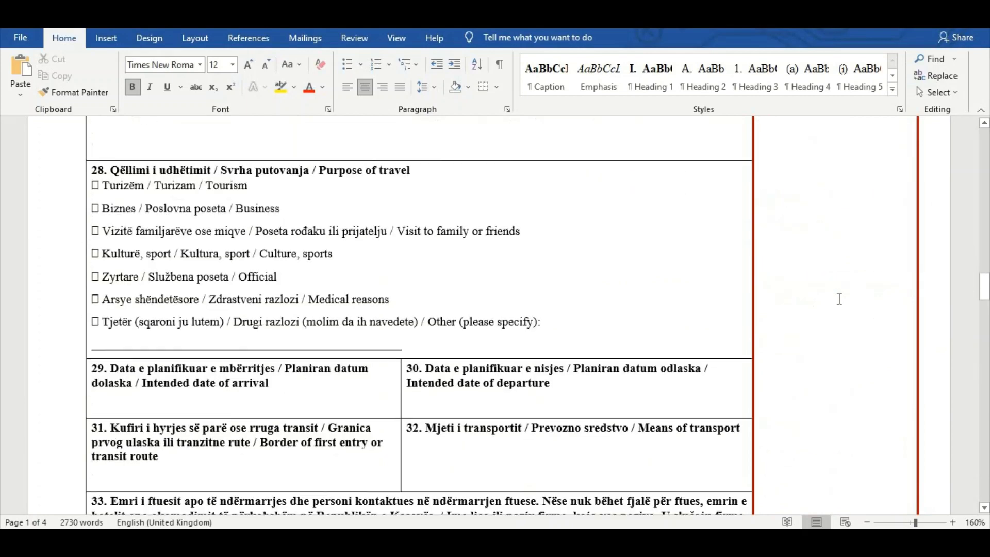
{"action": "scroll", "coordinate": [839, 299], "scroll_direction": "up", "scroll_amount": 20}
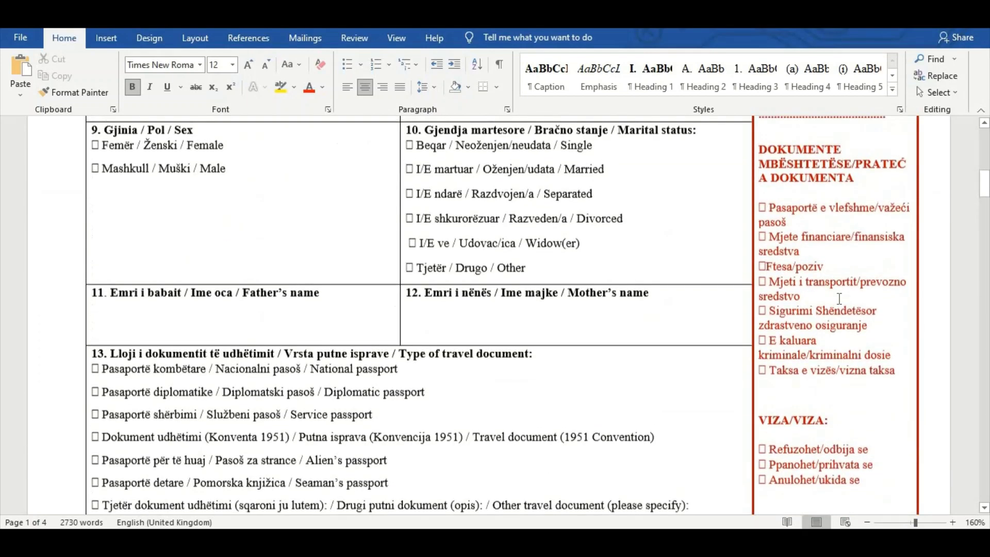
{"action": "scroll", "coordinate": [839, 298], "scroll_direction": "up", "scroll_amount": 12}
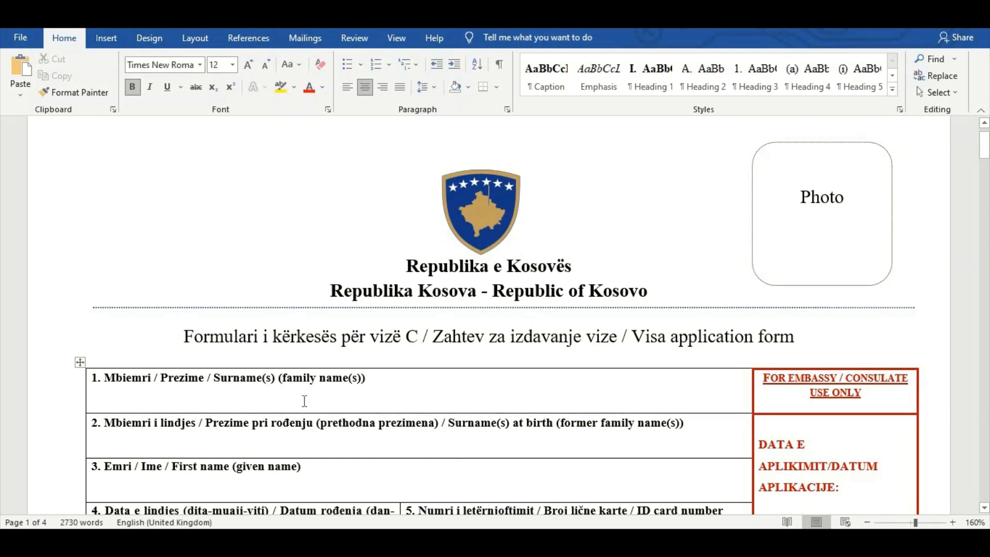
Fill in the applicant's surname in field 1 and the surname at birth in field 2 of the visa form
{"action": "left_click_drag", "start_coordinate": [215, 379], "coordinate": [317, 393]}
{"action": "left_click", "coordinate": [100, 405]}
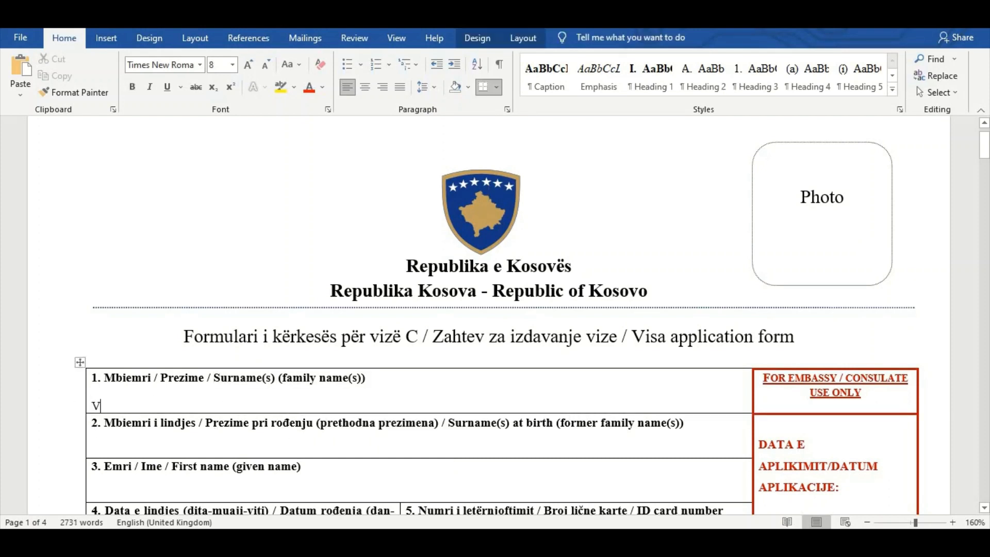
{"action": "key", "text": "BackSpace"}
{"action": "left_click_drag", "start_coordinate": [448, 424], "coordinate": [684, 424]}
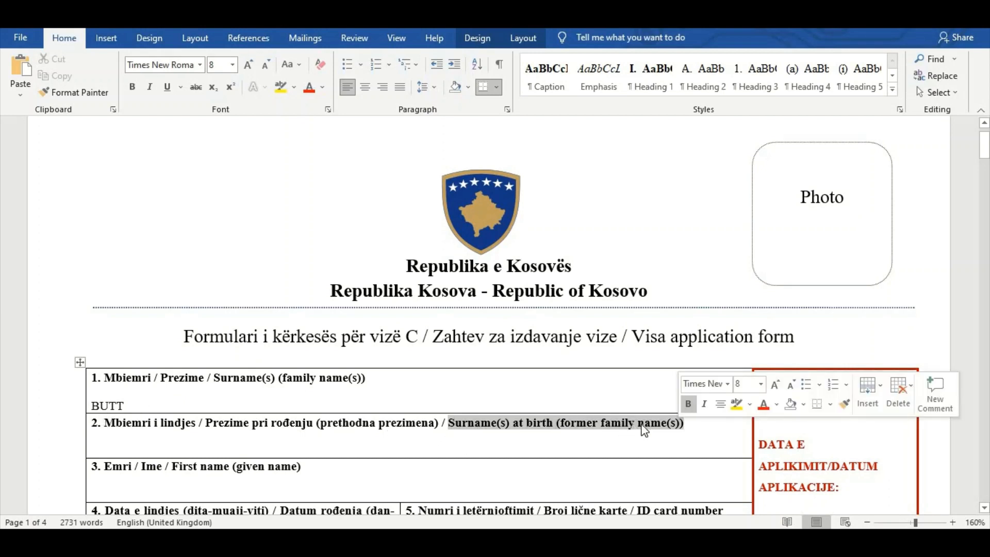
{"action": "left_click", "coordinate": [99, 450]}
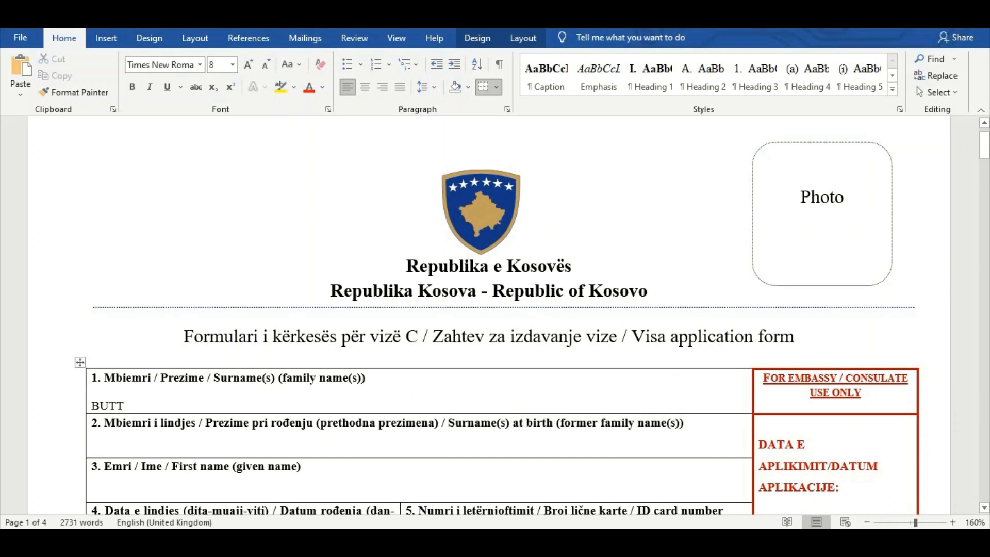
Enter the applicant's first name in field 3
{"action": "scroll", "coordinate": [411, 374], "scroll_direction": "down", "scroll_amount": 3}
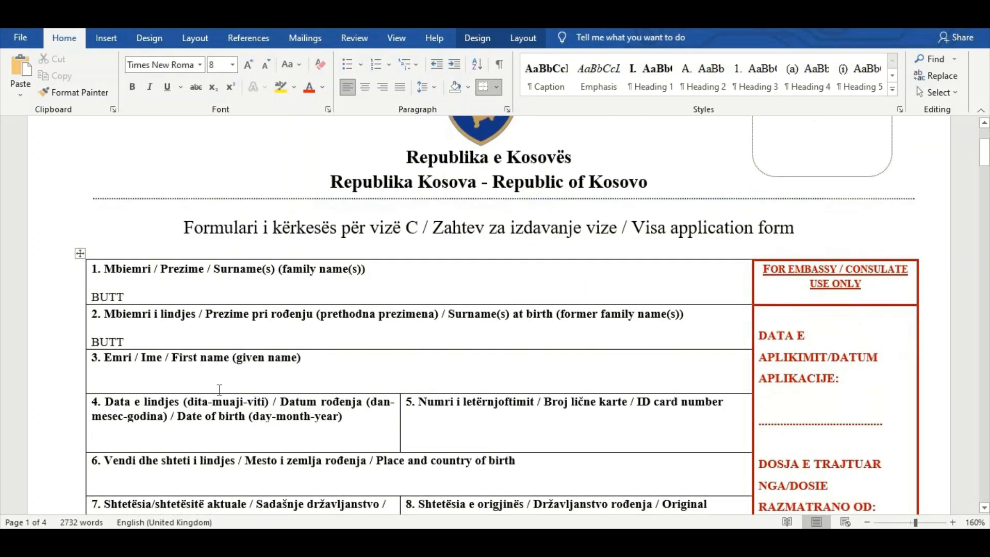
{"action": "left_click_drag", "start_coordinate": [166, 360], "coordinate": [266, 370]}
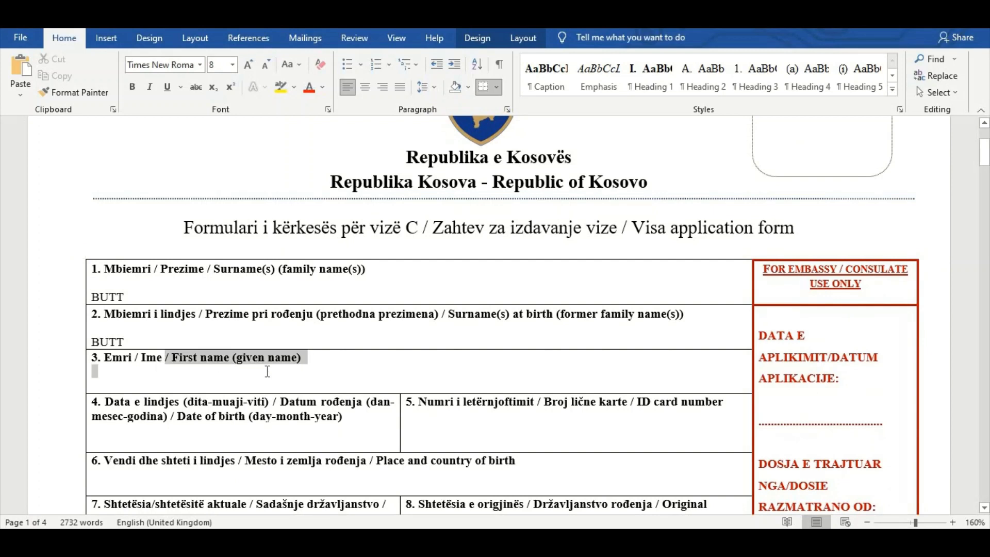
{"action": "left_click", "coordinate": [102, 388]}
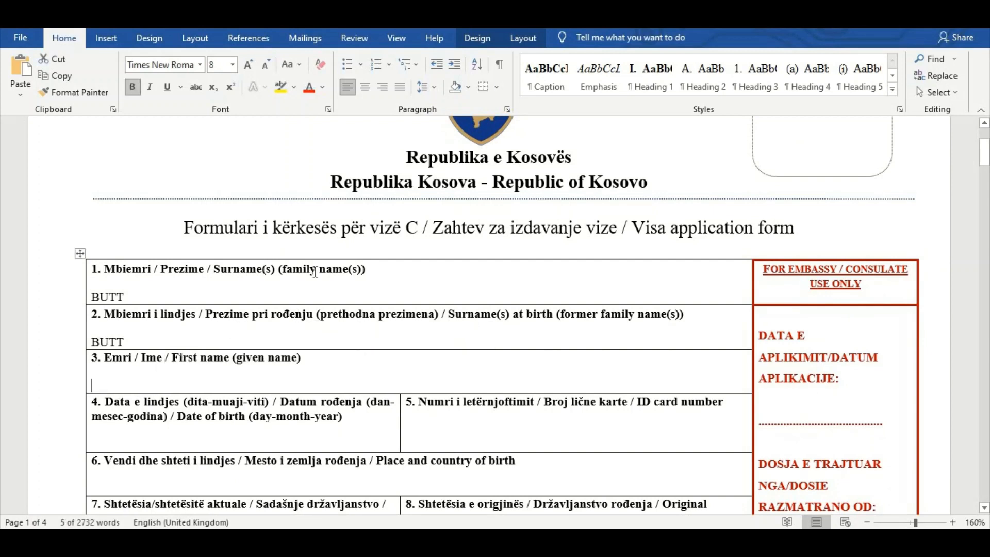
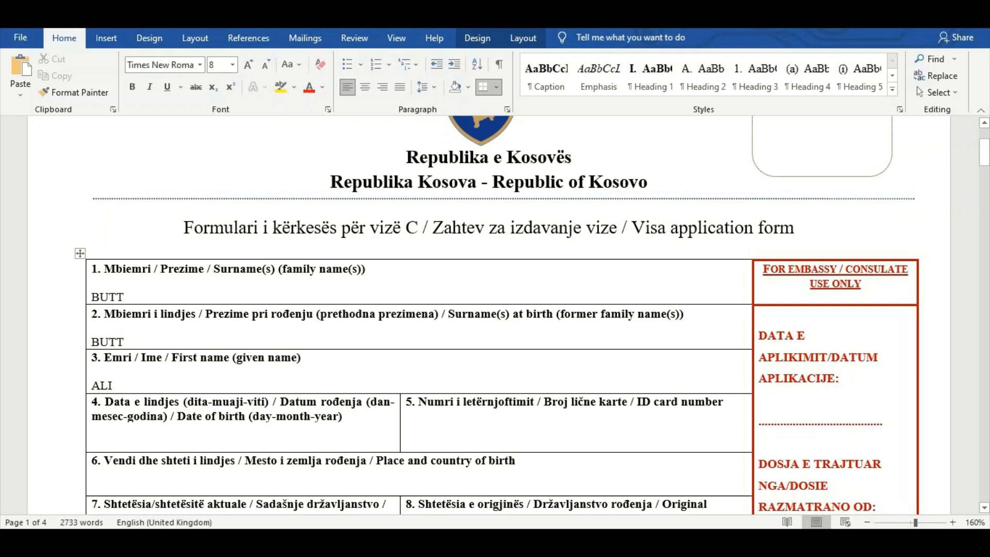
Enter the applicant's date of birth in field 4 in day-month-year format
{"action": "scroll", "coordinate": [194, 360], "scroll_direction": "down", "scroll_amount": 1}
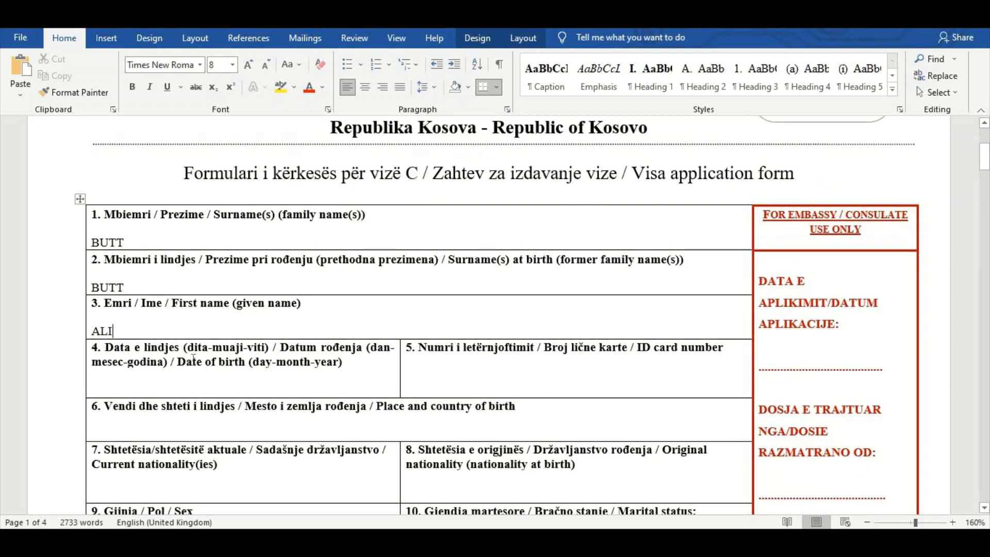
{"action": "left_click_drag", "start_coordinate": [194, 360], "coordinate": [325, 373]}
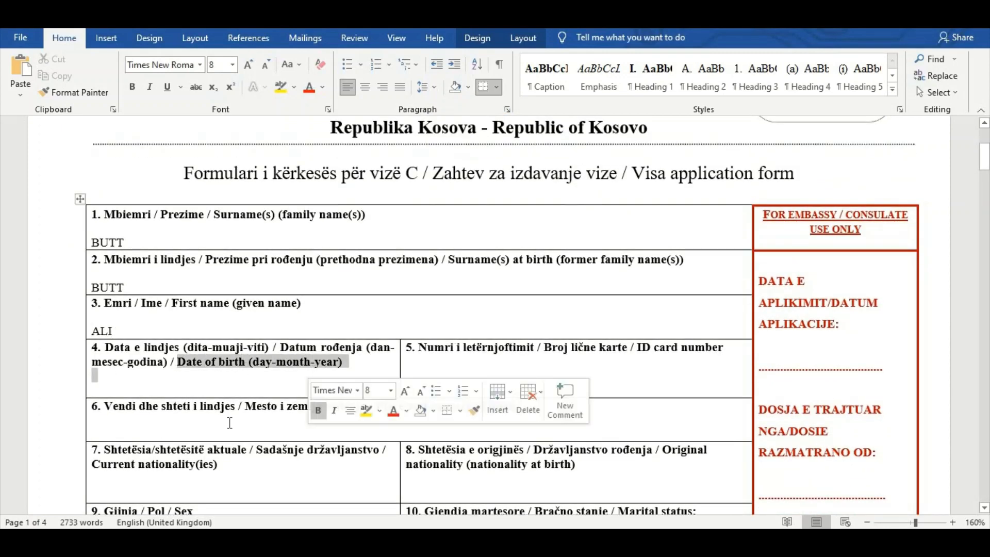
{"action": "left_click", "coordinate": [152, 388]}
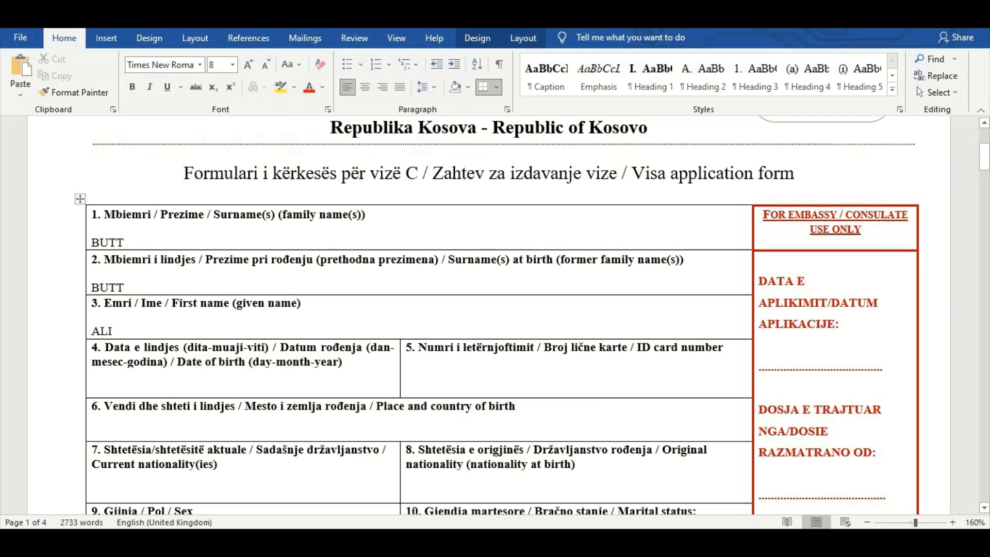
Enter the applicant's ID card number in field 5
{"action": "left_click_drag", "start_coordinate": [638, 347], "coordinate": [726, 355]}
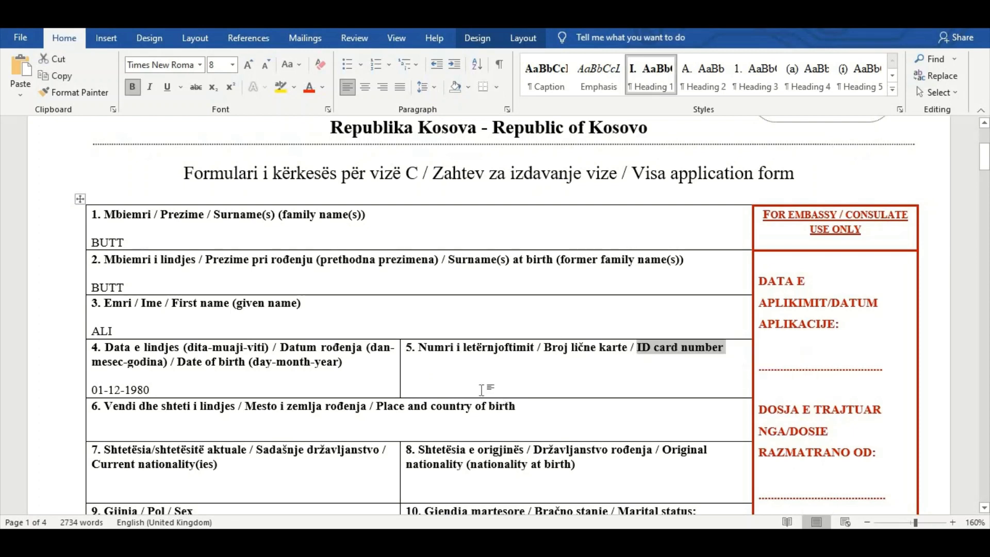
{"action": "left_click", "coordinate": [421, 394]}
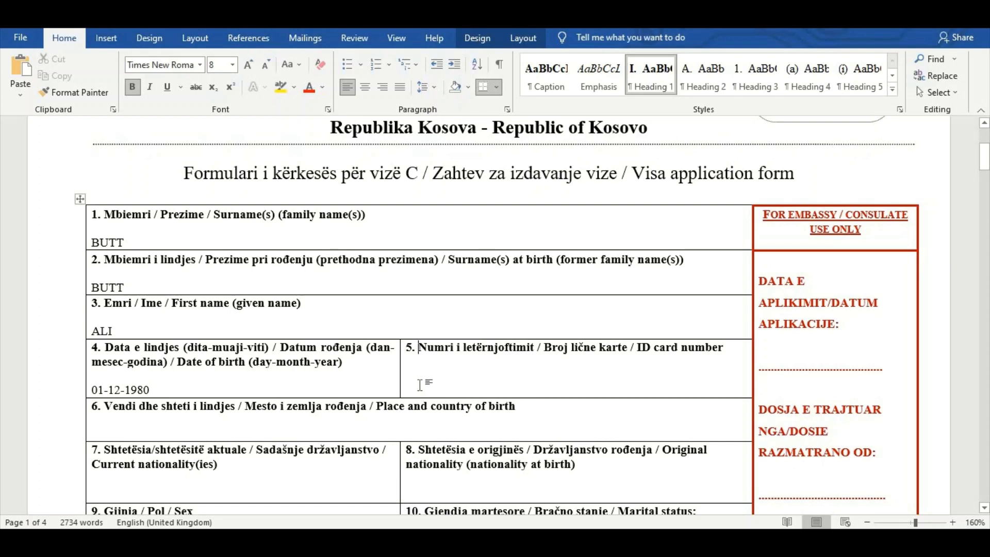
{"action": "left_click", "coordinate": [425, 372]}
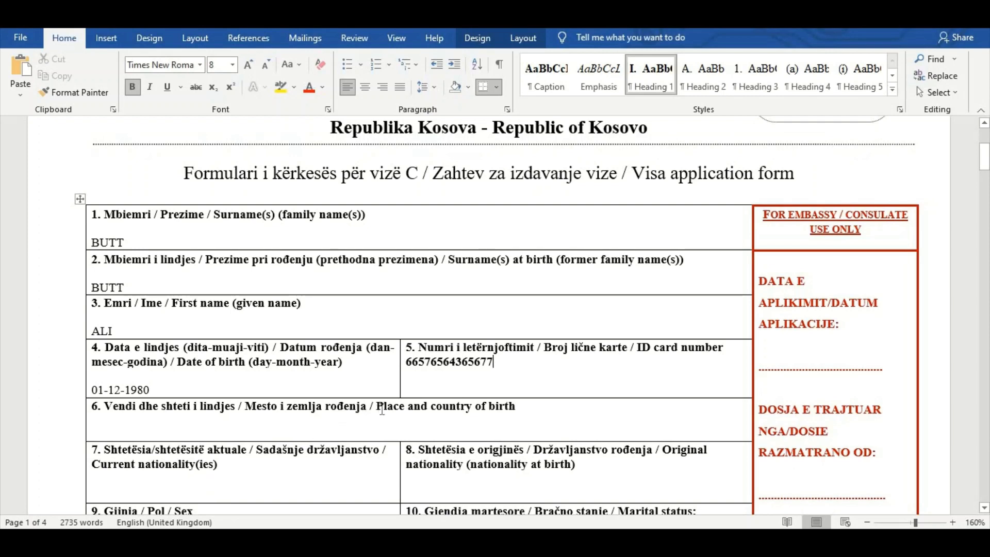
Fill in the place and country of birth in field 6 as LAHORE PAKISTAN
{"action": "left_click_drag", "start_coordinate": [377, 405], "coordinate": [515, 407]}
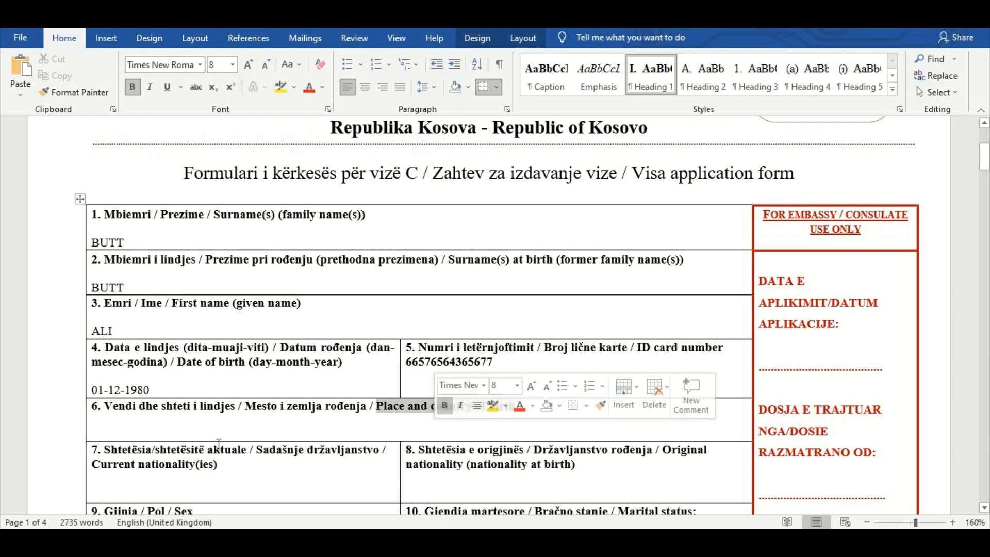
{"action": "left_click", "coordinate": [129, 428]}
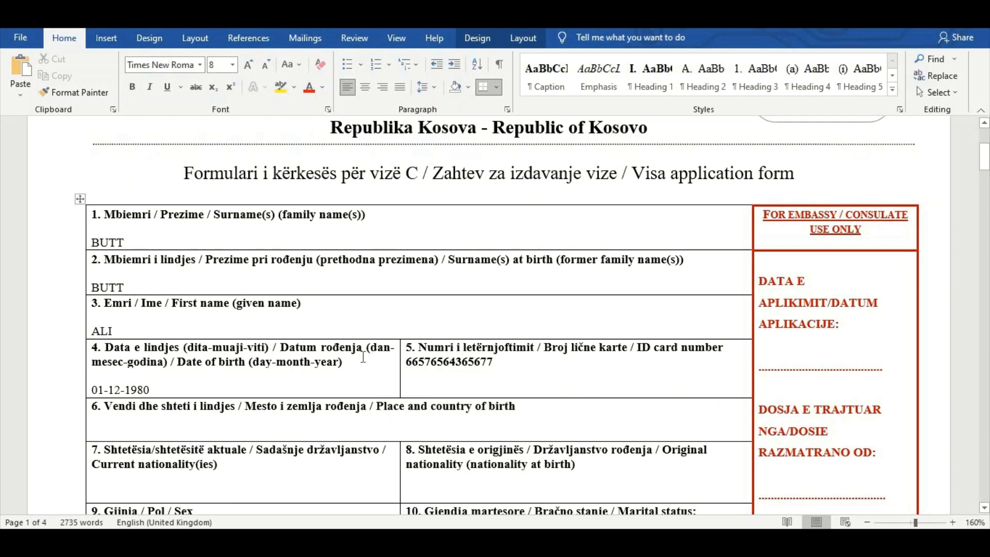
{"action": "type", "text": "LAHORE PAKIS"}
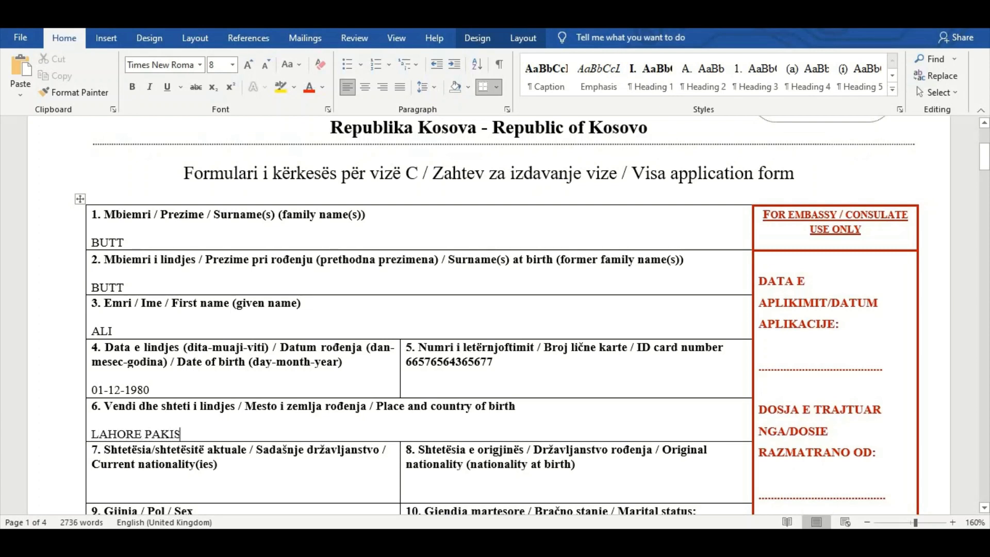
{"action": "type", "text": "TAN"}
Enter PAKISTAN as both the current nationality in field 7 and the original nationality in field 8
{"action": "scroll", "coordinate": [364, 358], "scroll_direction": "down", "scroll_amount": 3}
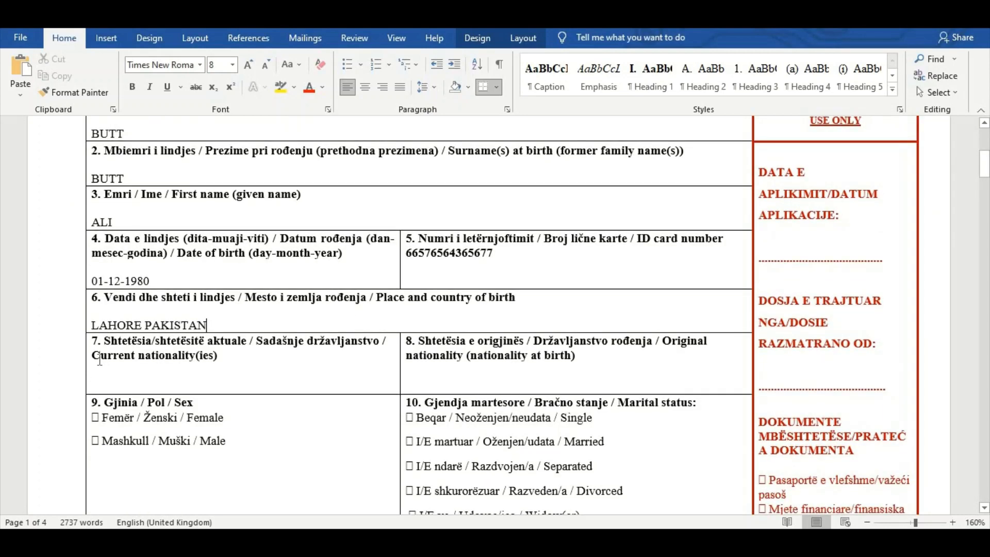
{"action": "left_click_drag", "start_coordinate": [94, 355], "coordinate": [242, 363]}
{"action": "left_click", "coordinate": [201, 381]}
{"action": "type", "text": "PAKISTAN"}
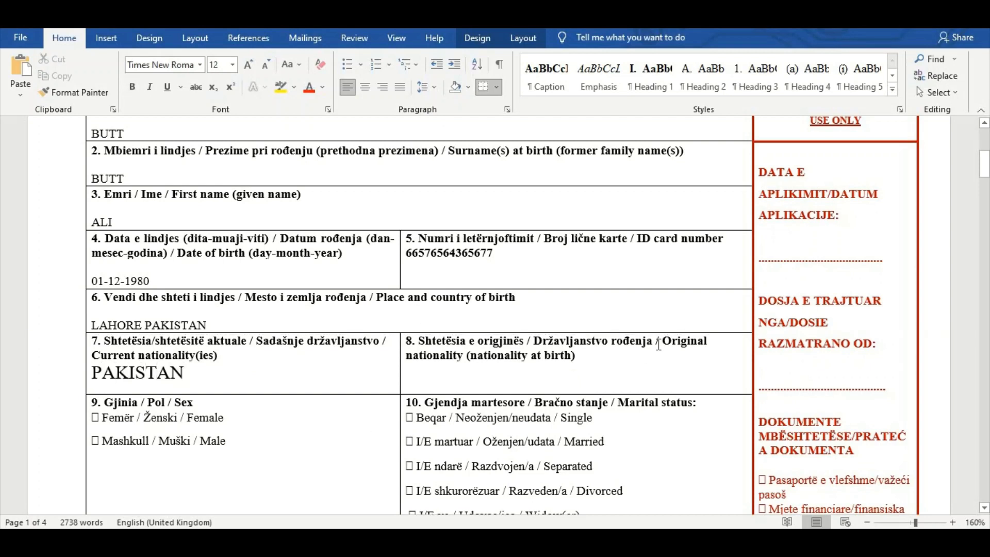
{"action": "left_click_drag", "start_coordinate": [657, 342], "coordinate": [696, 350]}
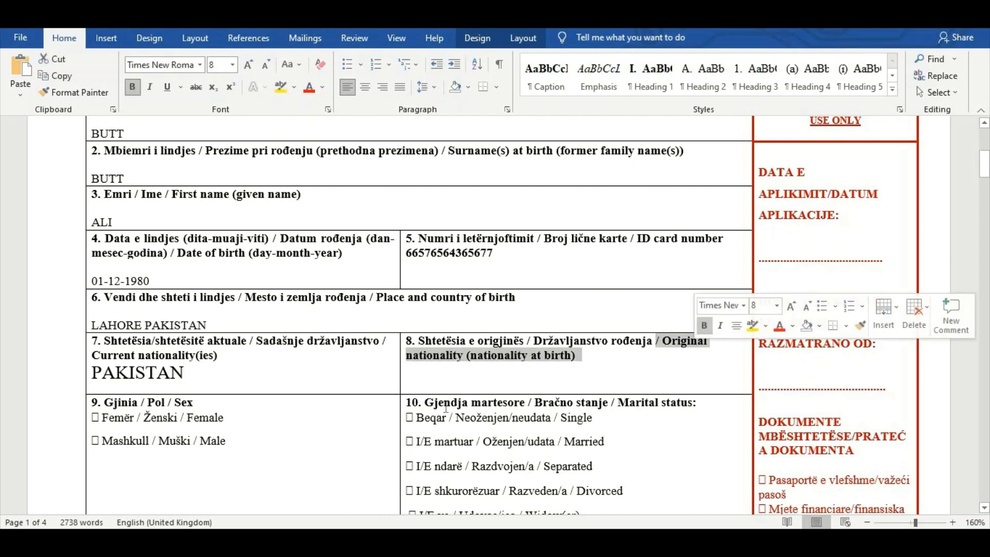
{"action": "left_click", "coordinate": [422, 382]}
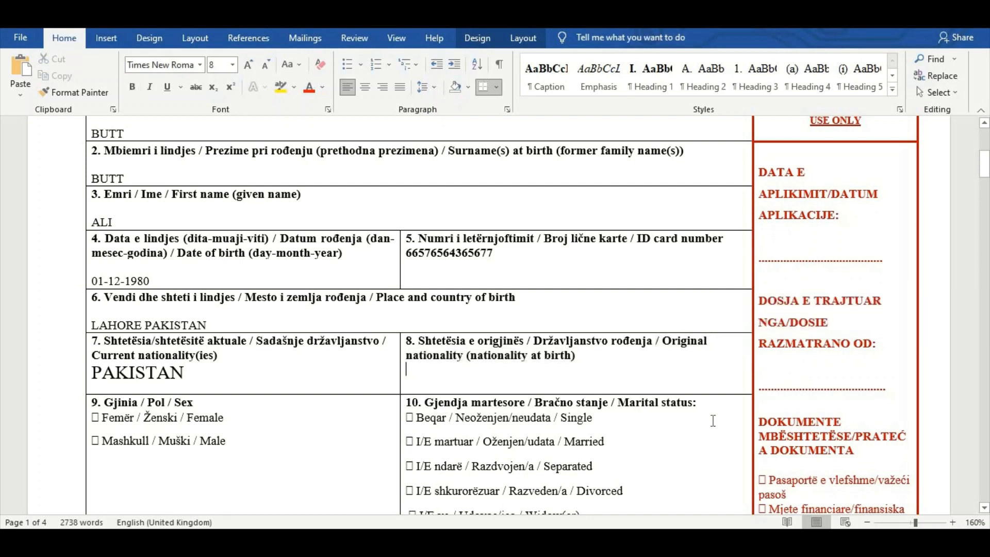
{"action": "type", "text": "PAKISTAN"}
Write MALE below the sex options in field 9 and MARRIED beside the Married option in field 10
{"action": "scroll", "coordinate": [123, 351], "scroll_direction": "down", "scroll_amount": 2}
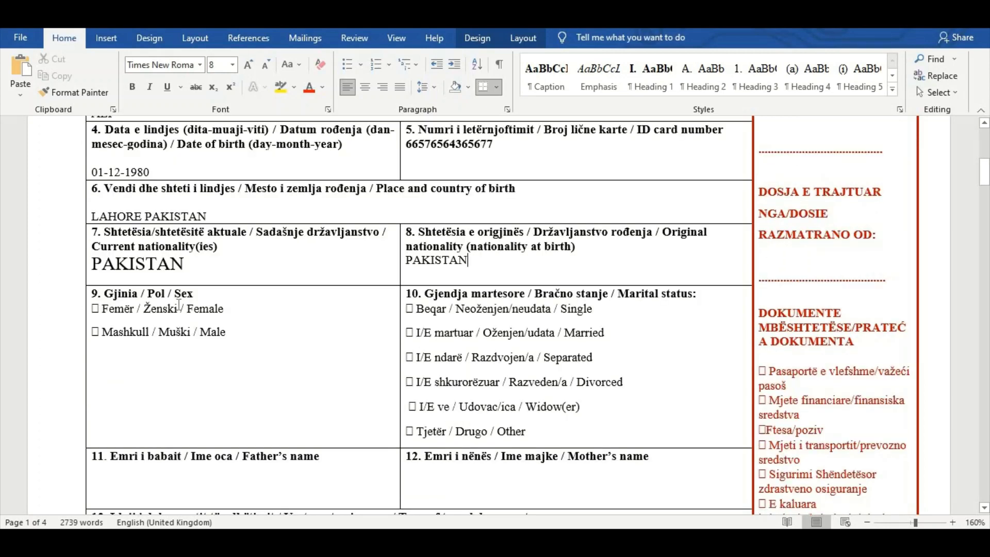
{"action": "left_click", "coordinate": [125, 366]}
{"action": "type", "text": "MALE"}
{"action": "left_click_drag", "start_coordinate": [665, 299], "coordinate": [694, 307]}
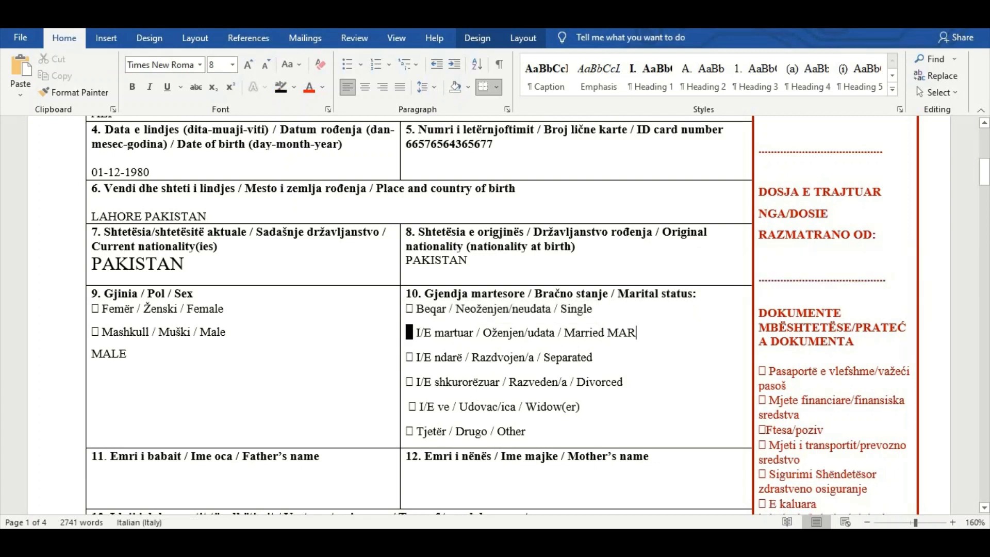
{"action": "type", "text": "RIED"}
Enter the full names of the applicant's father in field 11 and mother in field 12
{"action": "scroll", "coordinate": [289, 412], "scroll_direction": "down", "scroll_amount": 3}
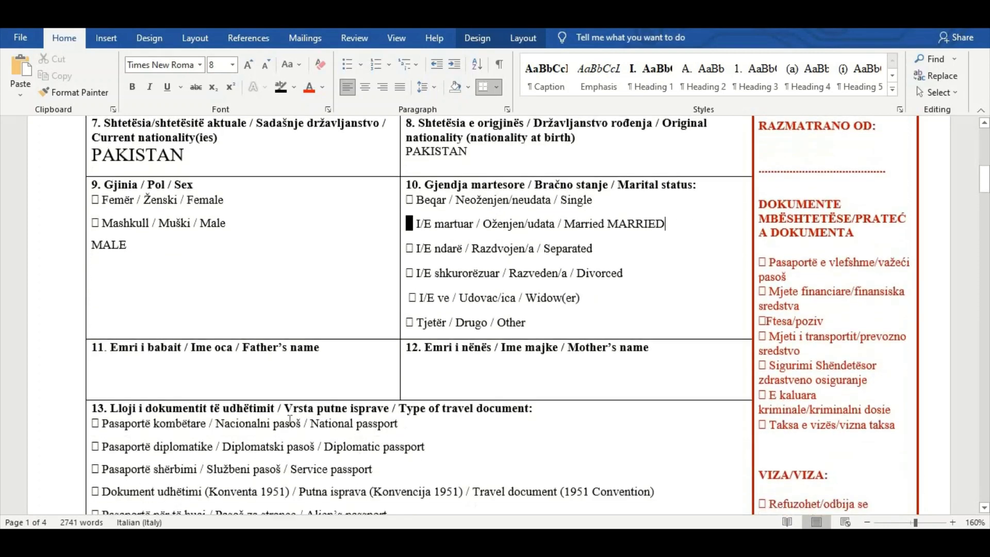
{"action": "left_click", "coordinate": [110, 380]}
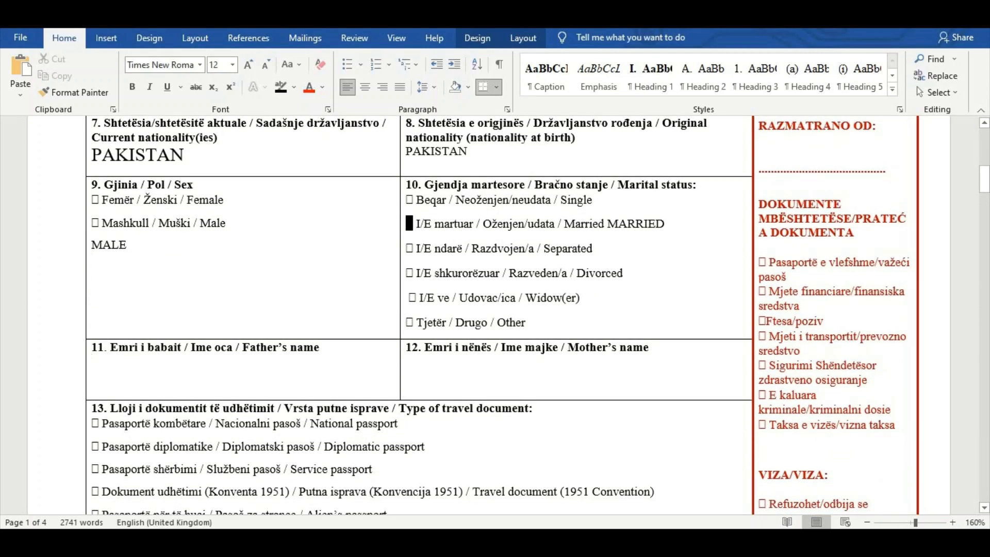
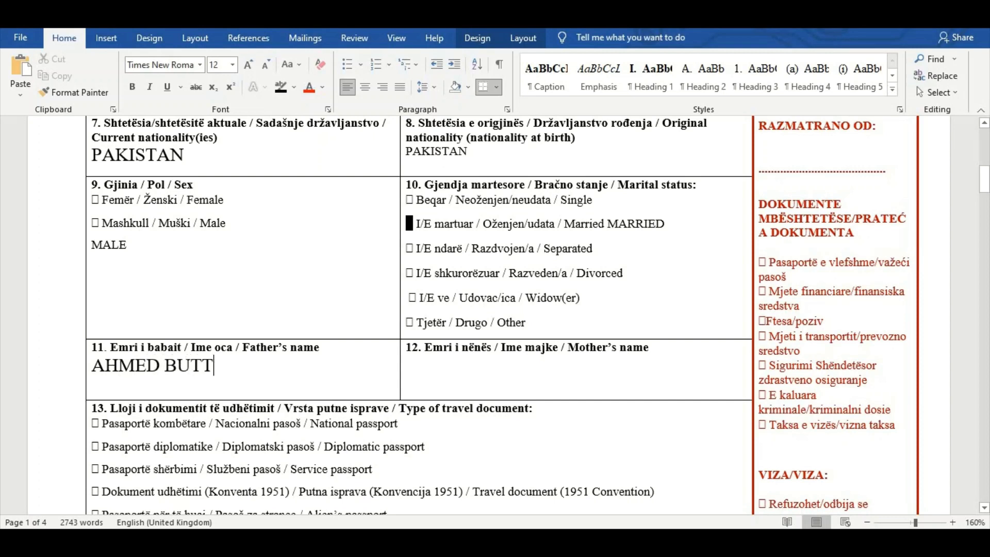
{"action": "left_click", "coordinate": [464, 370]}
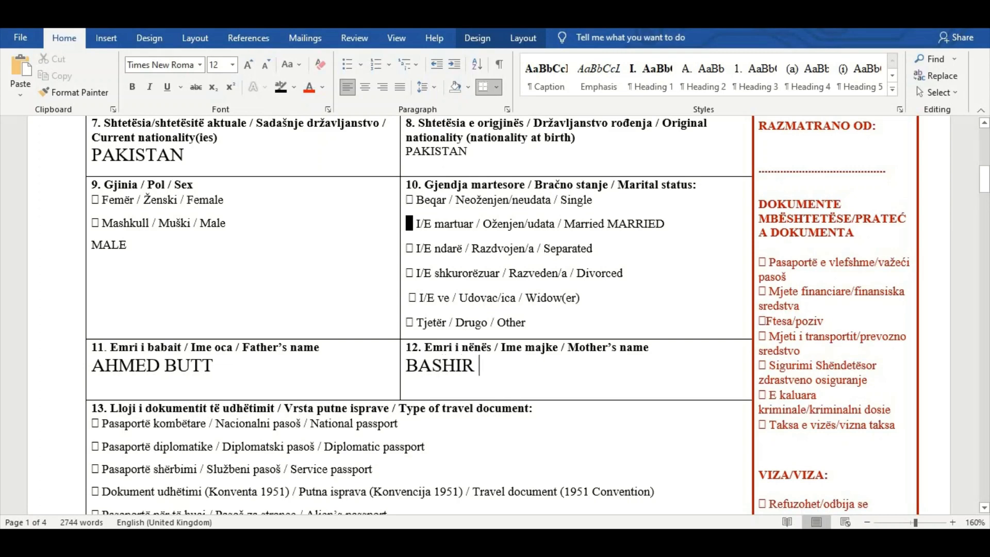
Write NATIONAL PASSPROT beside the National passport option under the type of travel document in field 13
{"action": "scroll", "coordinate": [418, 309], "scroll_direction": "down", "scroll_amount": 3}
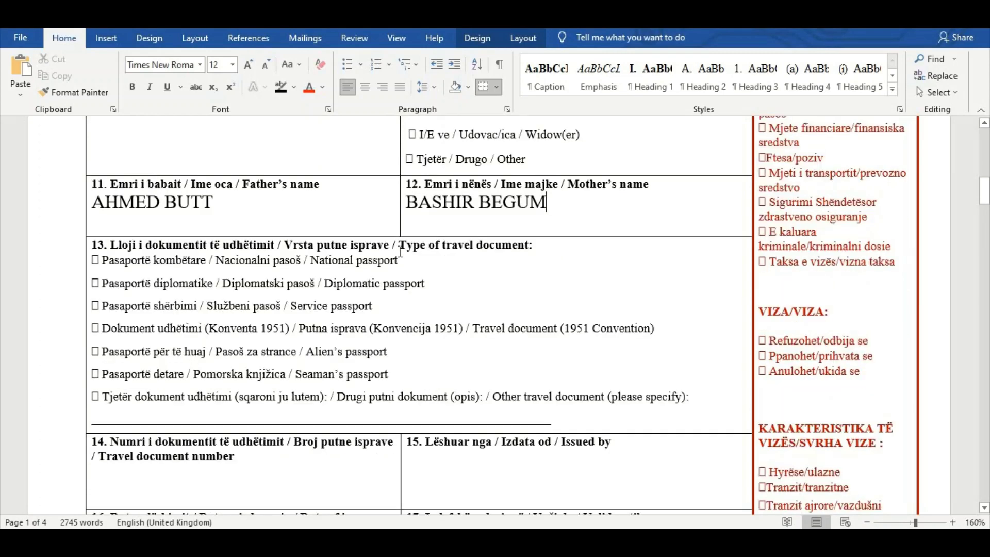
{"action": "left_click_drag", "start_coordinate": [398, 245], "coordinate": [535, 246]}
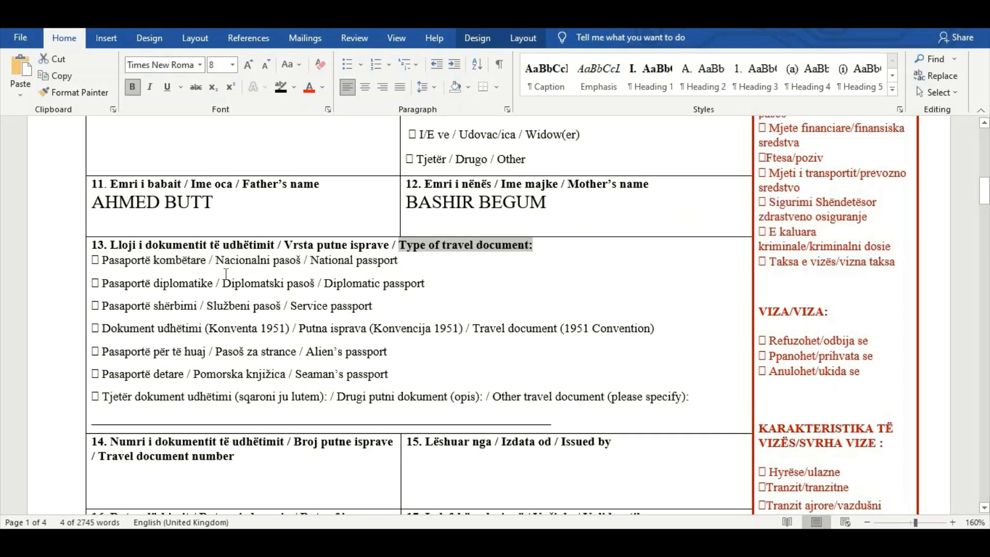
{"action": "left_click", "coordinate": [451, 283]}
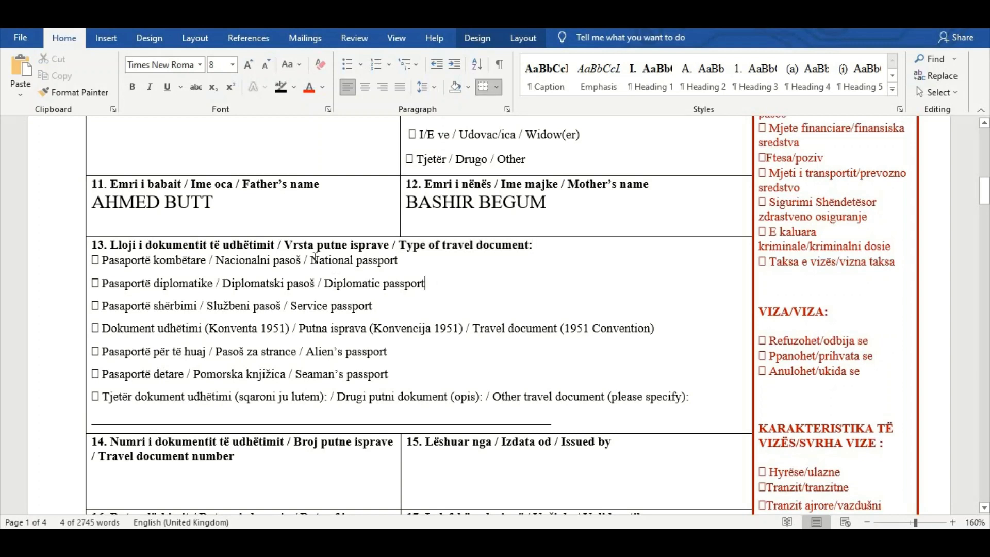
{"action": "left_click_drag", "start_coordinate": [311, 261], "coordinate": [405, 264]}
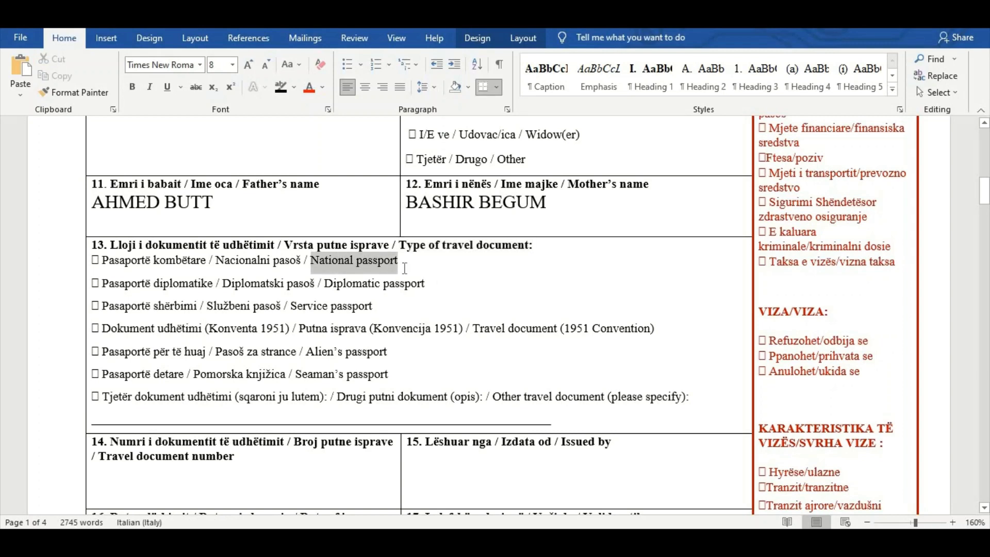
{"action": "left_click", "coordinate": [426, 262]}
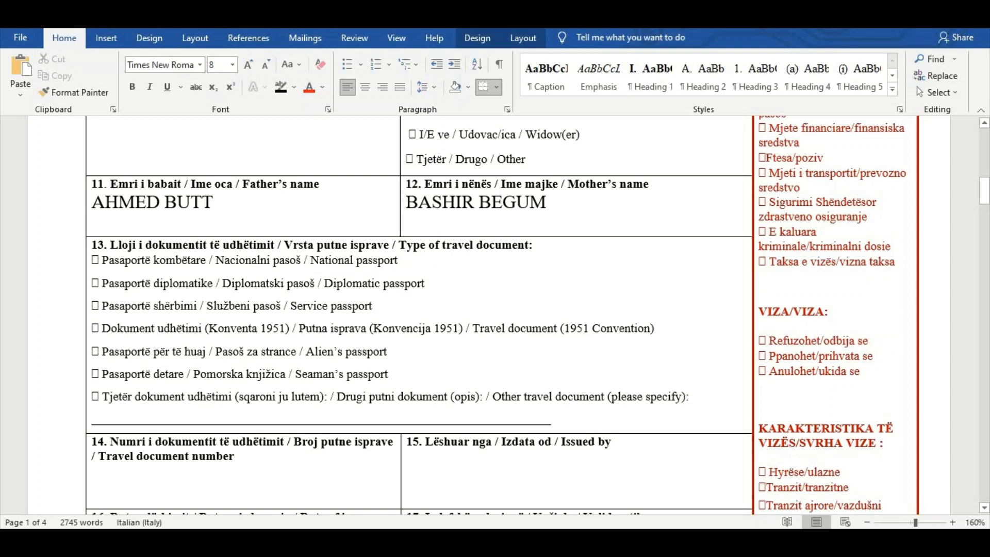
{"action": "type", "text": "NATIONAL PASSPROT"}
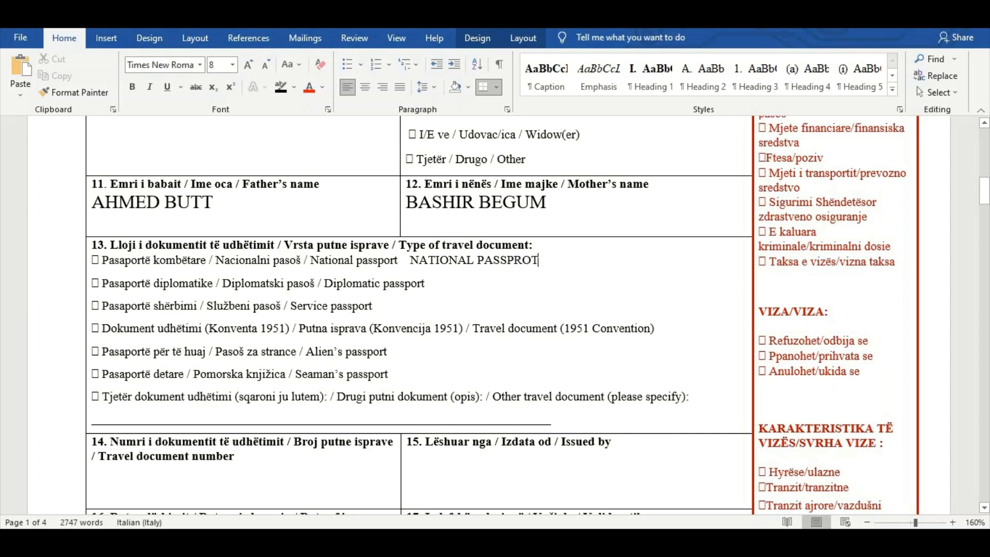
{"action": "scroll", "coordinate": [132, 350], "scroll_direction": "down", "scroll_amount": 3}
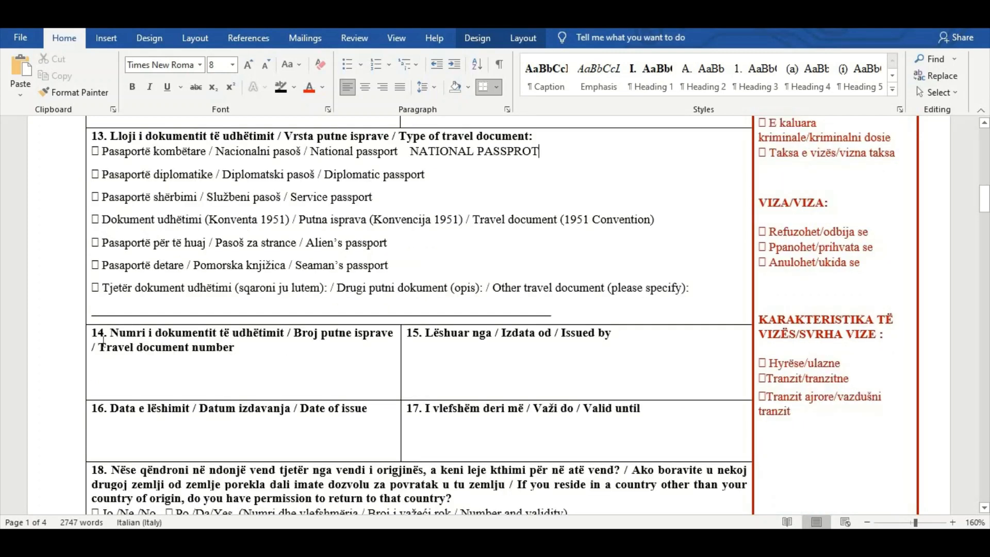
Enter the passport number as the travel document number in field 14 and PAKISTAN under Issued by in field 15
{"action": "left_click_drag", "start_coordinate": [98, 347], "coordinate": [297, 347]}
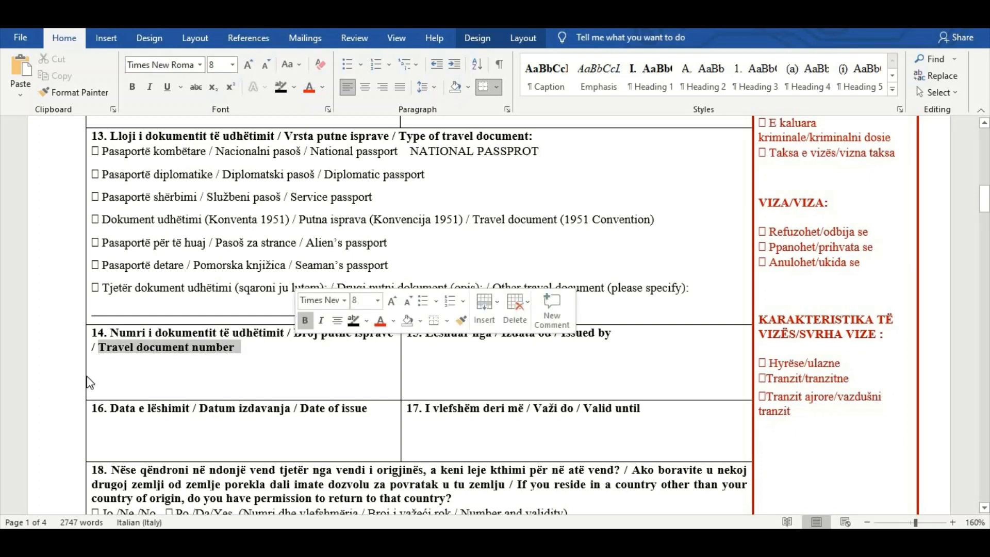
{"action": "left_click", "coordinate": [105, 388]}
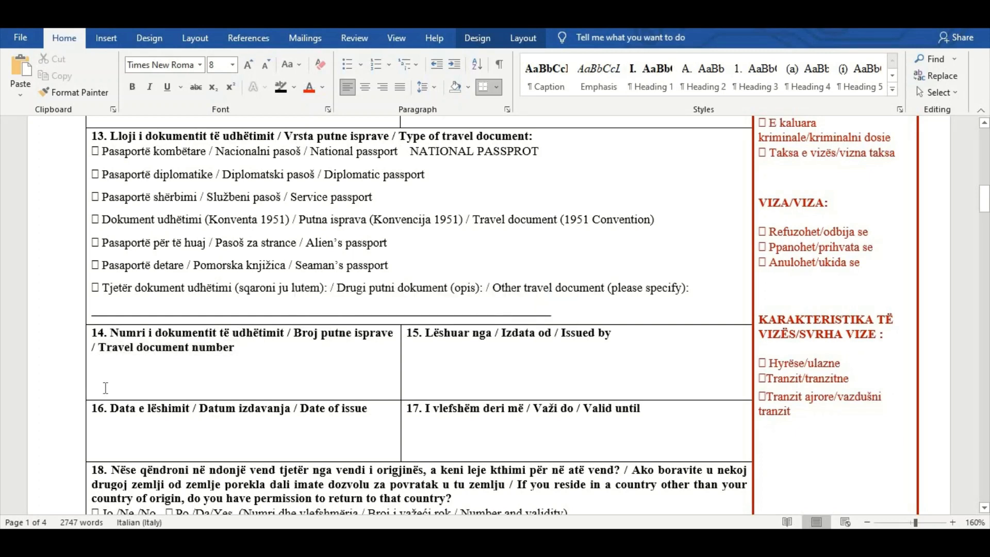
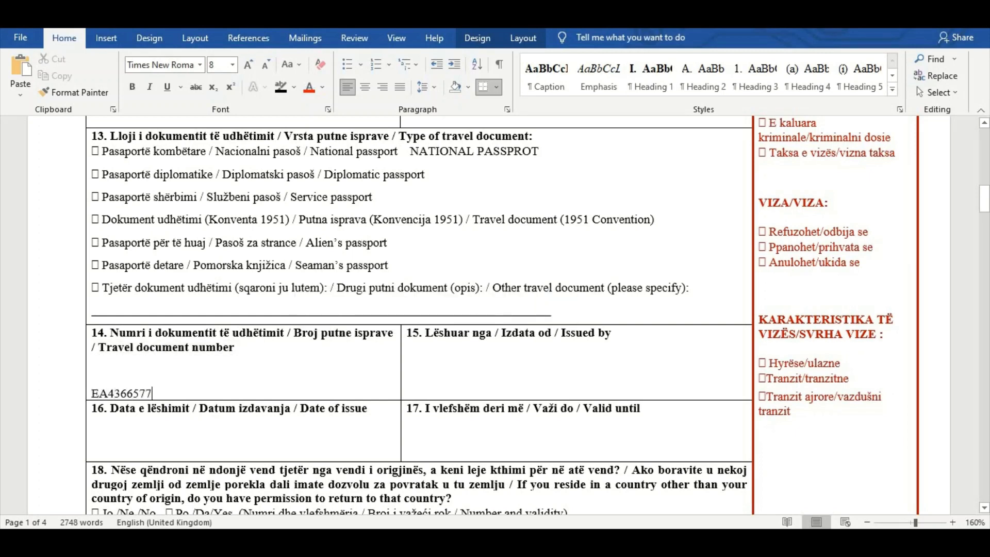
{"action": "left_click_drag", "start_coordinate": [555, 332], "coordinate": [611, 332]}
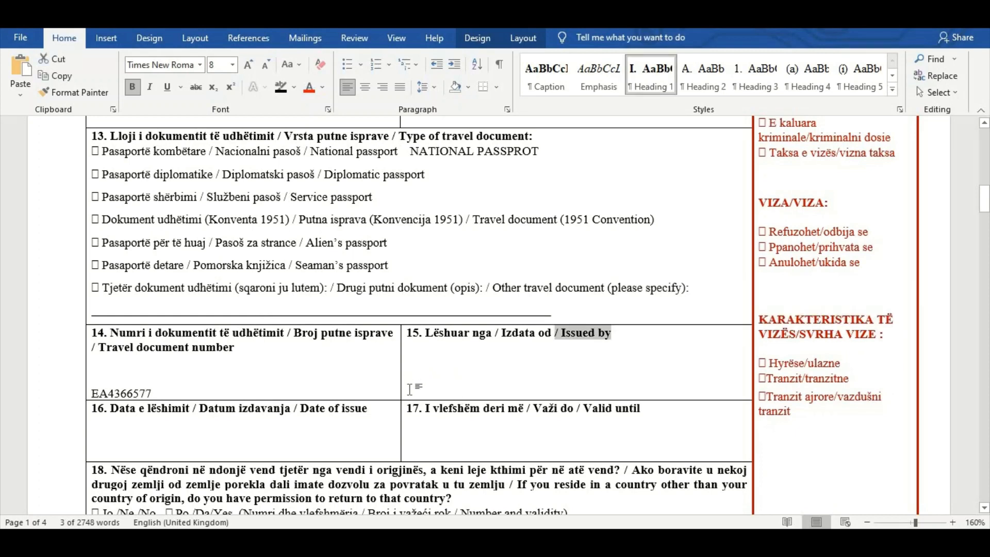
{"action": "left_click", "coordinate": [418, 364]}
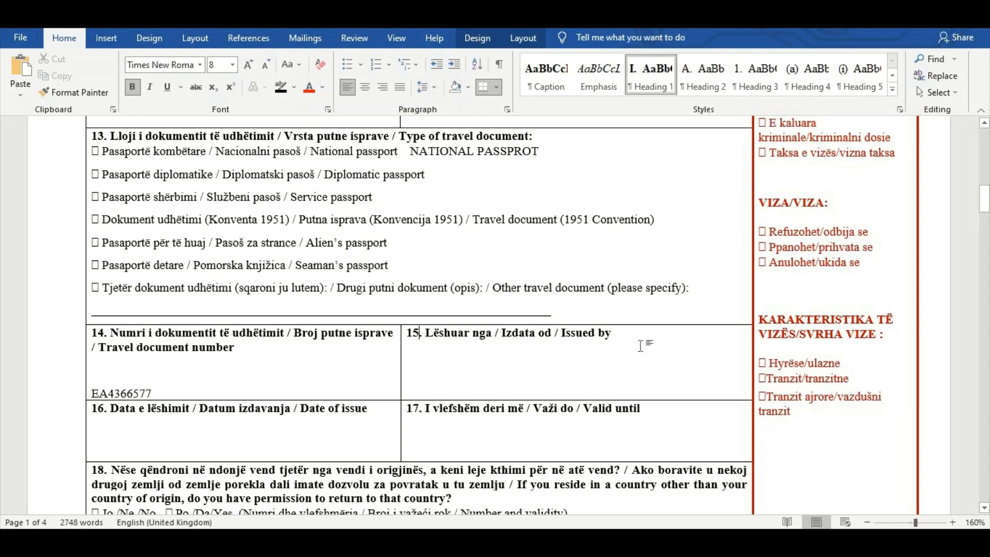
{"action": "key", "text": "Return"}
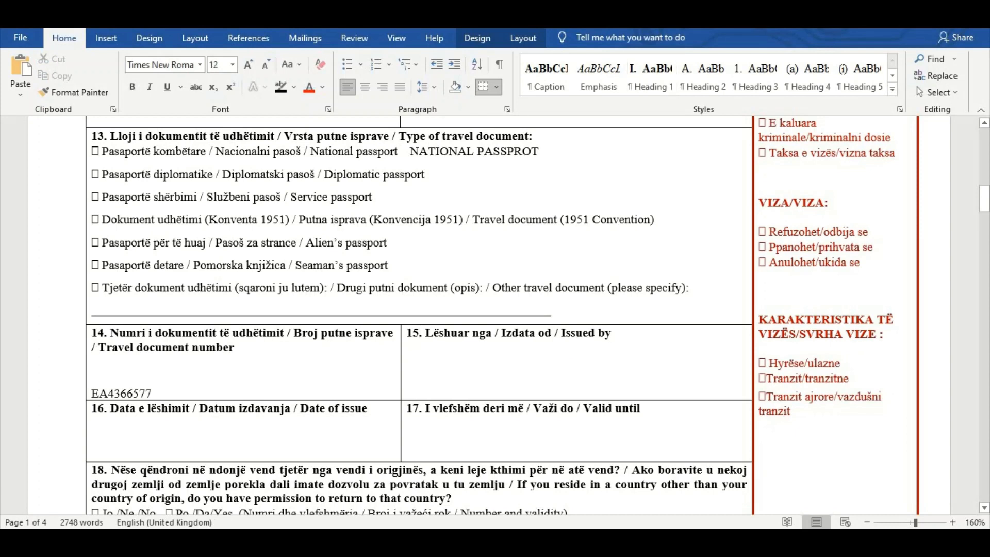
Enter 01-01-2020 as the passport's date of issue in field 16
{"action": "left_click_drag", "start_coordinate": [295, 410], "coordinate": [374, 418]}
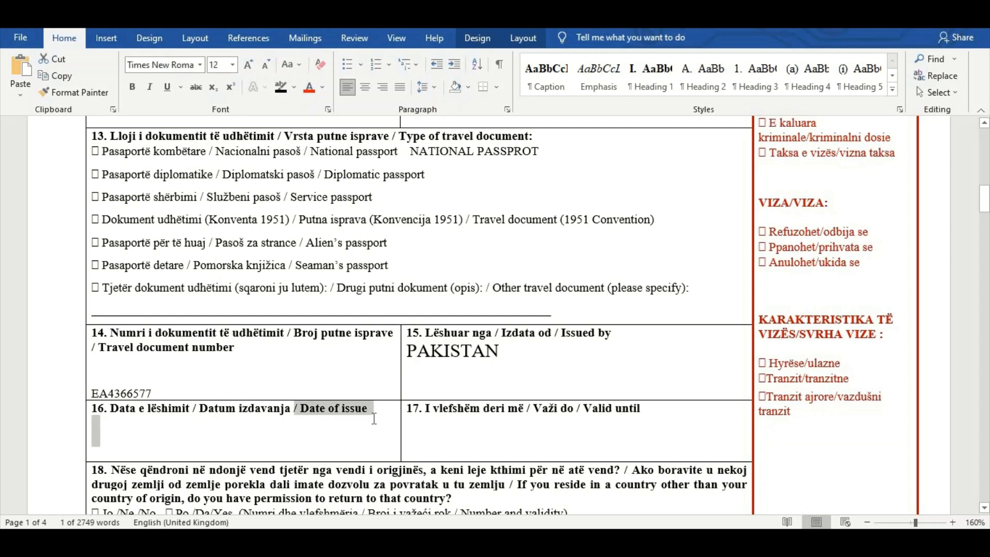
{"action": "left_click", "coordinate": [115, 437]}
{"action": "type", "text": "0"}
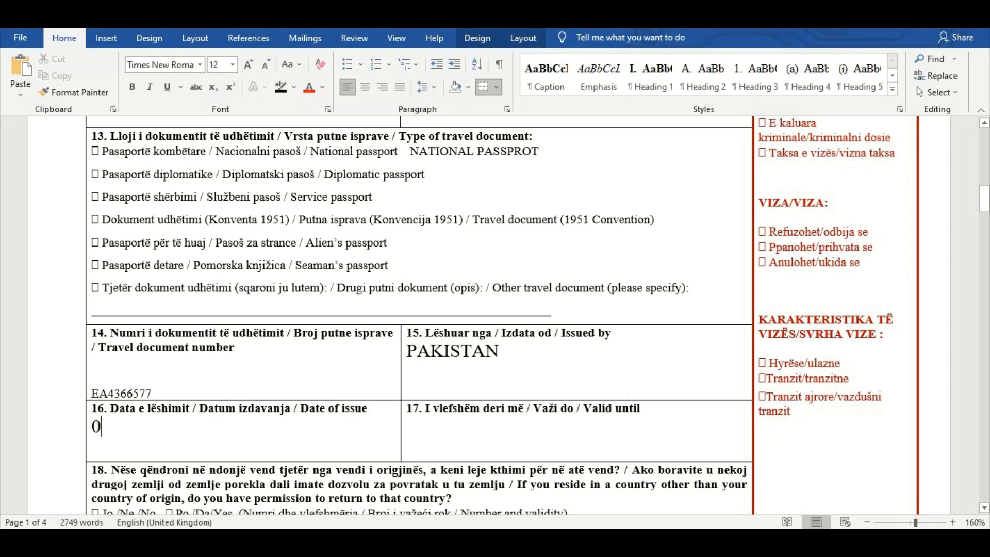
{"action": "type", "text": "1-01-2020"}
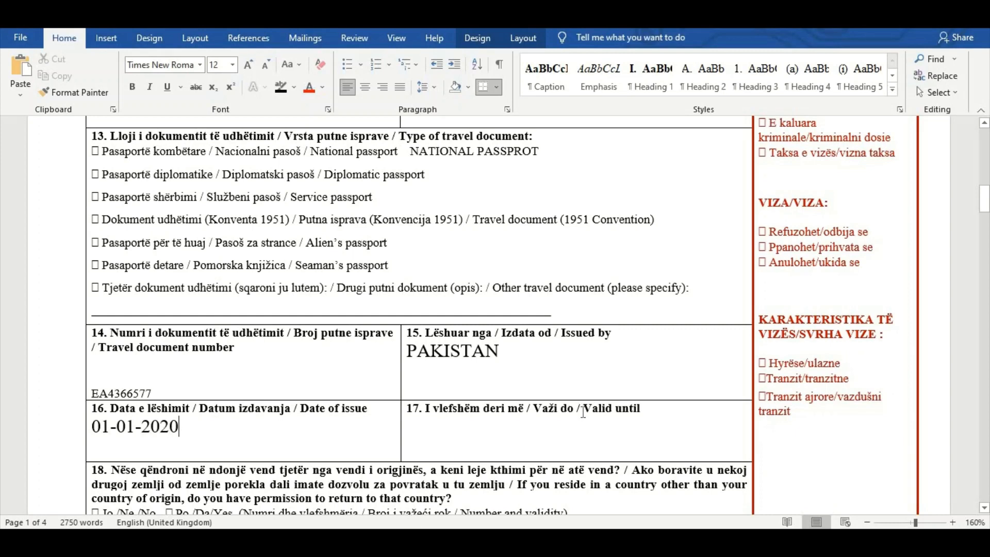
Enter 01-01-2025 on a new line below the Valid until heading in field 17
{"action": "left_click_drag", "start_coordinate": [583, 412], "coordinate": [653, 412]}
{"action": "left_click", "coordinate": [432, 440]}
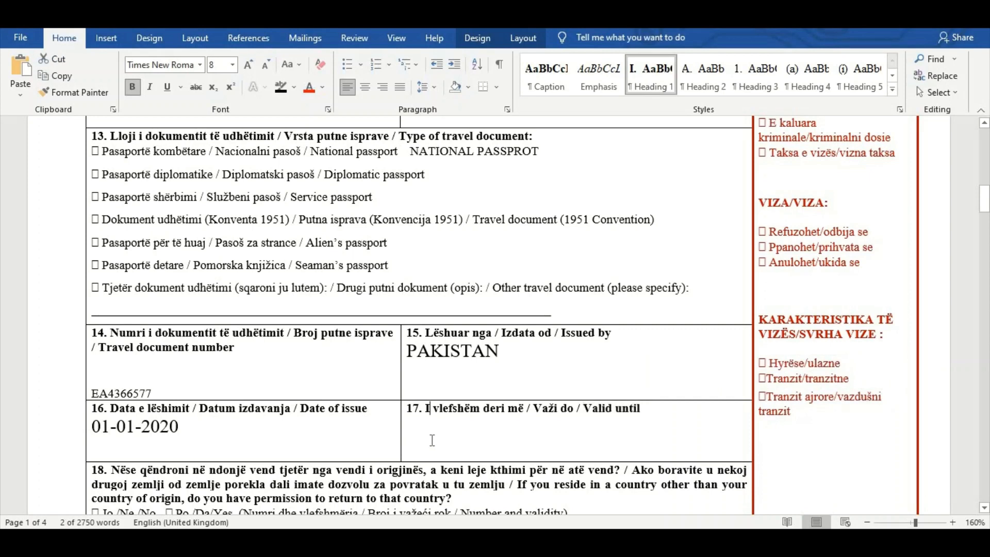
{"action": "left_click", "coordinate": [648, 410]}
{"action": "key", "text": "Return"}
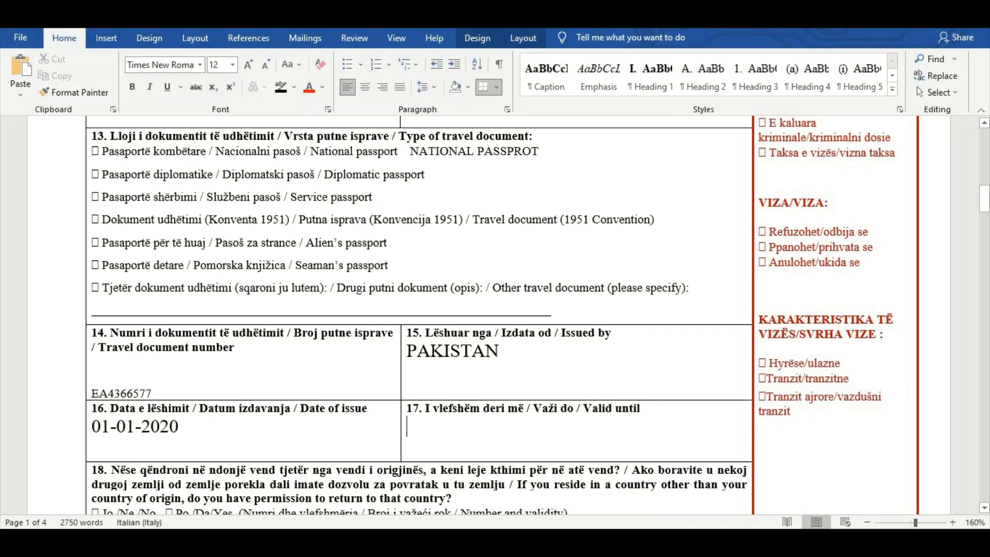
{"action": "type", "text": "01-01-2025"}
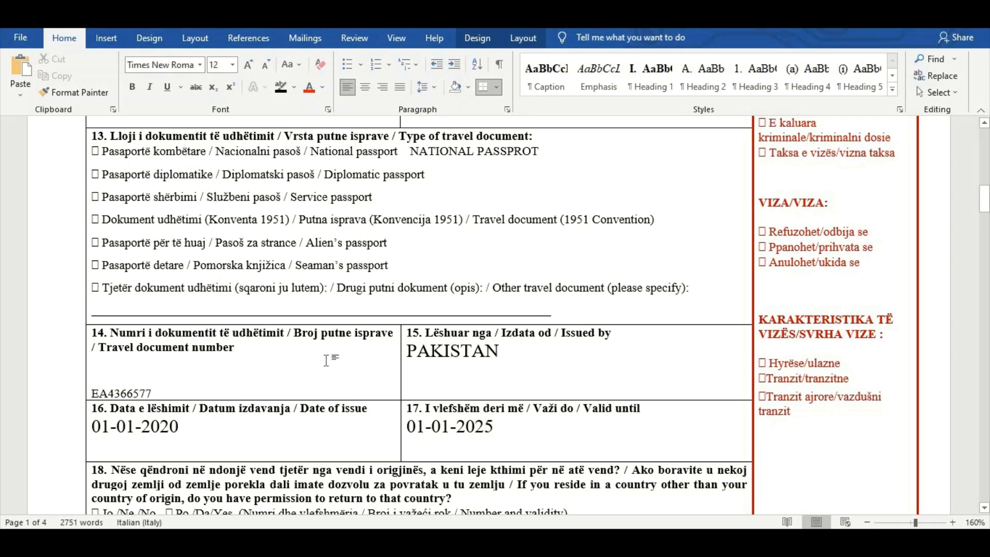
Answer NO below the options in field 18 about permission to return to another country of residence
{"action": "scroll", "coordinate": [332, 357], "scroll_direction": "down", "scroll_amount": 3}
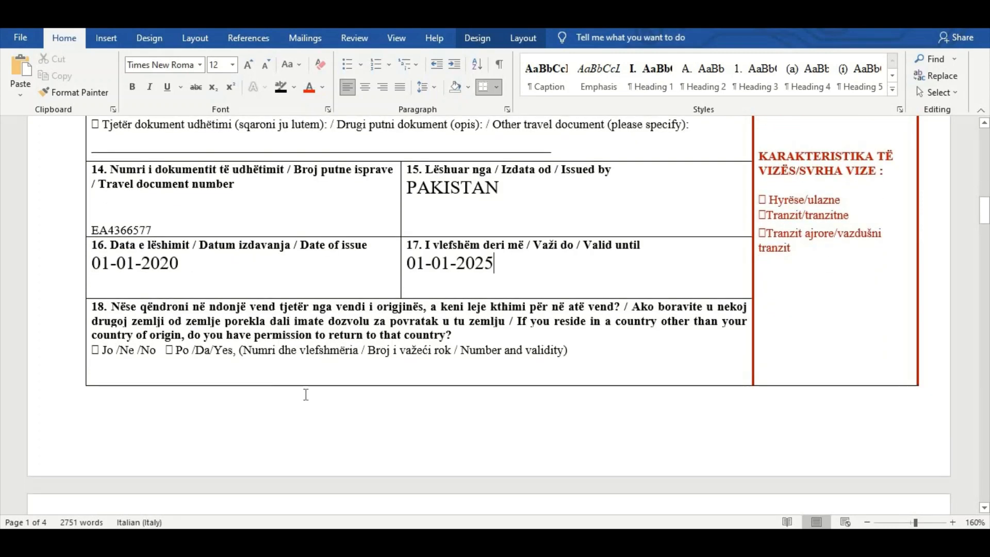
{"action": "left_click_drag", "start_coordinate": [457, 335], "coordinate": [511, 321]}
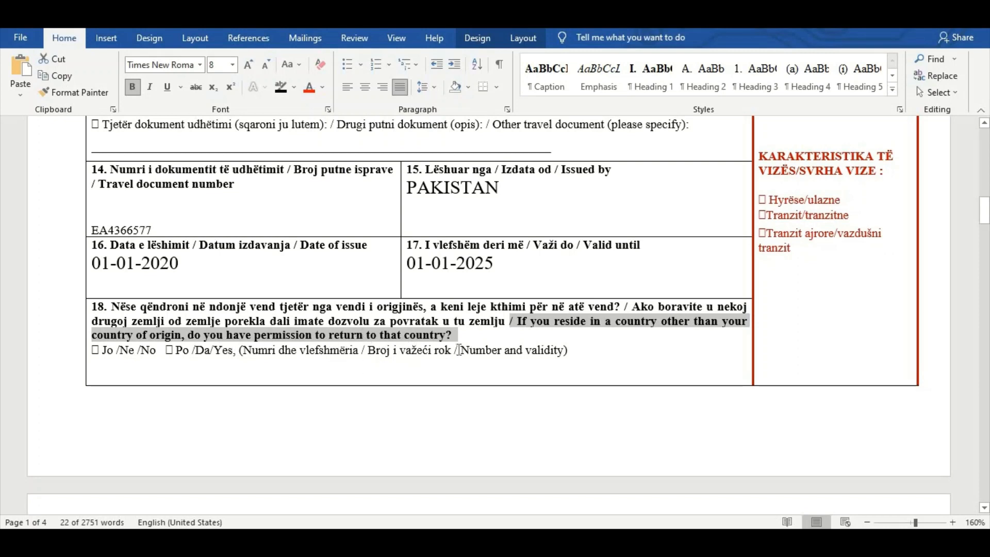
{"action": "left_click_drag", "start_coordinate": [459, 350], "coordinate": [546, 363]}
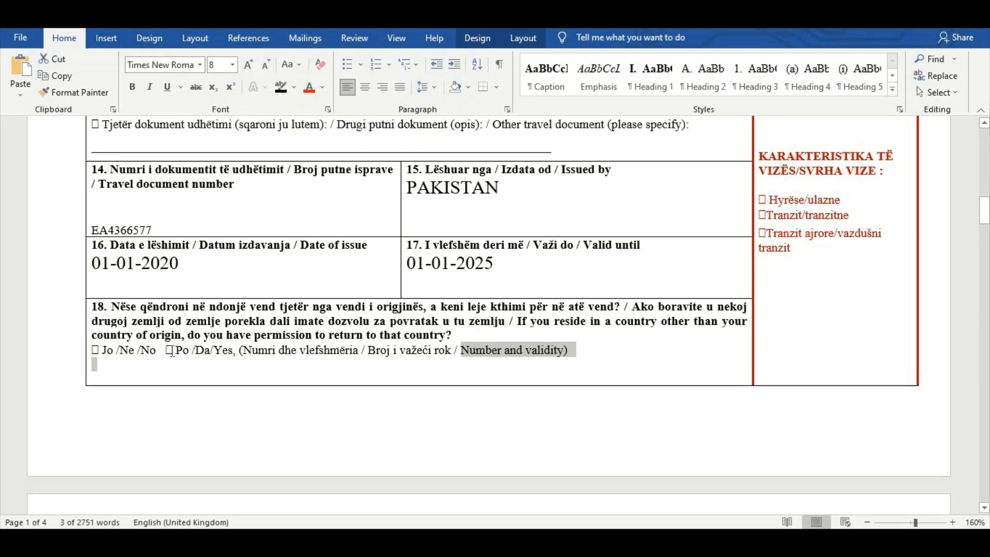
{"action": "left_click", "coordinate": [201, 375]}
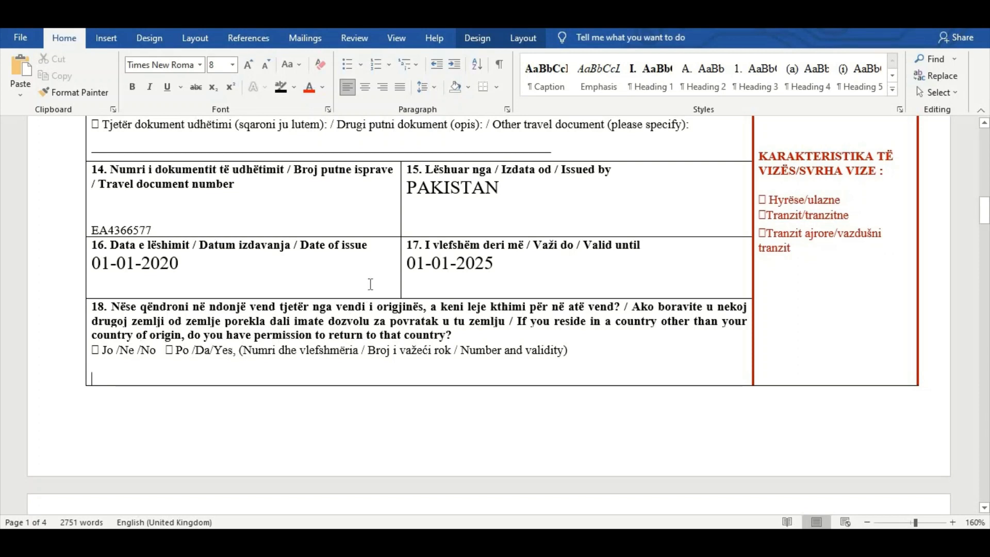
{"action": "type", "text": "NO"}
Enter PRIVATE JOB as the current occupation in field 19
{"action": "scroll", "coordinate": [109, 375], "scroll_direction": "down", "scroll_amount": 6}
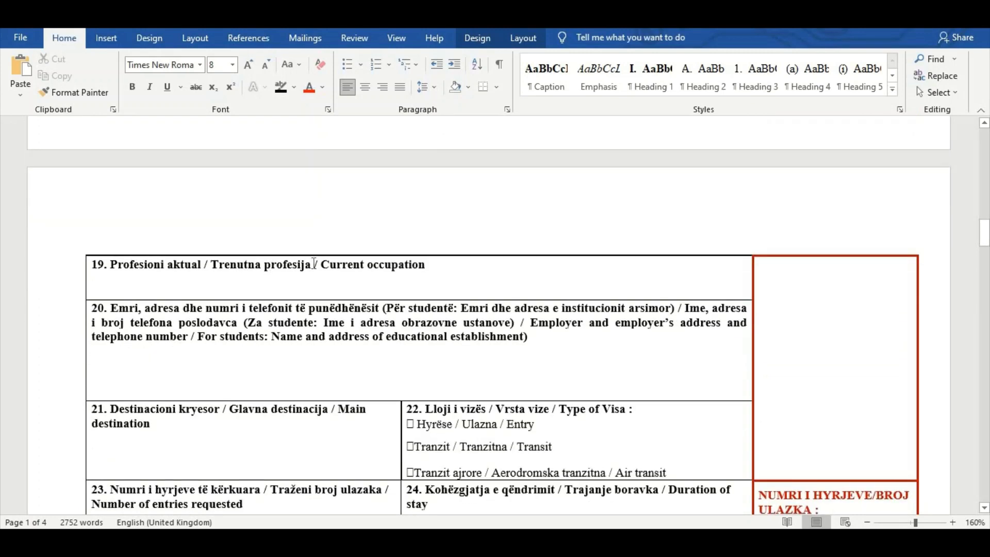
{"action": "left_click_drag", "start_coordinate": [321, 264], "coordinate": [430, 274]}
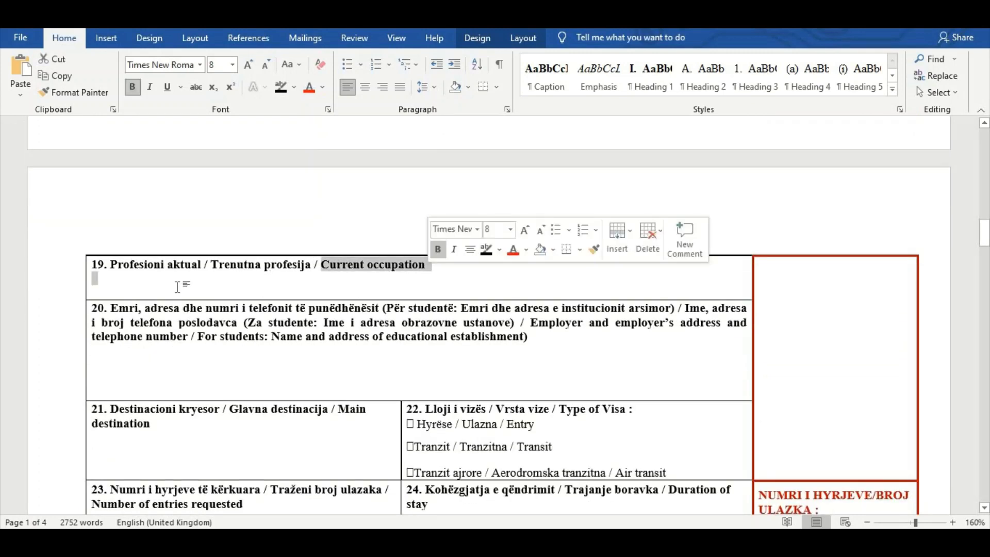
{"action": "left_click", "coordinate": [203, 192]}
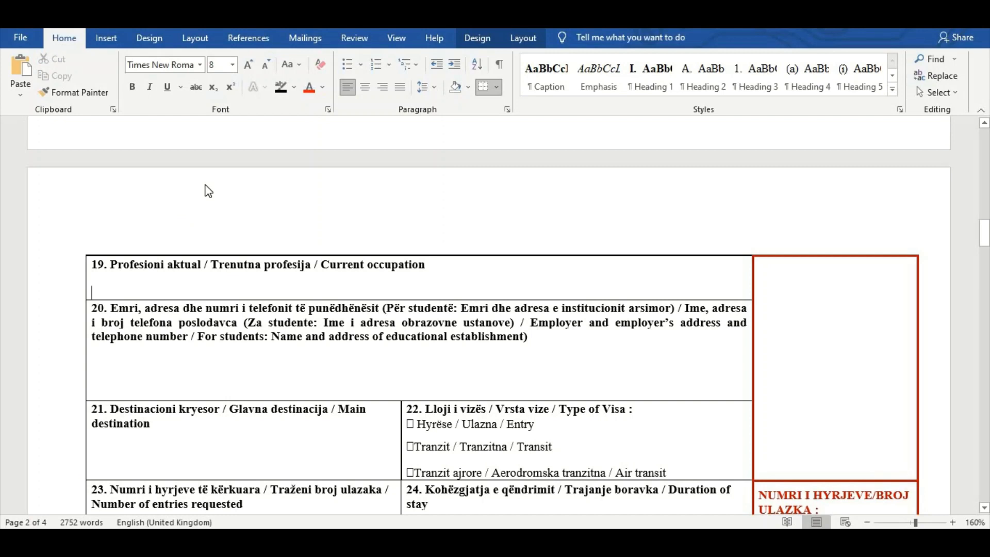
{"action": "type", "text": "PRIVATE JOB"}
Fill in field 20 with AREA MANAGER PHILIPS PVT LTD followed by the employer's address and telephone number
{"action": "left_click_drag", "start_coordinate": [531, 322], "coordinate": [530, 338]}
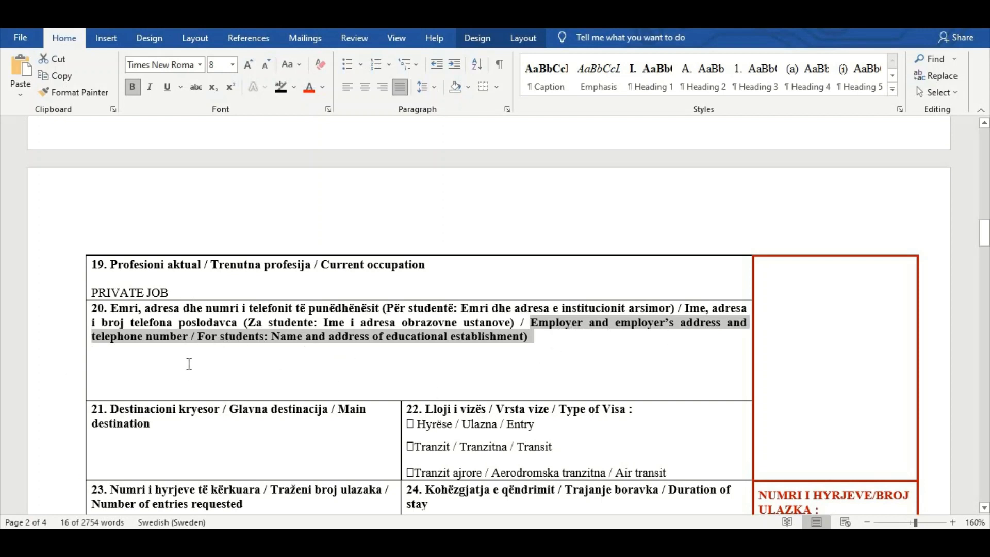
{"action": "left_click", "coordinate": [131, 362]}
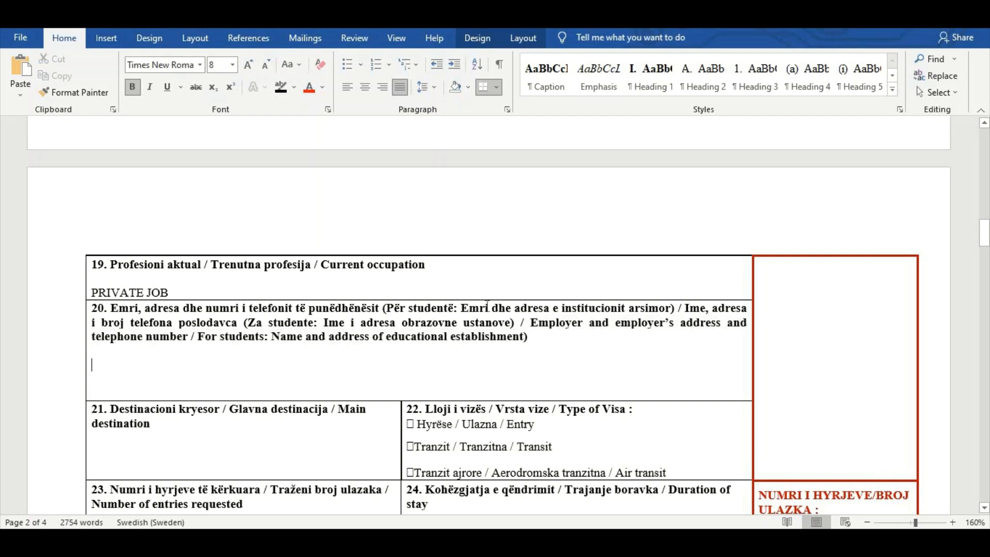
{"action": "type", "text": "AREA MANAGER "}
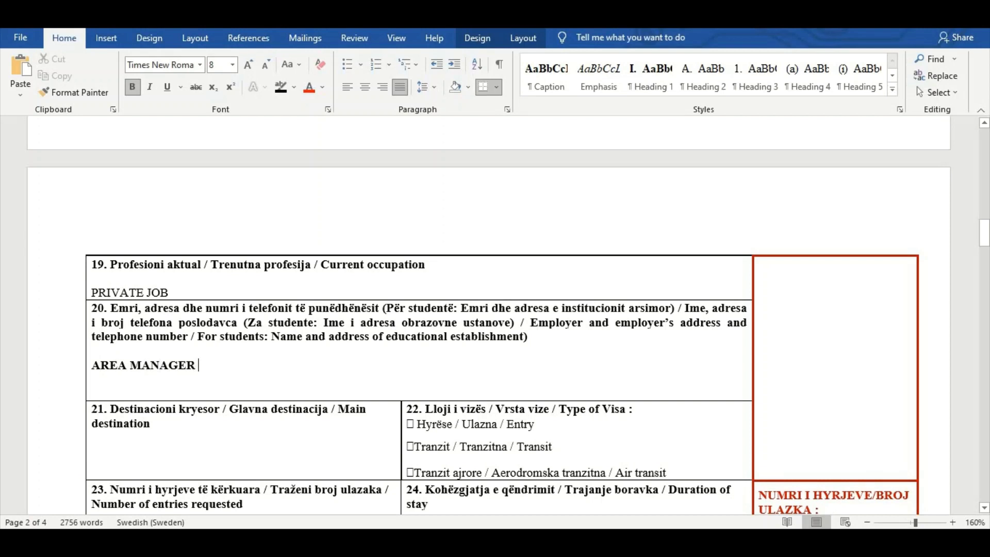
{"action": "type", "text": "PHILIPS PVT L"}
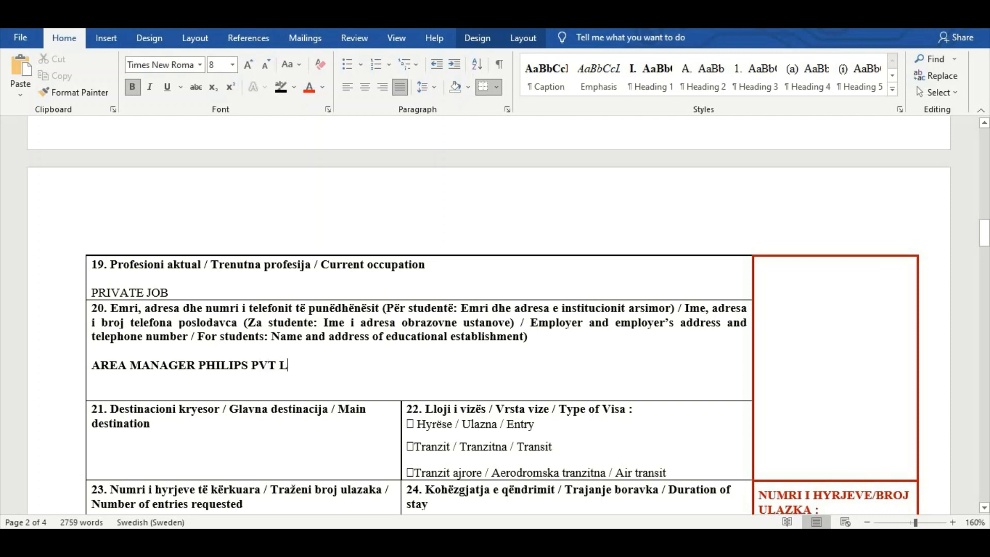
{"action": "type", "text": "TD KORANGI KARA"}
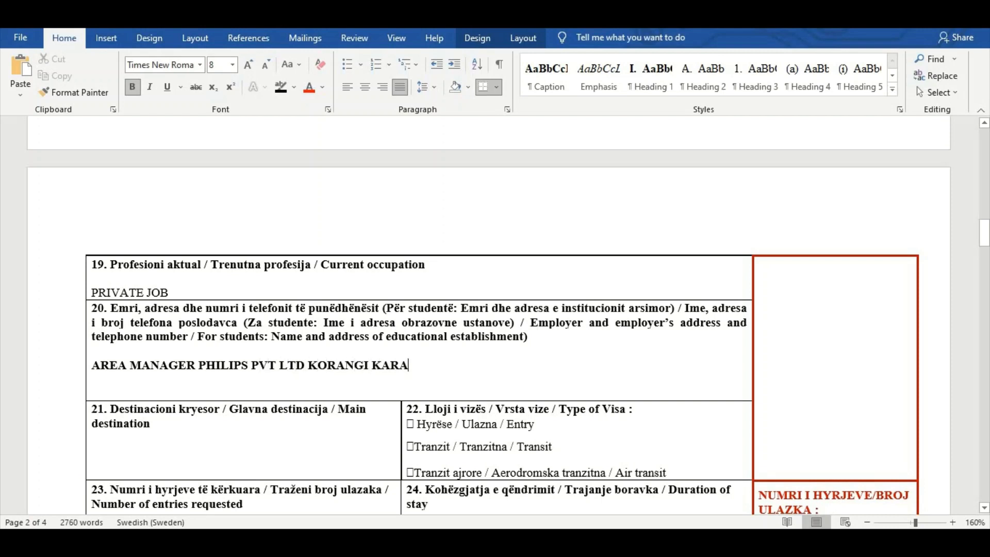
{"action": "type", "text": "CHI PAKISTAN"}
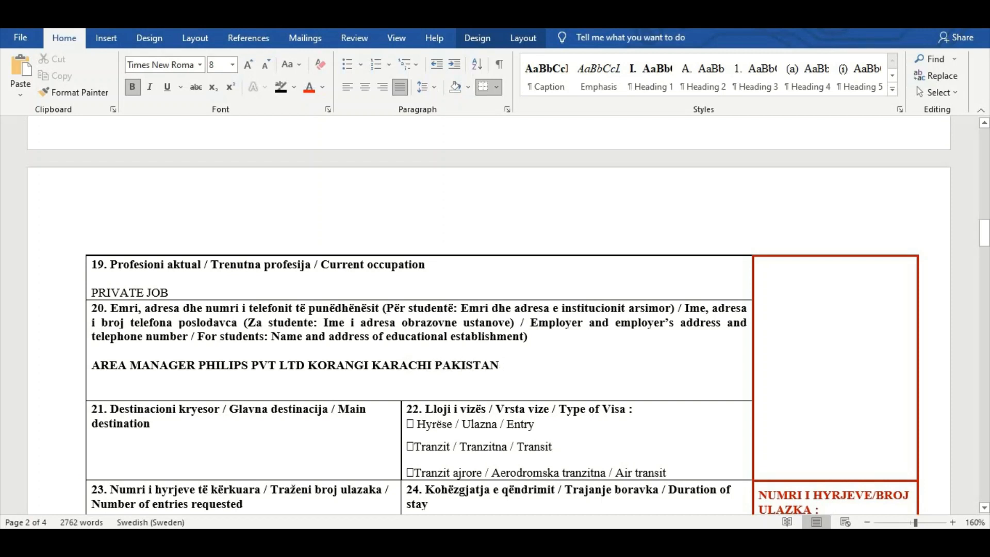
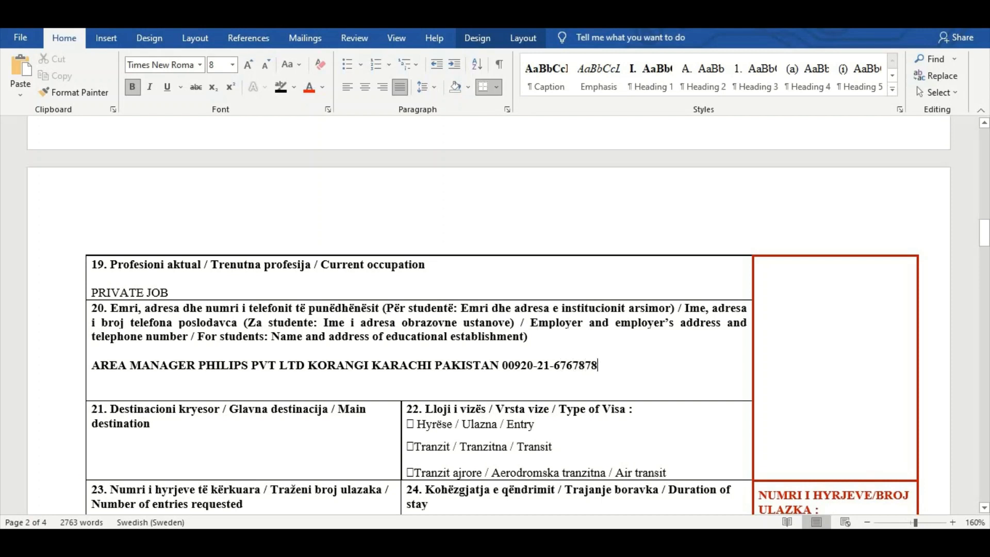
{"action": "left_click_drag", "start_coordinate": [530, 368], "coordinate": [587, 372]}
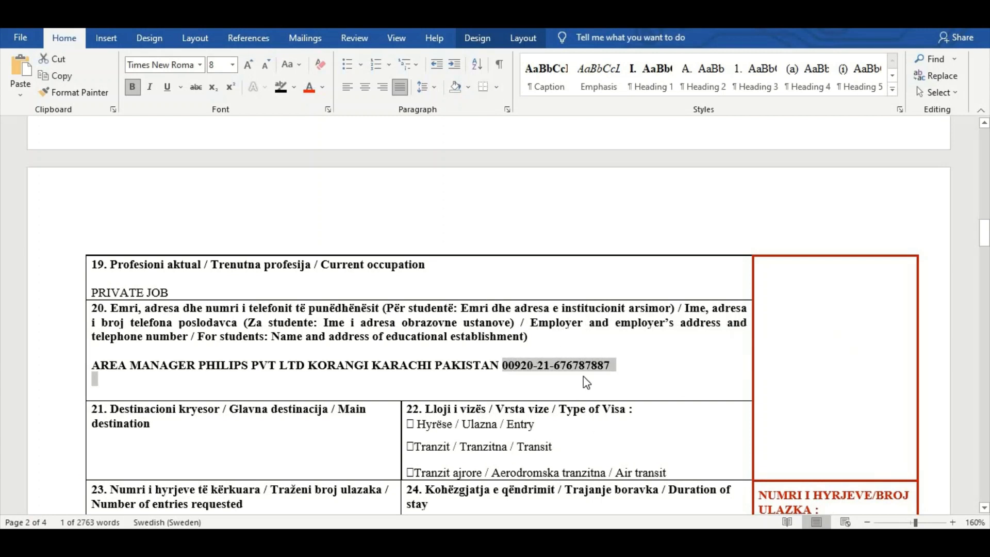
Enter GLANA as the main destination in field 21
{"action": "scroll", "coordinate": [569, 369], "scroll_direction": "down", "scroll_amount": 2}
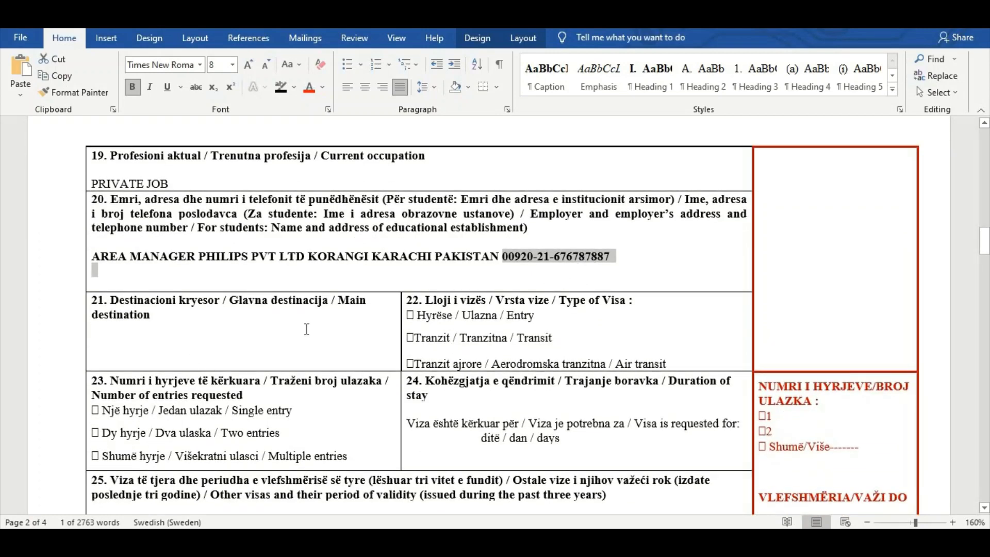
{"action": "left_click", "coordinate": [104, 351]}
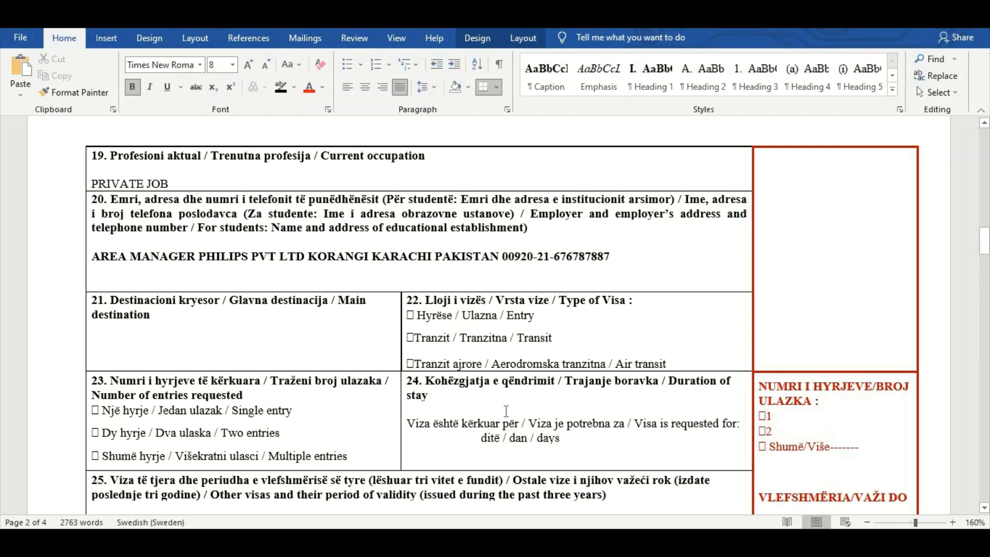
{"action": "type", "text": "KOSOVO"}
{"action": "key", "text": "ctrl+z"}
{"action": "type", "text": "GLANA"}
{"action": "left_click_drag", "start_coordinate": [96, 326], "coordinate": [136, 331]}
{"action": "left_click", "coordinate": [176, 358]}
Write ENTRY beside the Entry option under the type of visa in field 22
{"action": "left_click_drag", "start_coordinate": [620, 306], "coordinate": [625, 309]}
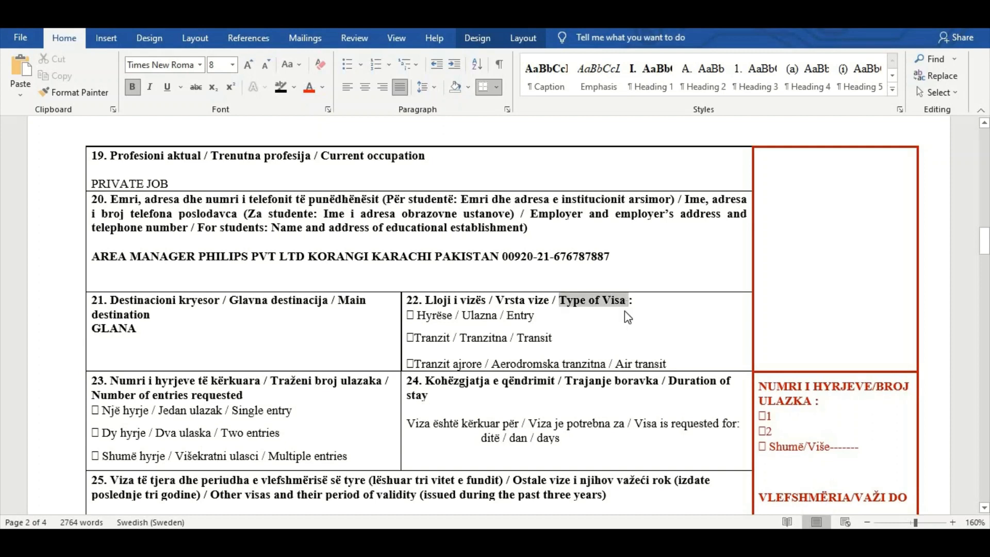
{"action": "left_click", "coordinate": [570, 317]}
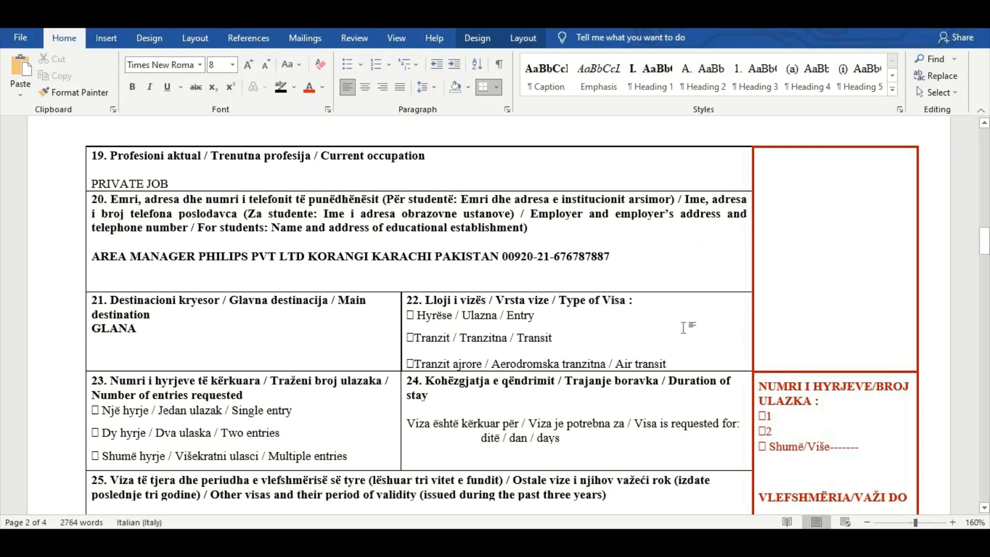
{"action": "type", "text": "ENTRY"}
{"action": "double_click", "coordinate": [591, 320]}
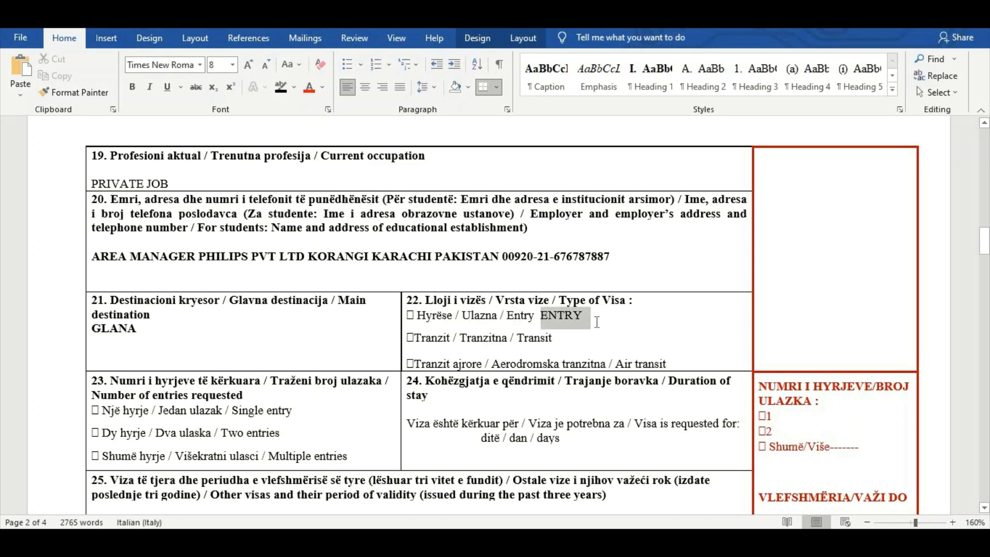
Write SIGLE ENTRY beside the Single entry option under the number of entries requested in field 23
{"action": "scroll", "coordinate": [266, 438], "scroll_direction": "down", "scroll_amount": 3}
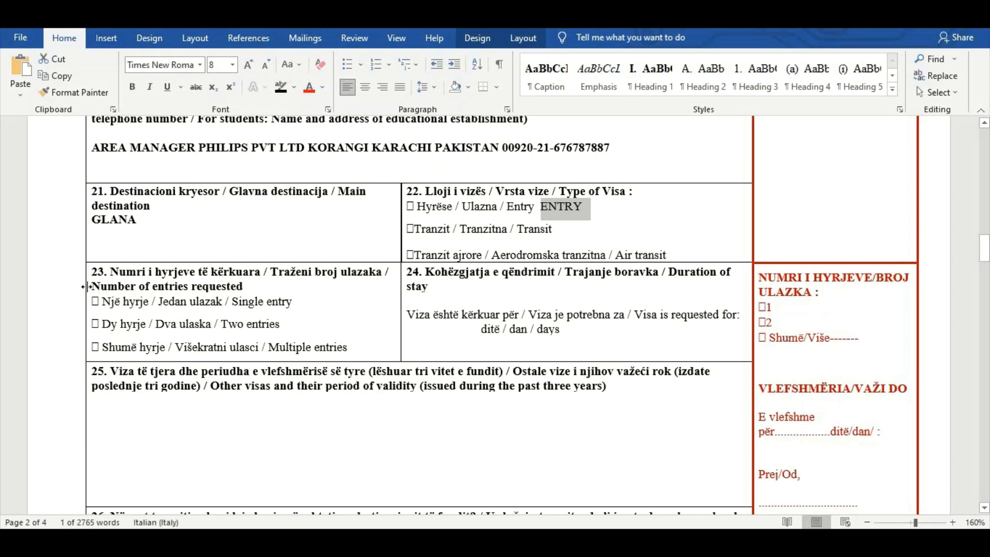
{"action": "left_click_drag", "start_coordinate": [92, 287], "coordinate": [280, 287]}
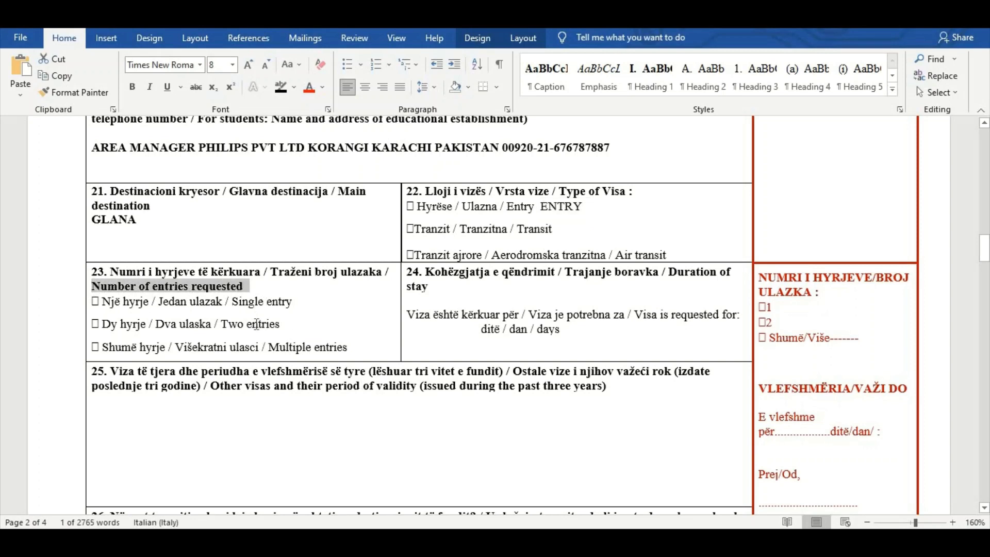
{"action": "left_click", "coordinate": [298, 303]}
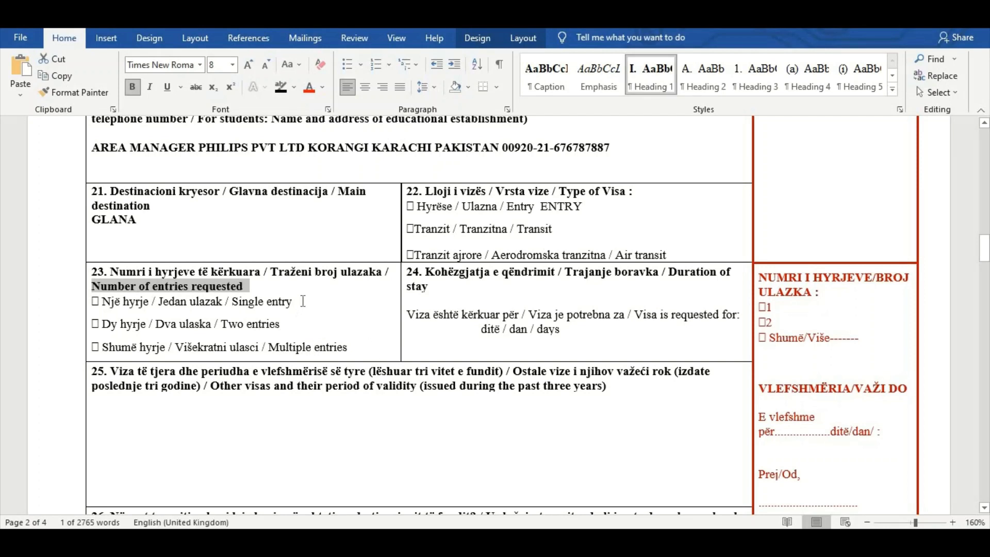
{"action": "type", "text": "SIG"}
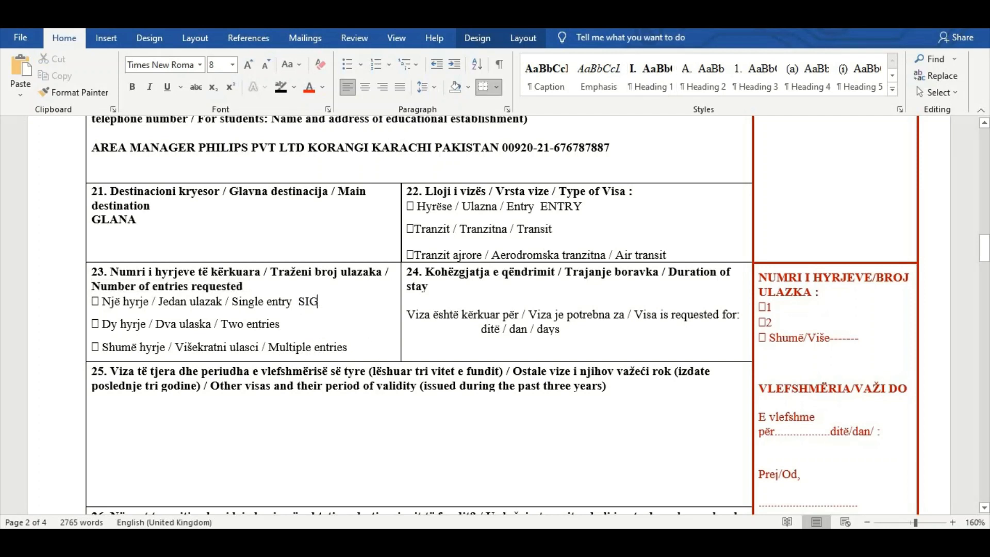
{"action": "type", "text": "LE ENTRY"}
Fill in the duration of stay in field 24 with 01-09-2021 TO 15-09-2021 and 15 DYAS as the days requested
{"action": "left_click", "coordinate": [671, 285]}
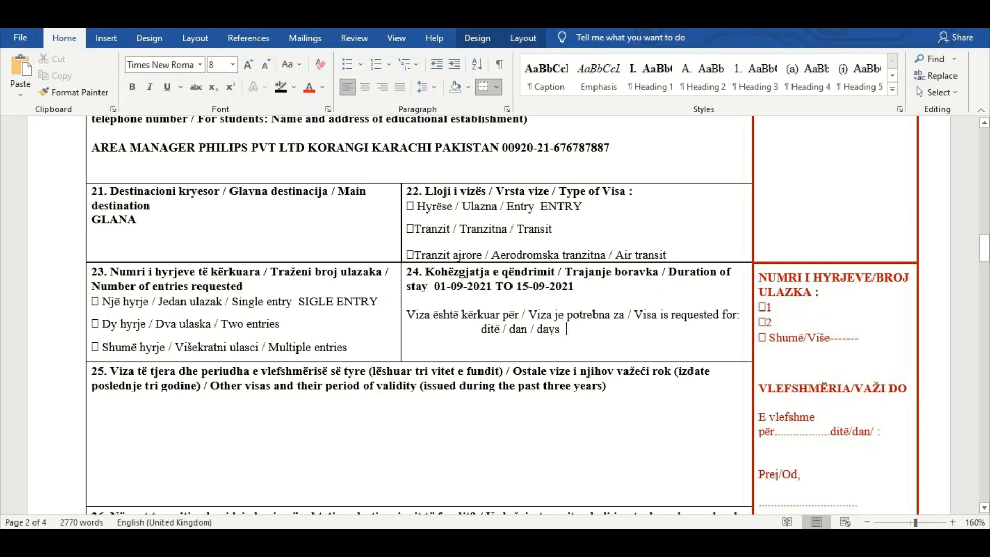
{"action": "type", "text": "15 DYAS"}
{"action": "left_click_drag", "start_coordinate": [576, 329], "coordinate": [624, 337]}
Enter SWEDEN UK as the other visas issued during the past three years in field 25
{"action": "scroll", "coordinate": [333, 281], "scroll_direction": "down", "scroll_amount": 3}
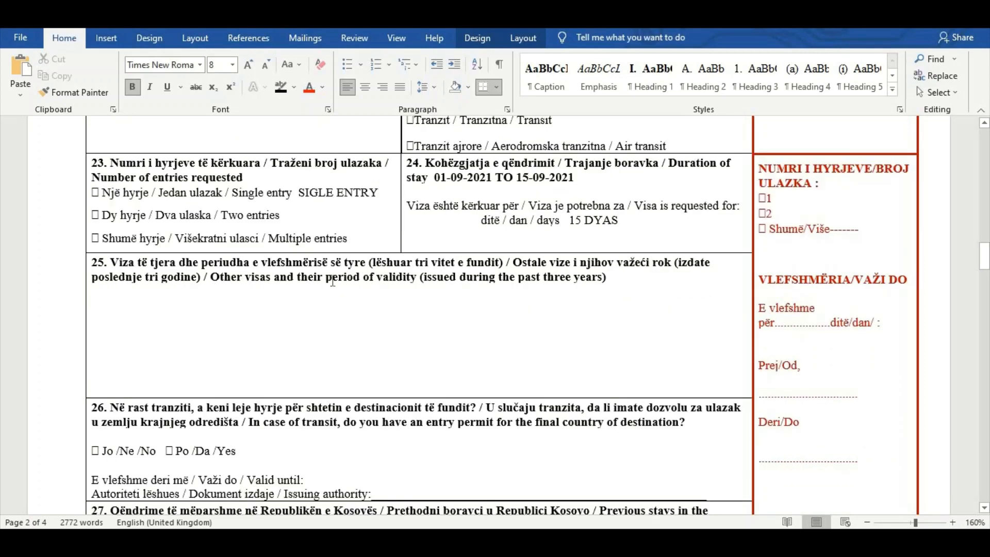
{"action": "left_click", "coordinate": [215, 286]}
{"action": "left_click_drag", "start_coordinate": [211, 279], "coordinate": [612, 289]}
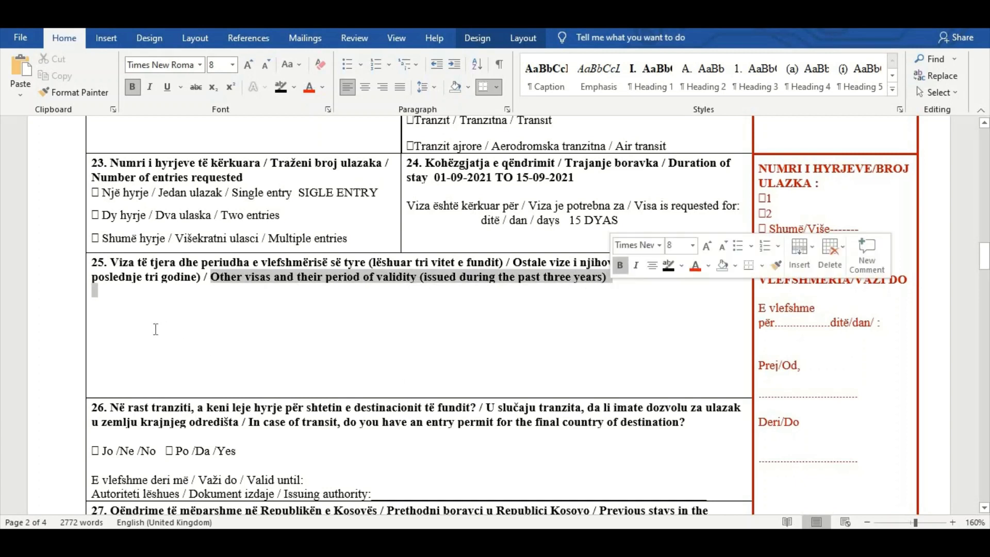
{"action": "left_click", "coordinate": [94, 305]}
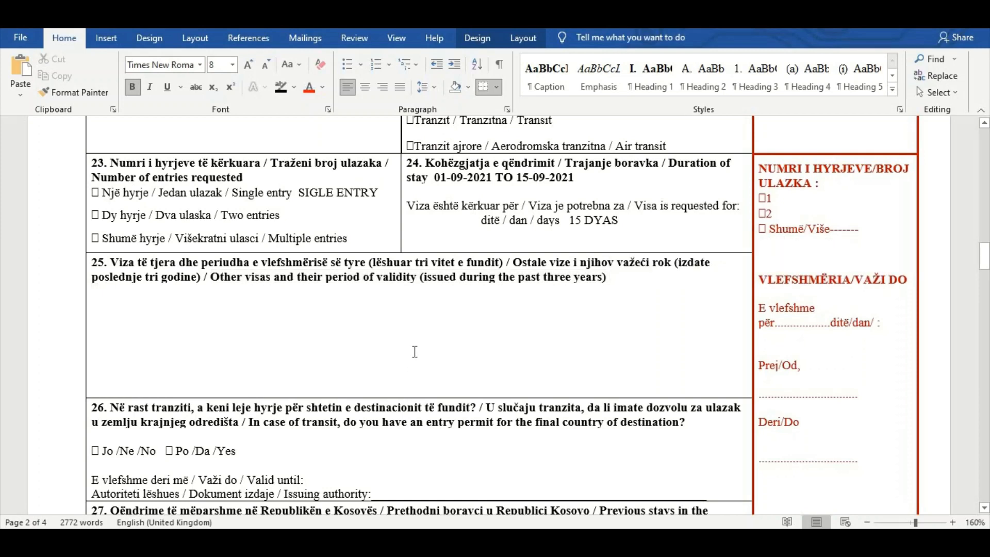
{"action": "type", "text": "SWDEDEN"}
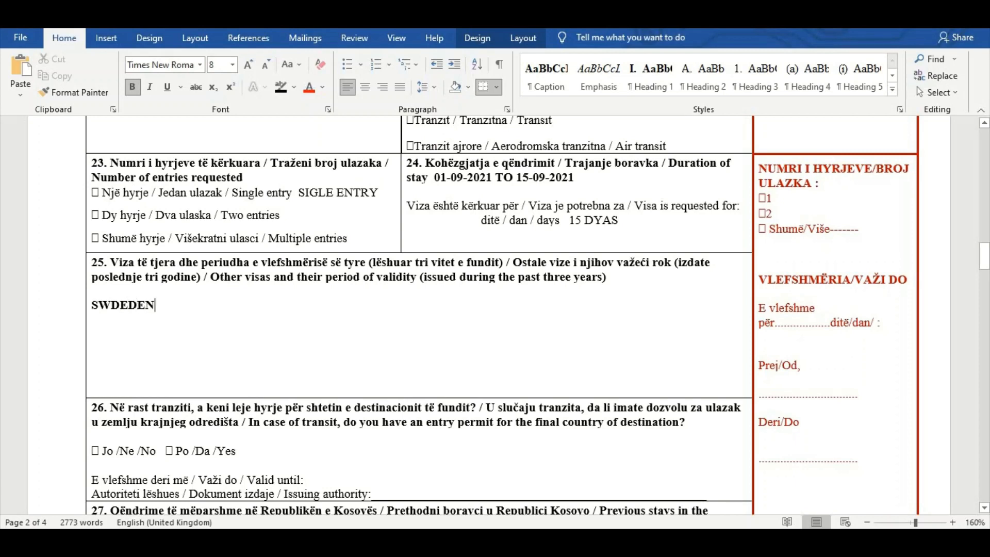
{"action": "key", "text": "BackSpace"}
{"action": "key", "text": "BackSpace"}
{"action": "key", "text": "BackSpace"}
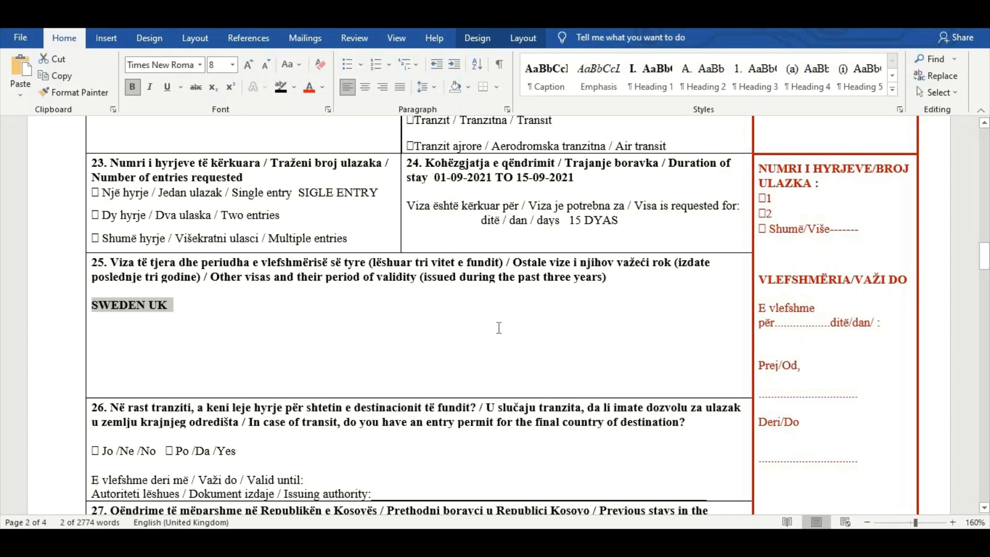
Answer NO beside the options of the transit entry permit question in field 26 and review its validity and issuing authority lines
{"action": "scroll", "coordinate": [498, 328], "scroll_direction": "down", "scroll_amount": 3}
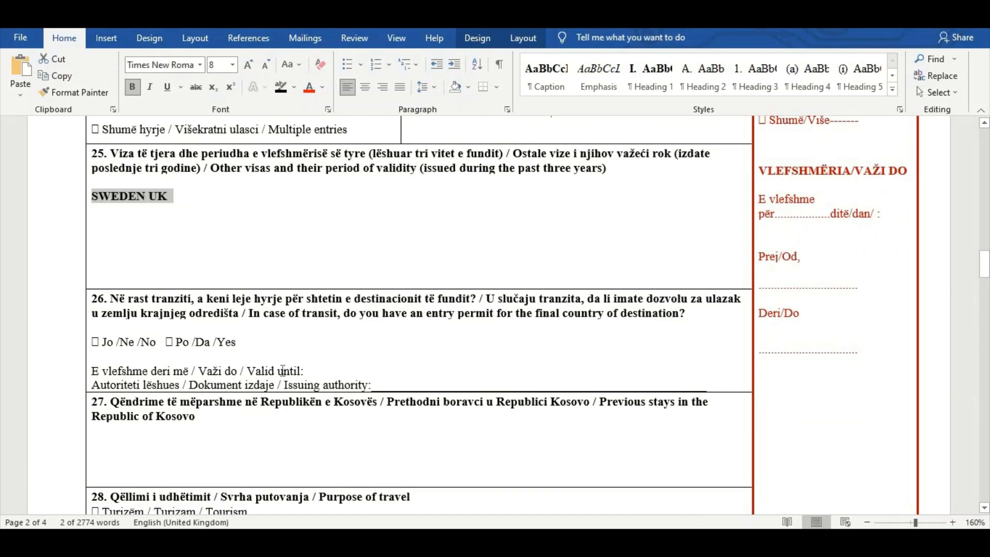
{"action": "scroll", "coordinate": [283, 370], "scroll_direction": "down", "scroll_amount": 2}
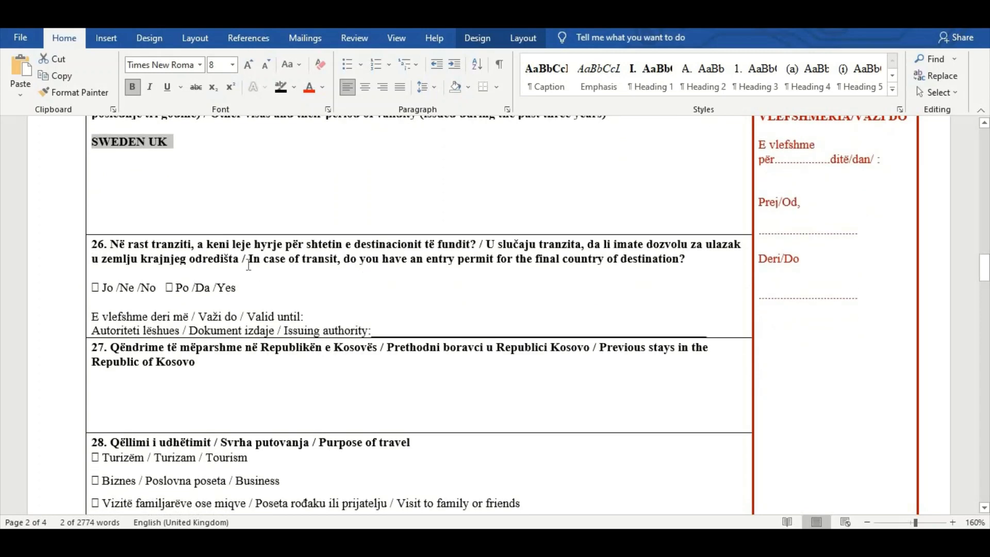
{"action": "left_click_drag", "start_coordinate": [250, 260], "coordinate": [509, 260]}
{"action": "left_click_drag", "start_coordinate": [643, 250], "coordinate": [679, 253]}
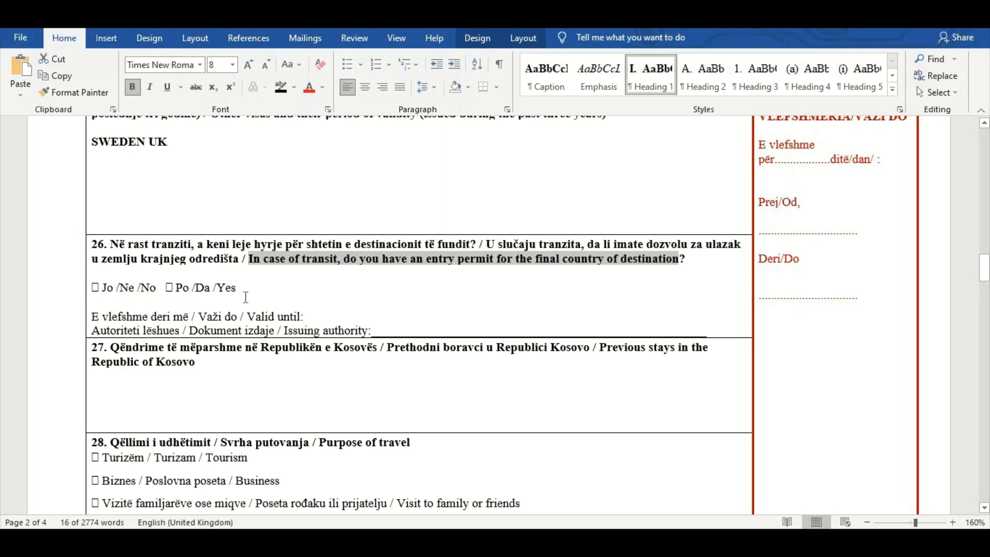
{"action": "left_click", "coordinate": [567, 305]}
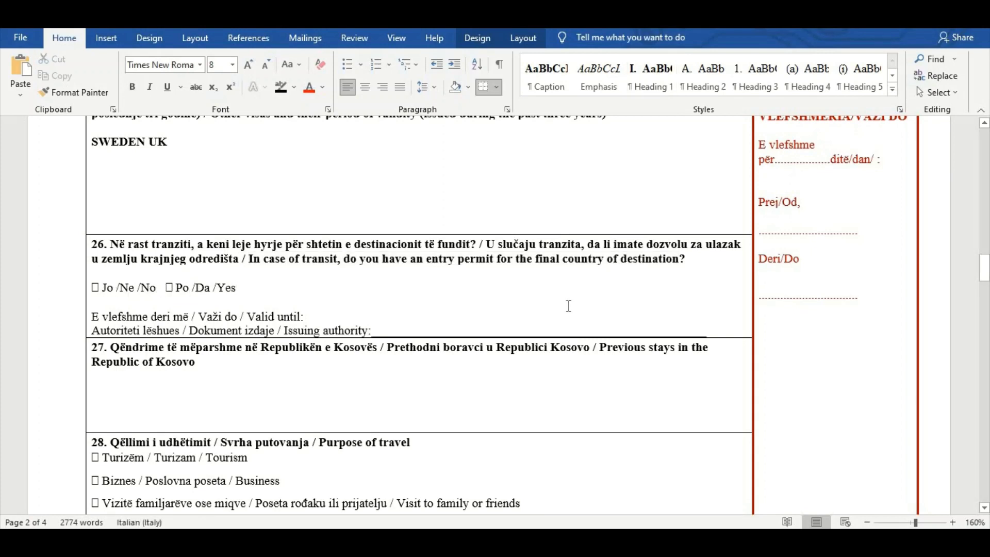
{"action": "type", "text": "NO"}
{"action": "double_click", "coordinate": [246, 287]}
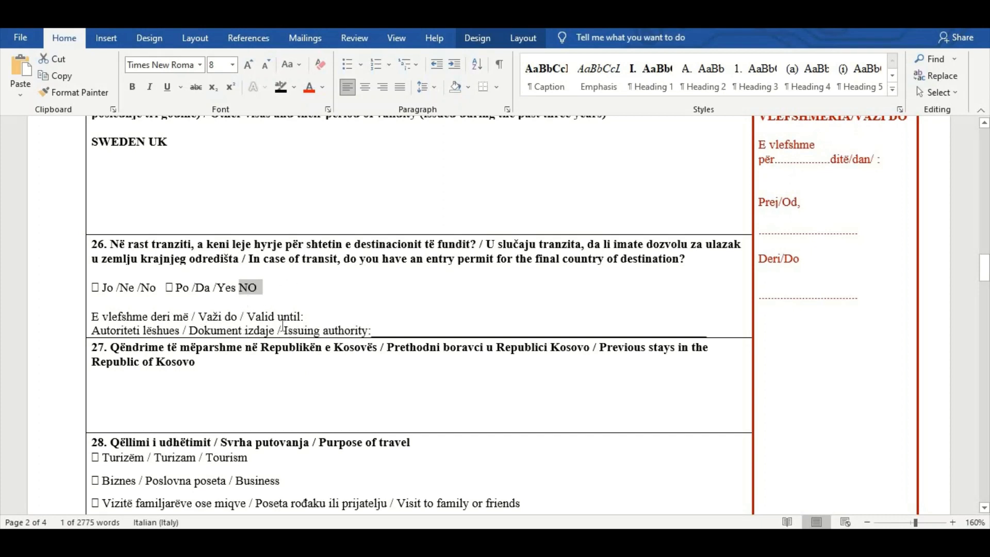
{"action": "left_click", "coordinate": [309, 304]}
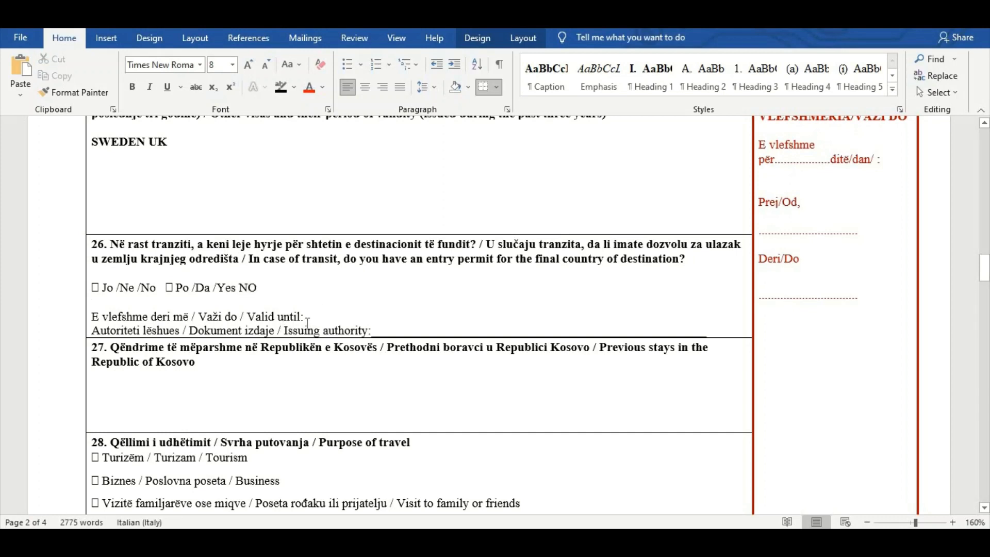
{"action": "left_click", "coordinate": [308, 313]}
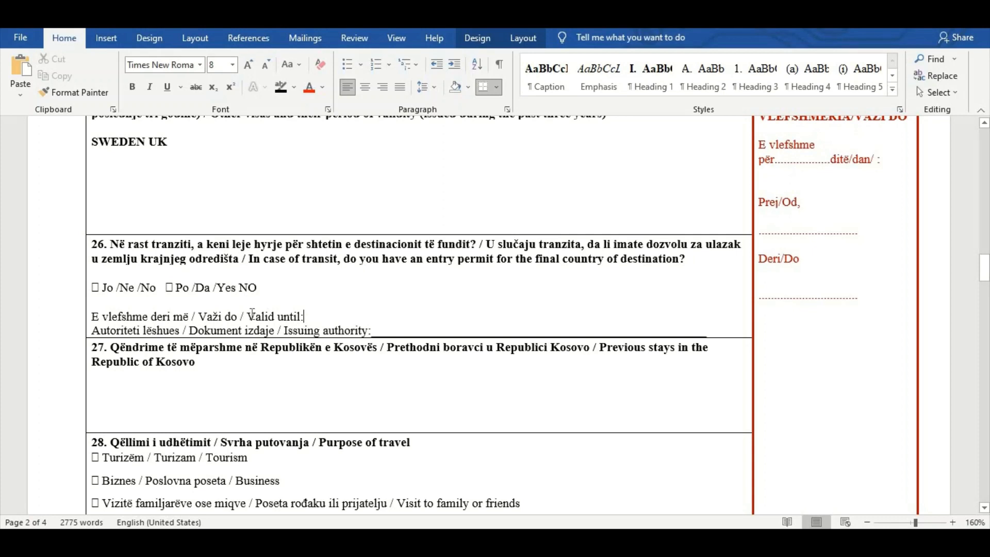
{"action": "left_click_drag", "start_coordinate": [266, 317], "coordinate": [382, 334]}
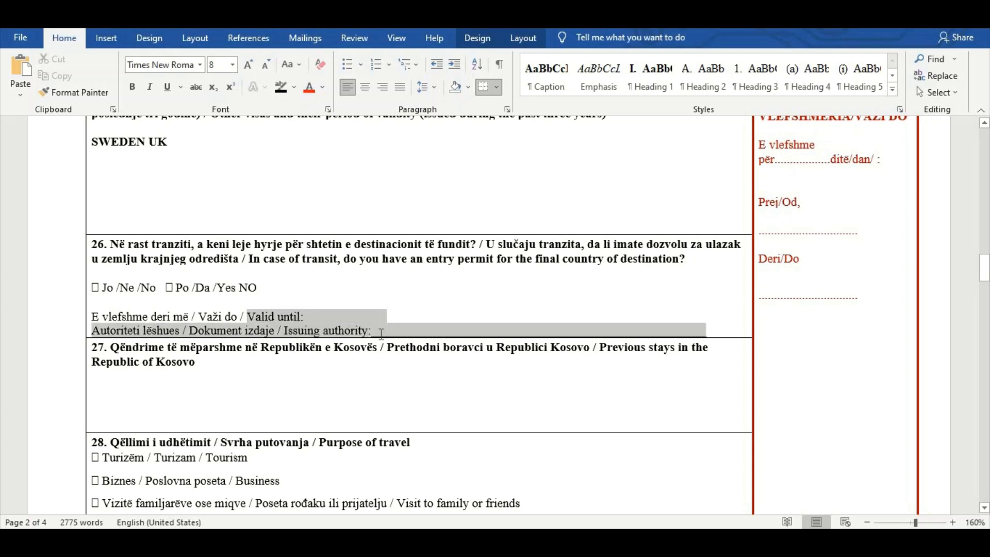
{"action": "left_click", "coordinate": [321, 305]}
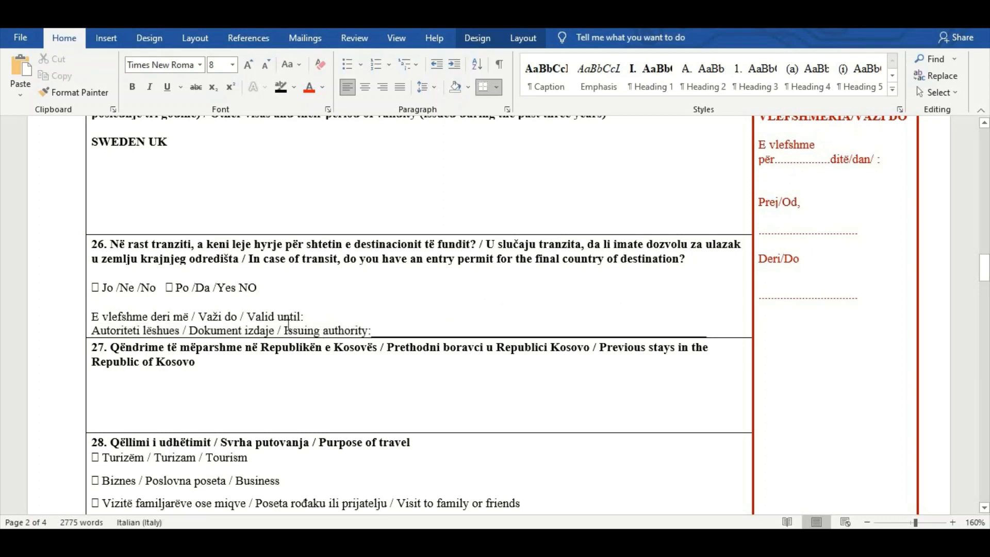
{"action": "left_click_drag", "start_coordinate": [285, 331], "coordinate": [382, 336]}
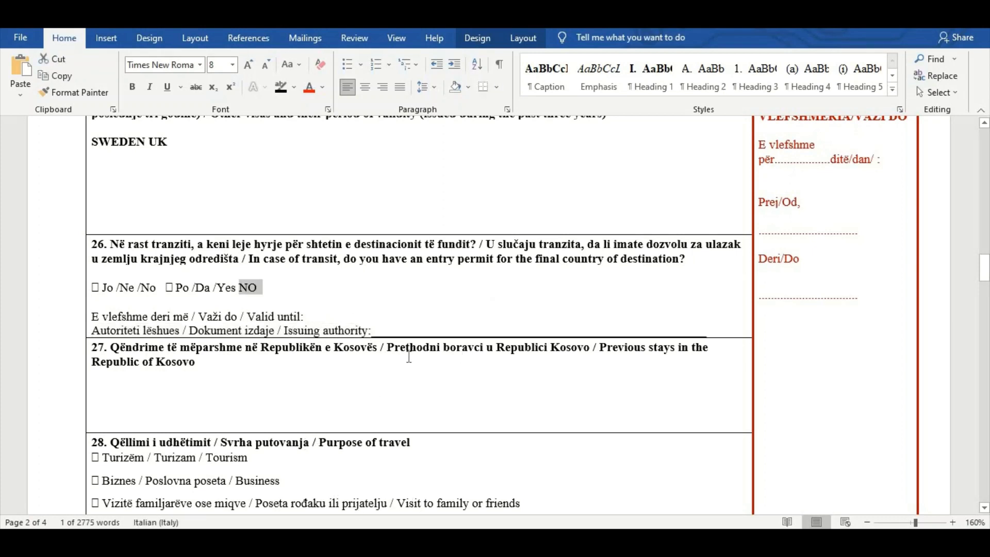
Enter NO under previous stays in the Republic of Kosovo in field 27
{"action": "left_click_drag", "start_coordinate": [601, 348], "coordinate": [683, 366]}
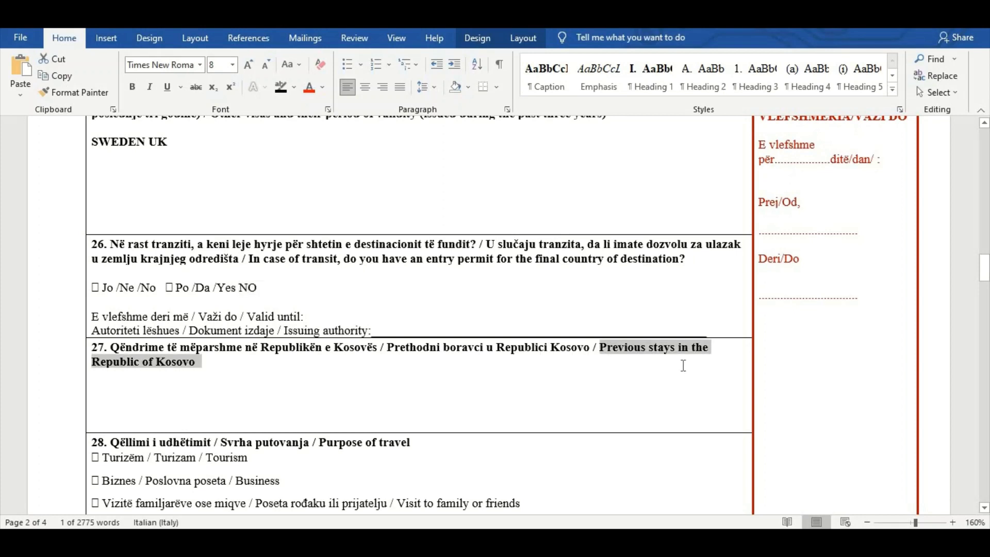
{"action": "left_click", "coordinate": [109, 393]}
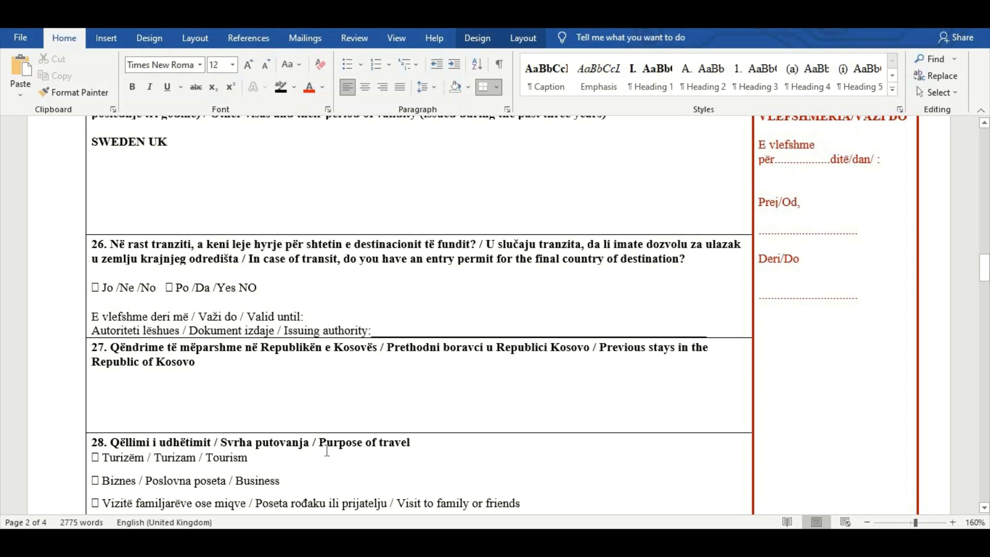
{"action": "type", "text": "YES"}
{"action": "key", "text": "BackSpace"}
{"action": "key", "text": "BackSpace"}
{"action": "key", "text": "BackSpace"}
{"action": "type", "text": "NO"}
Write TOURISM beside the Tourism option under the purpose of travel in field 28
{"action": "scroll", "coordinate": [170, 401], "scroll_direction": "down", "scroll_amount": 2}
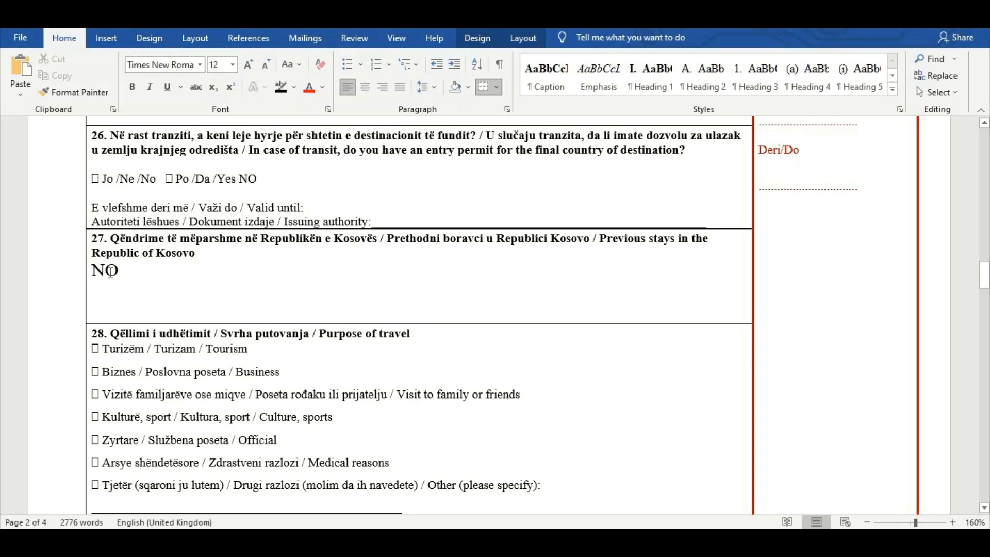
{"action": "scroll", "coordinate": [110, 270], "scroll_direction": "down", "scroll_amount": 1}
{"action": "left_click_drag", "start_coordinate": [319, 279], "coordinate": [413, 282]}
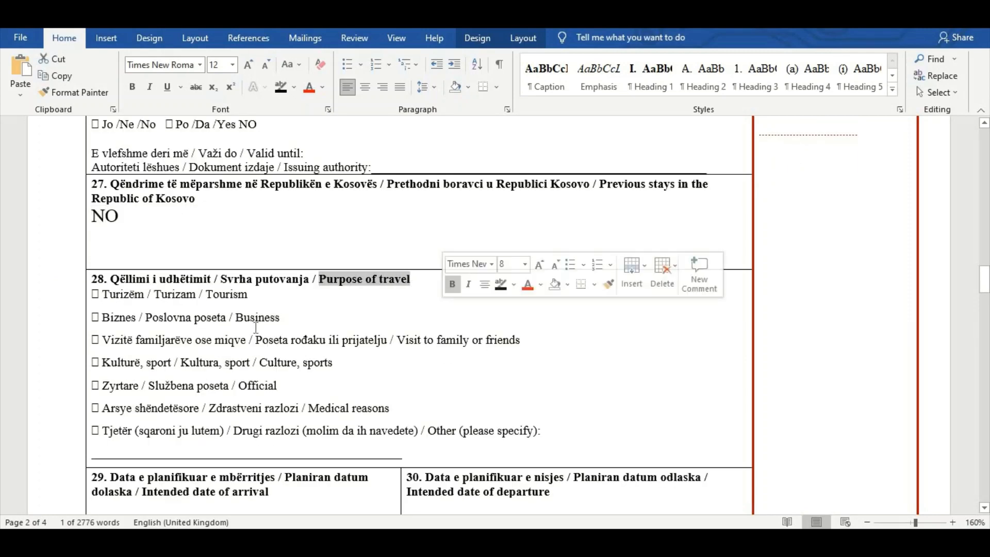
{"action": "left_click", "coordinate": [268, 296]}
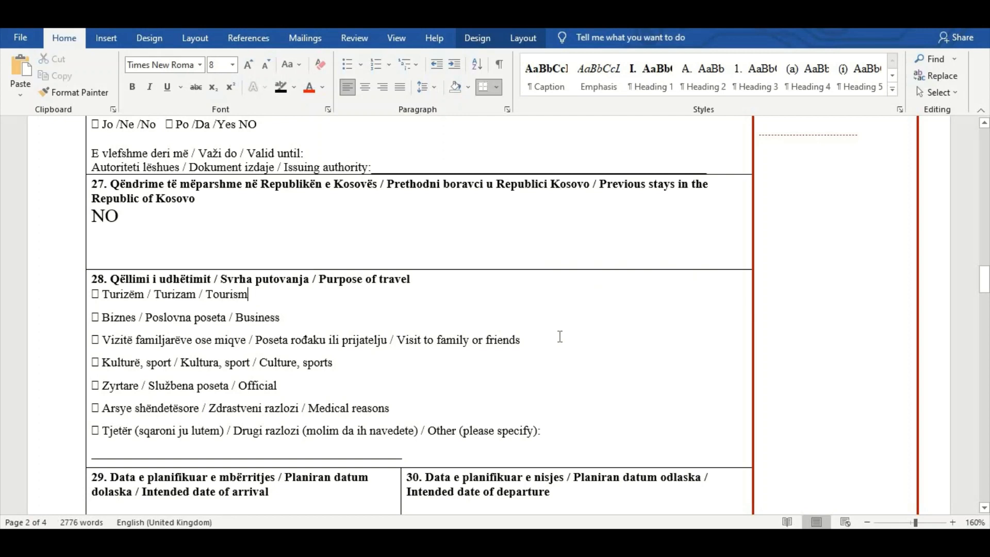
{"action": "type", "text": "TOURISM"}
{"action": "left_click_drag", "start_coordinate": [207, 295], "coordinate": [309, 306]}
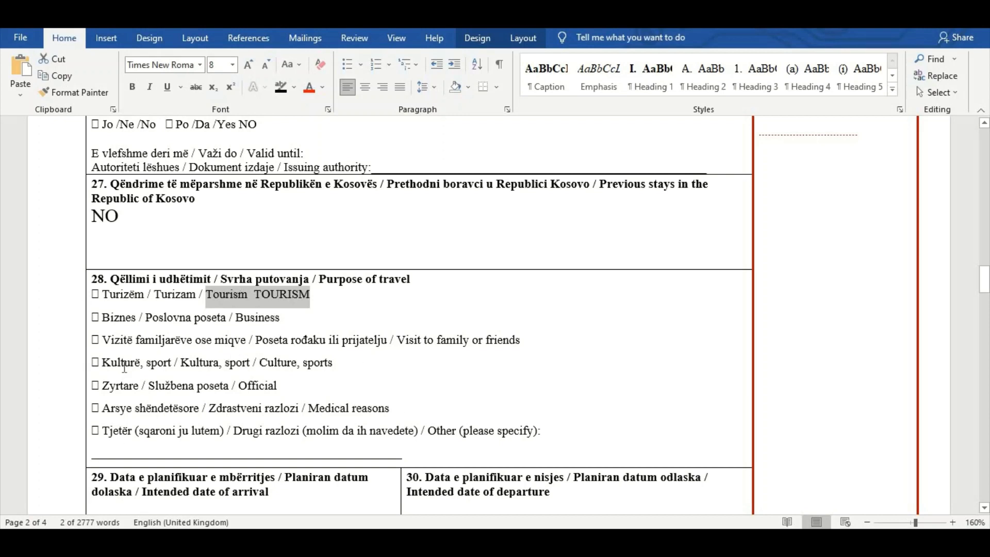
Enter 01-09-2021 as the intended date of arrival in field 29 and 15-09-2021 as the intended date of departure in field 30
{"action": "scroll", "coordinate": [124, 367], "scroll_direction": "down", "scroll_amount": 1}
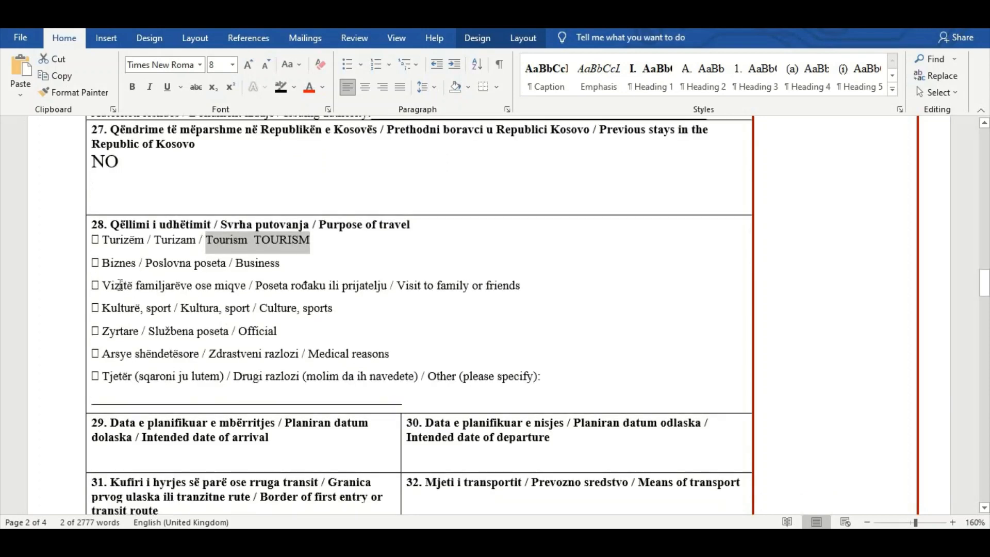
{"action": "scroll", "coordinate": [114, 277], "scroll_direction": "down", "scroll_amount": 3}
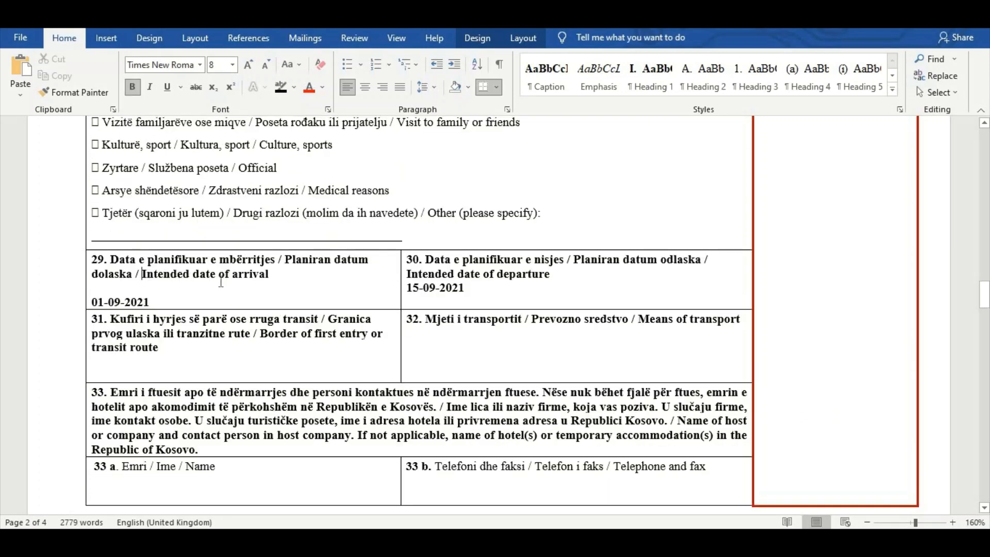
{"action": "left_click", "coordinate": [221, 281], "text": "shift"}
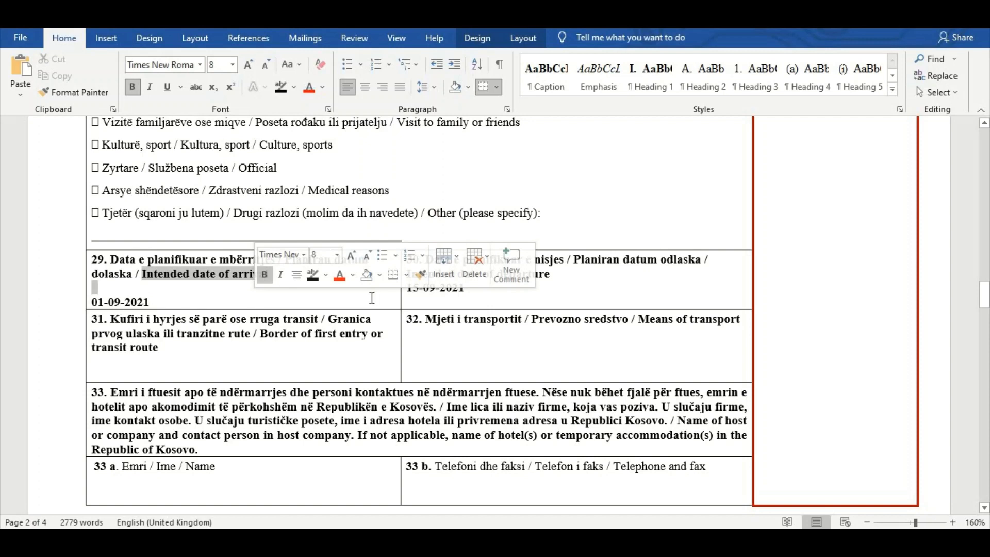
{"action": "left_click", "coordinate": [498, 372]}
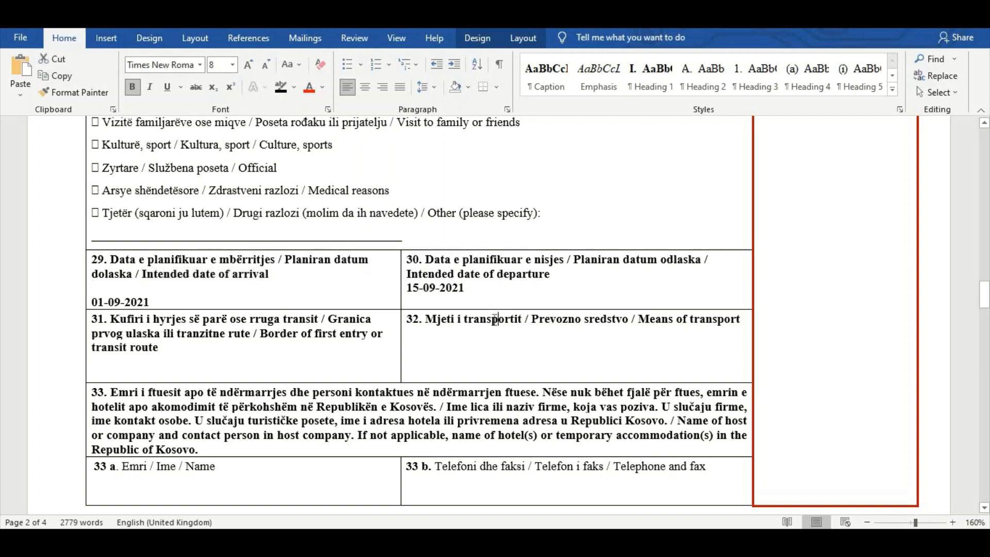
Enter CITY NAME as the border of first entry or transit route in field 31
{"action": "left_click_drag", "start_coordinate": [426, 271], "coordinate": [539, 277]}
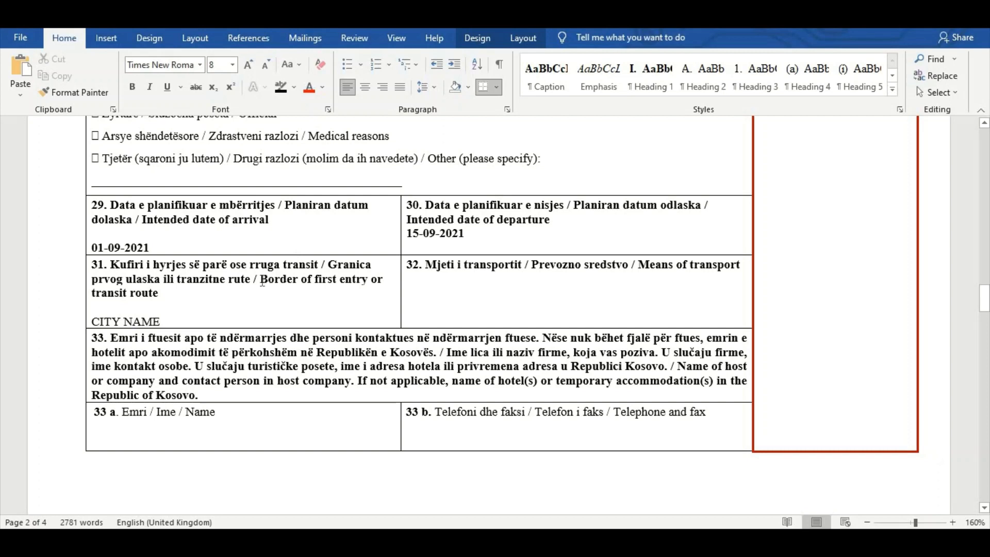
{"action": "left_click_drag", "start_coordinate": [254, 280], "coordinate": [311, 293]}
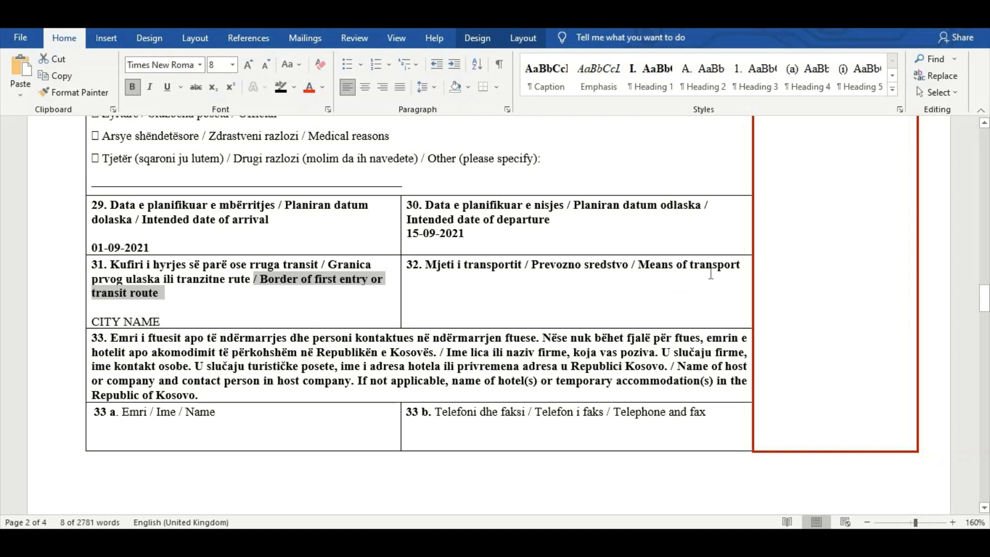
Enter BYAIR on a new line as the means of transport in field 32
{"action": "left_click_drag", "start_coordinate": [639, 265], "coordinate": [740, 282]}
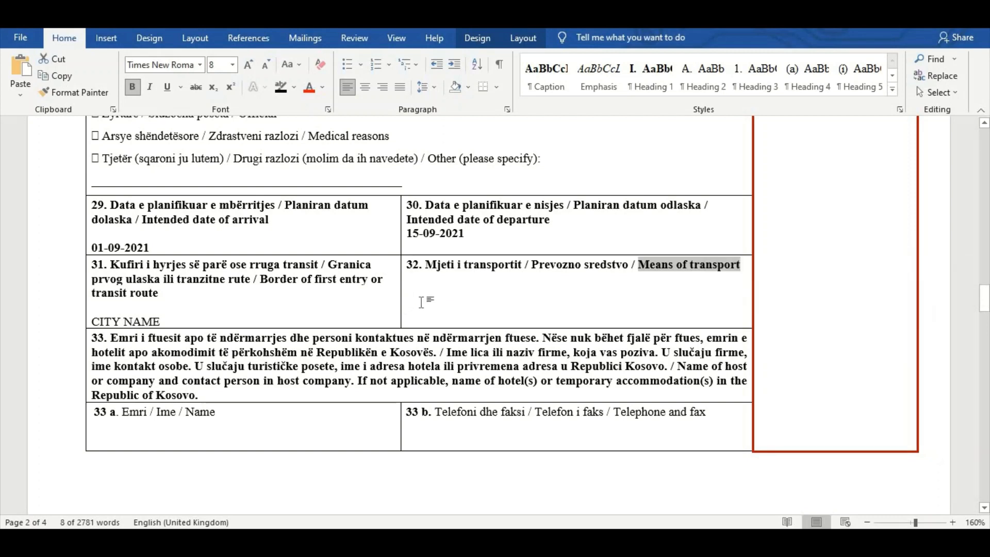
{"action": "left_click", "coordinate": [494, 299]}
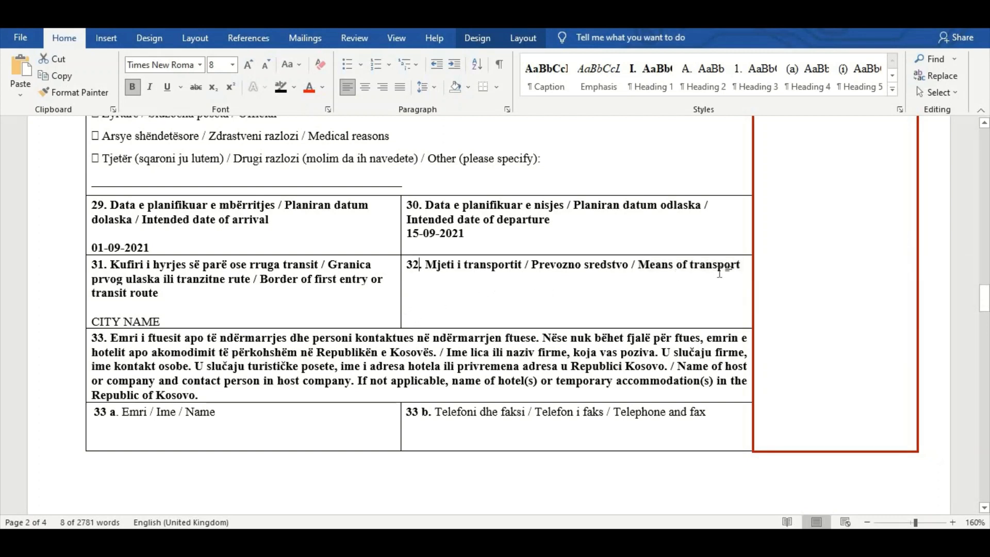
{"action": "left_click", "coordinate": [749, 262]}
{"action": "key", "text": "Return"}
{"action": "type", "text": "BYAIR"}
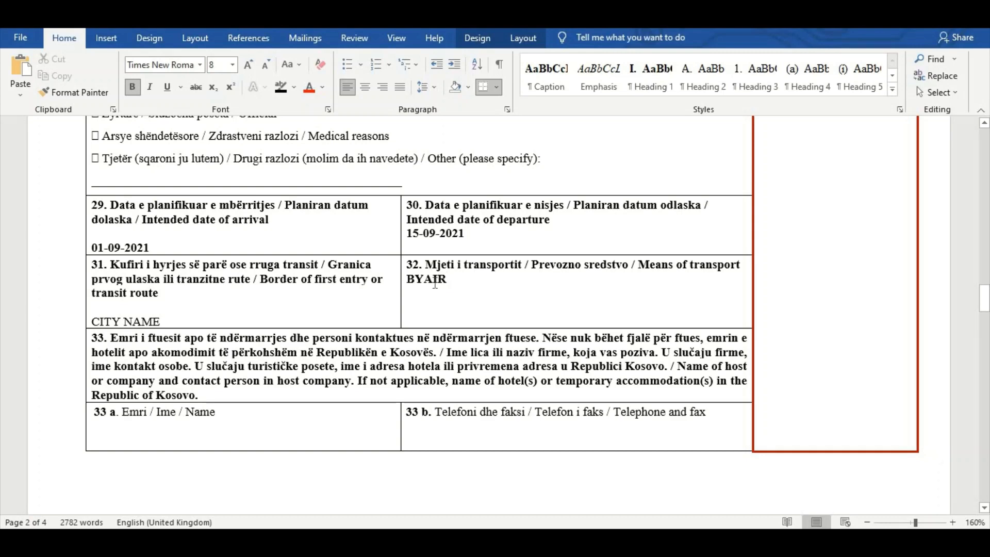
Review the host details in fields 33 a to 33 d: name, telephone and fax, full address, and e-mail
{"action": "left_click", "coordinate": [408, 274], "text": "shift"}
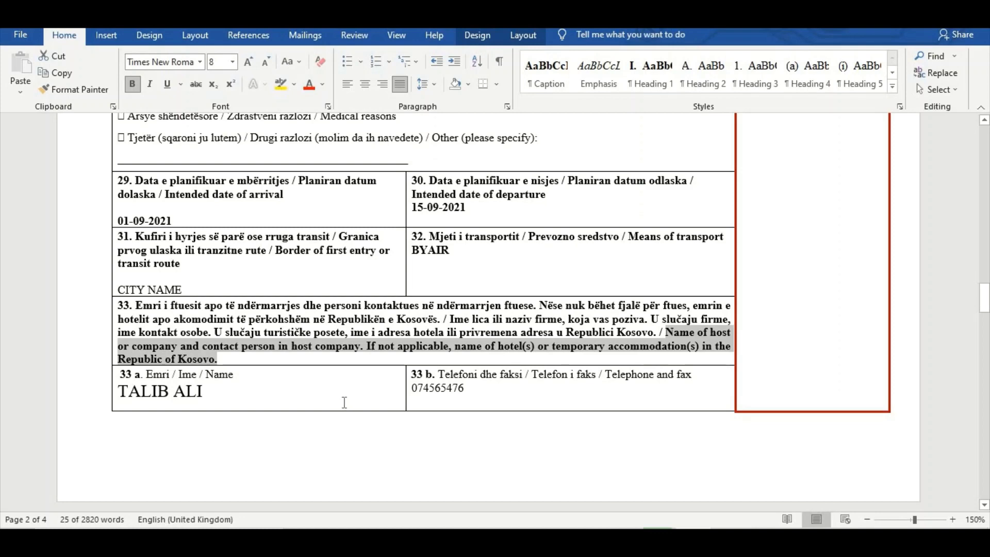
{"action": "scroll", "coordinate": [345, 402], "scroll_direction": "down", "scroll_amount": 3}
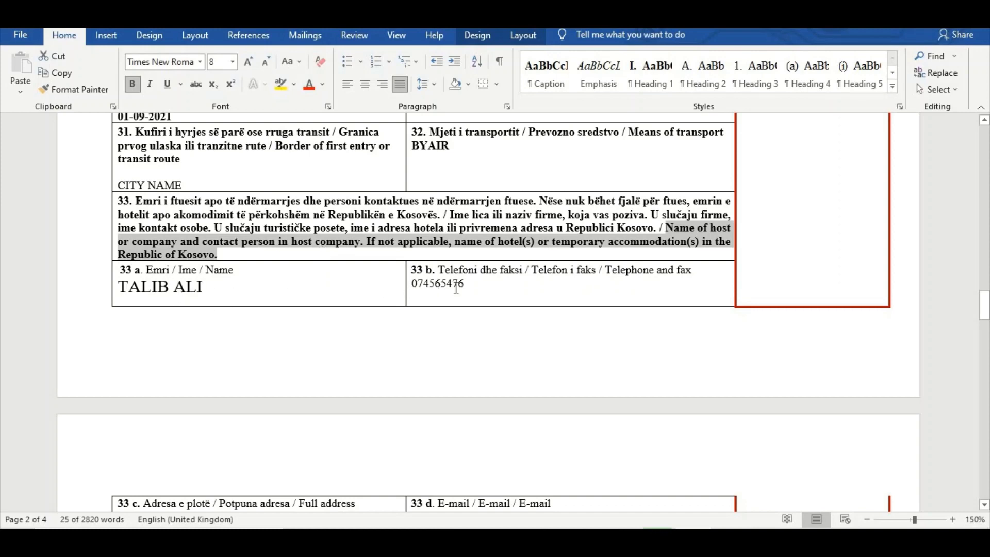
{"action": "scroll", "coordinate": [544, 282], "scroll_direction": "down", "scroll_amount": 1}
{"action": "scroll", "coordinate": [544, 283], "scroll_direction": "down", "scroll_amount": 3}
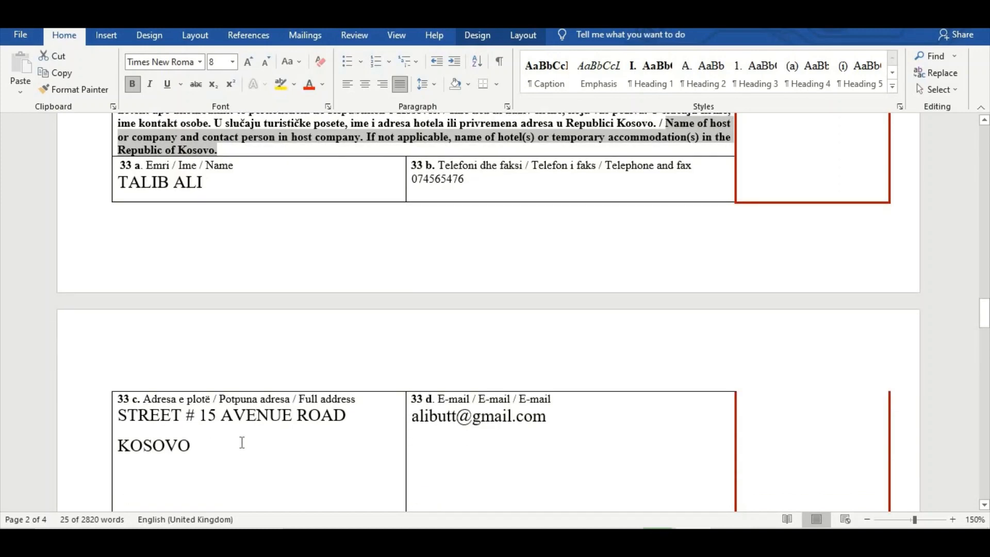
{"action": "scroll", "coordinate": [471, 383], "scroll_direction": "down", "scroll_amount": 2}
{"action": "scroll", "coordinate": [493, 374], "scroll_direction": "up", "scroll_amount": 4}
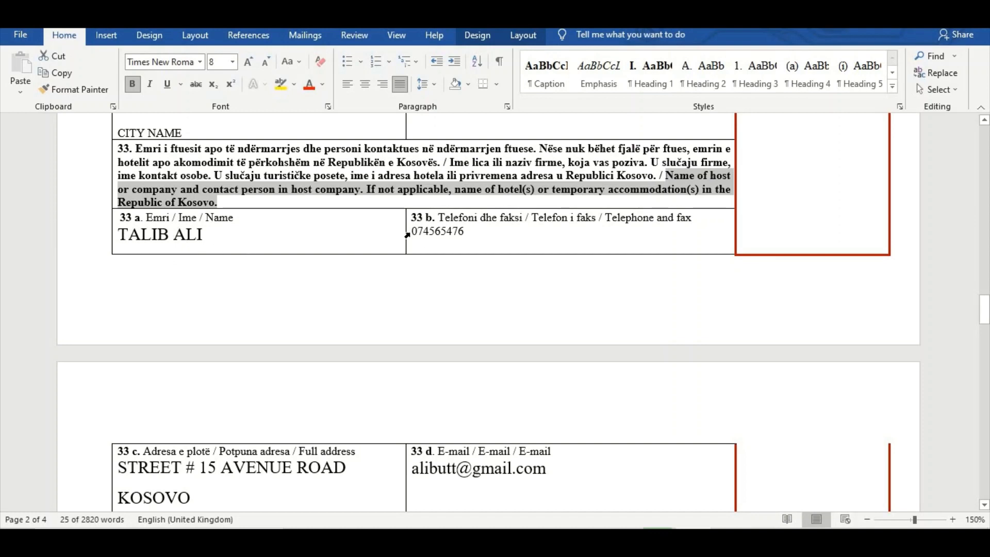
{"action": "scroll", "coordinate": [470, 276], "scroll_direction": "down", "scroll_amount": 1}
{"action": "scroll", "coordinate": [470, 277], "scroll_direction": "down", "scroll_amount": 3}
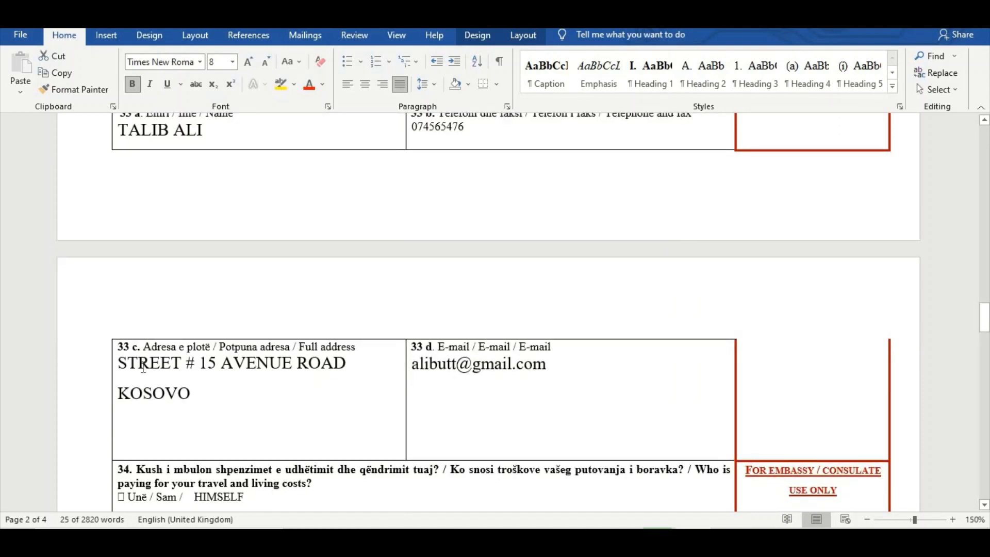
{"action": "left_click_drag", "start_coordinate": [300, 346], "coordinate": [355, 348]}
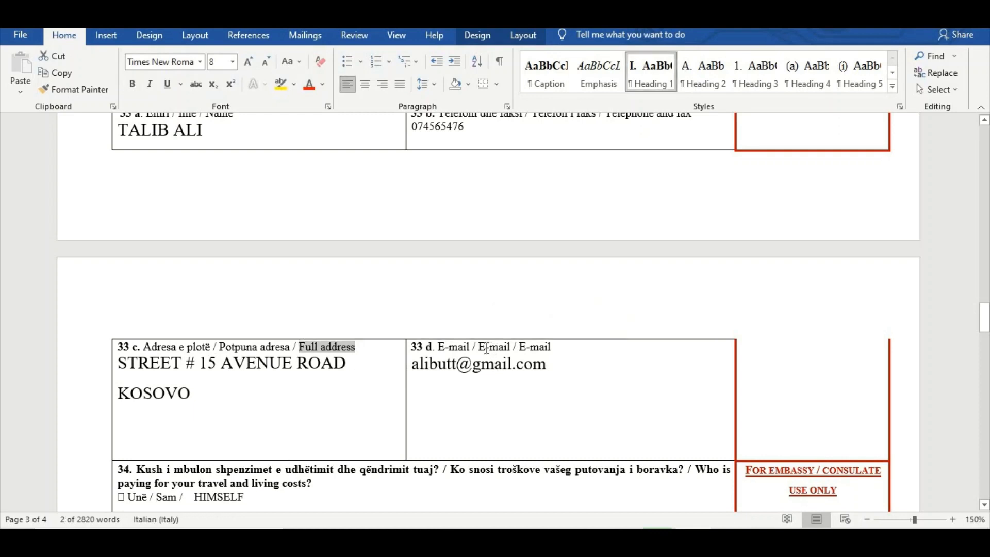
{"action": "left_click_drag", "start_coordinate": [478, 347], "coordinate": [553, 346]}
{"action": "scroll", "coordinate": [228, 447], "scroll_direction": "down", "scroll_amount": 7}
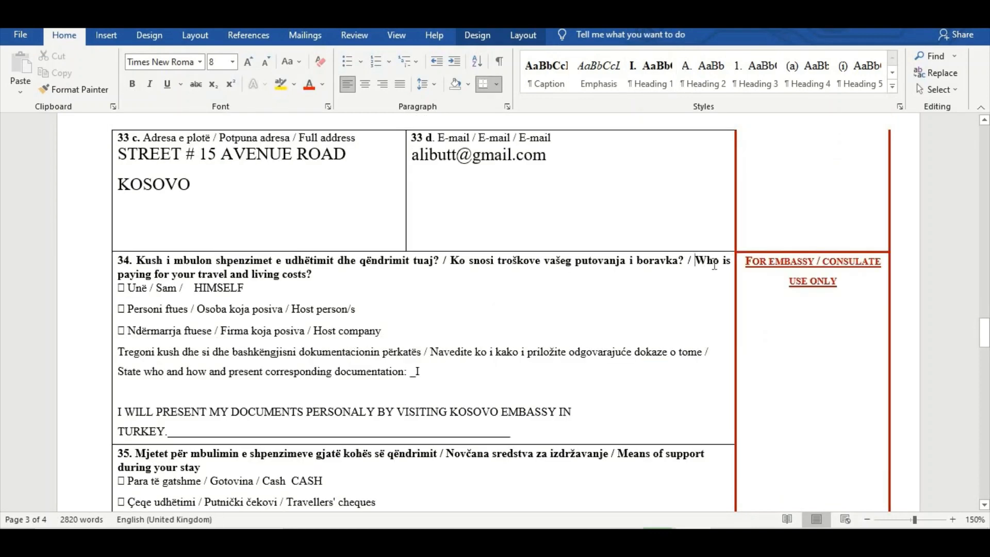
Examine field 34 on who pays the travel and living costs, including the host company option and the supporting documentation statement
{"action": "left_click_drag", "start_coordinate": [695, 260], "coordinate": [318, 274]}
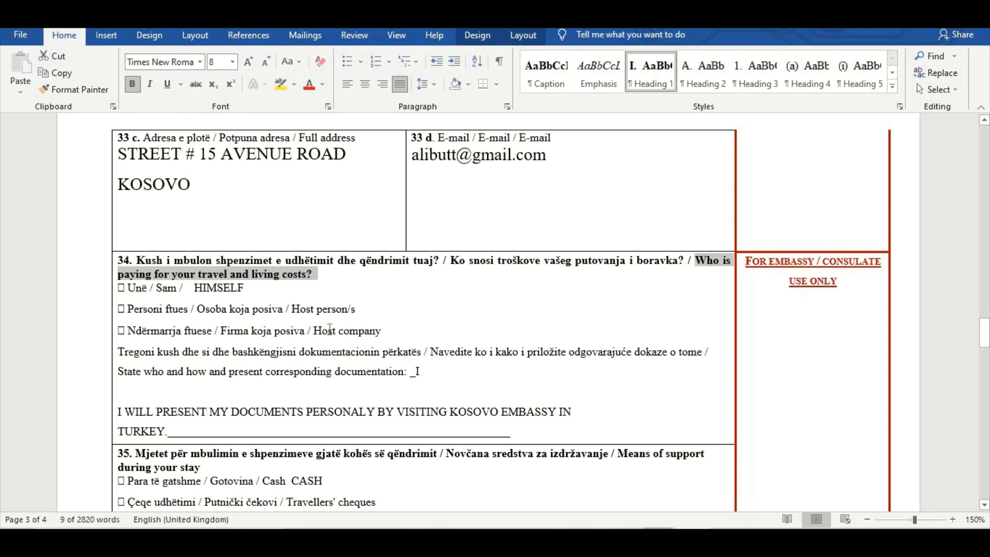
{"action": "left_click_drag", "start_coordinate": [314, 330], "coordinate": [382, 332]}
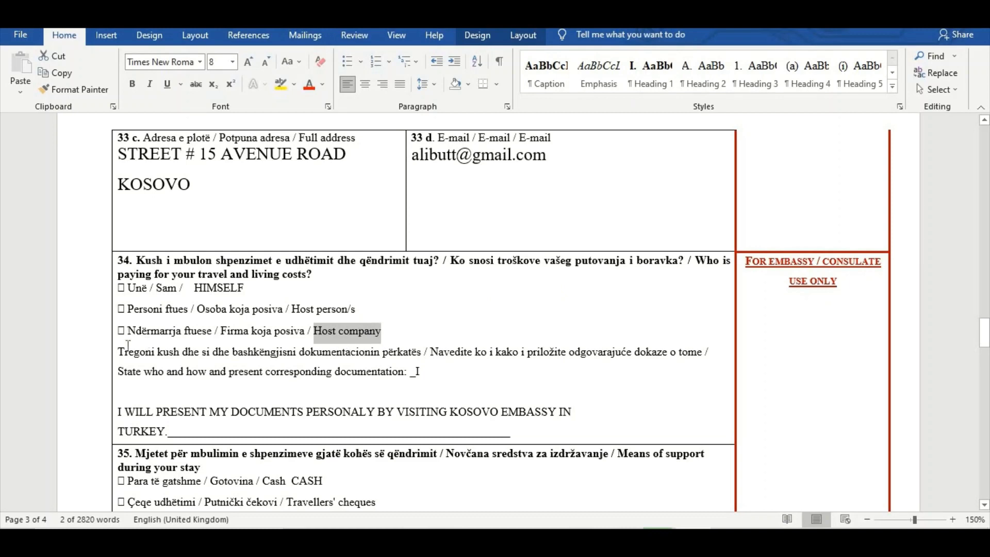
{"action": "scroll", "coordinate": [369, 359], "scroll_direction": "down", "scroll_amount": 4}
{"action": "left_click_drag", "start_coordinate": [120, 266], "coordinate": [438, 286]}
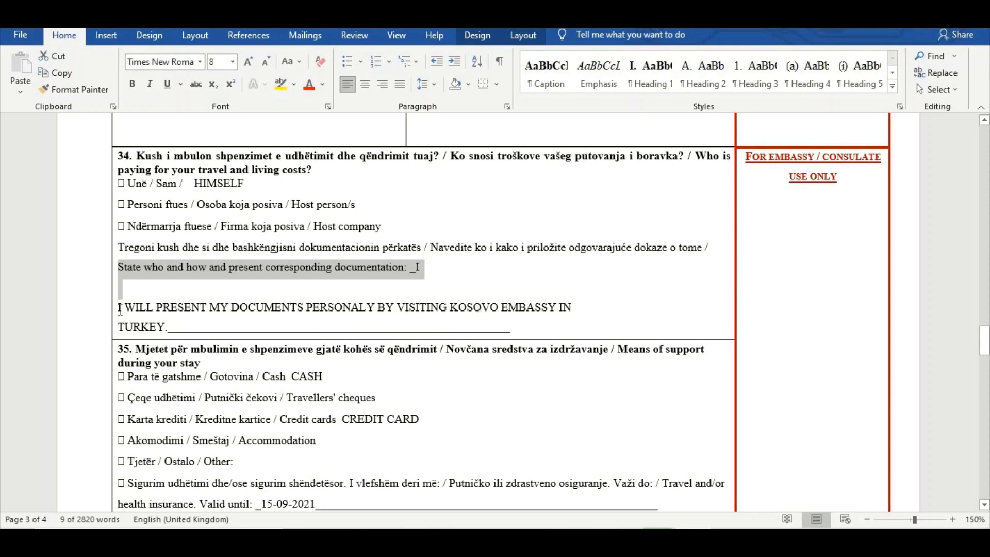
{"action": "left_click_drag", "start_coordinate": [119, 309], "coordinate": [179, 324]}
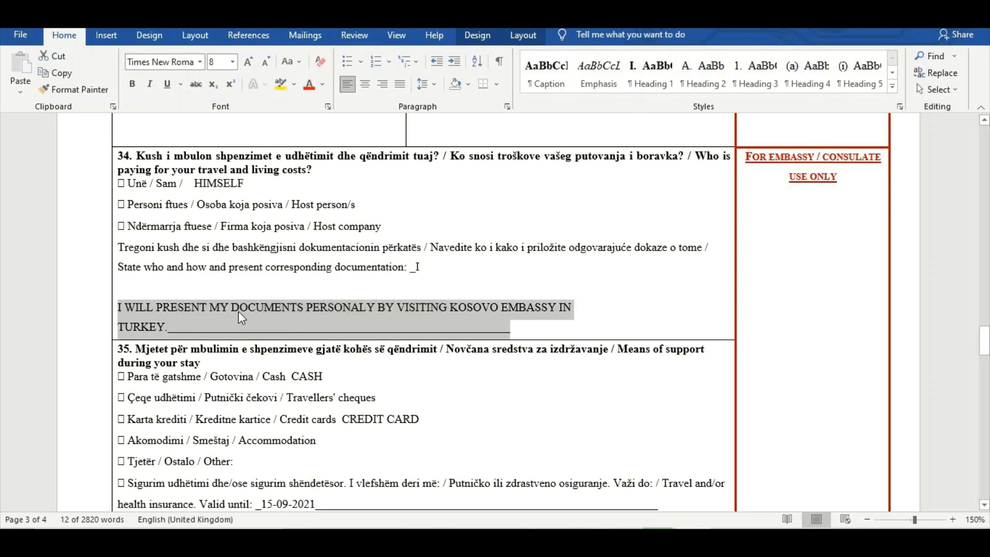
Examine the means of support in field 35, including the cash and credit card entries and the travel insurance validity date
{"action": "scroll", "coordinate": [292, 335], "scroll_direction": "down", "scroll_amount": 1}
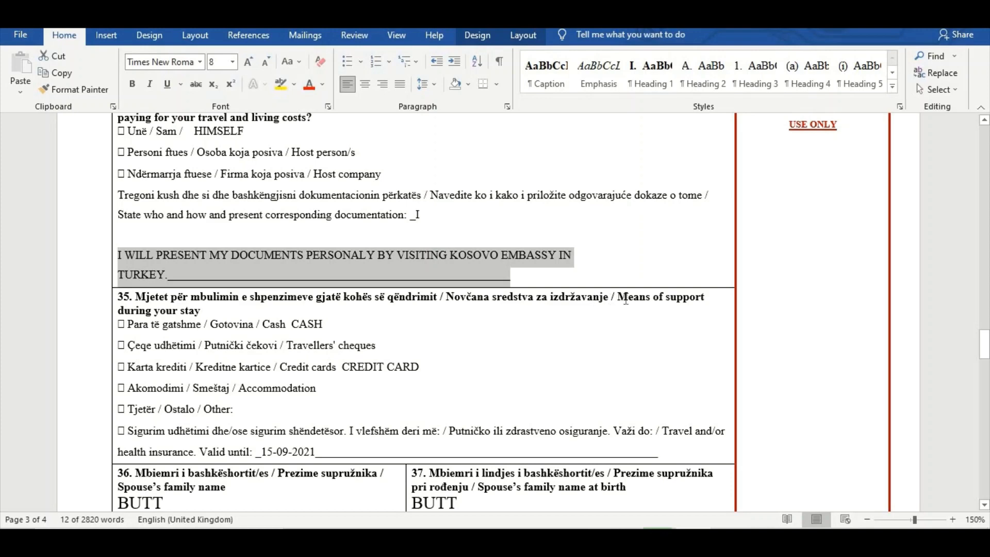
{"action": "left_click_drag", "start_coordinate": [625, 299], "coordinate": [680, 307]}
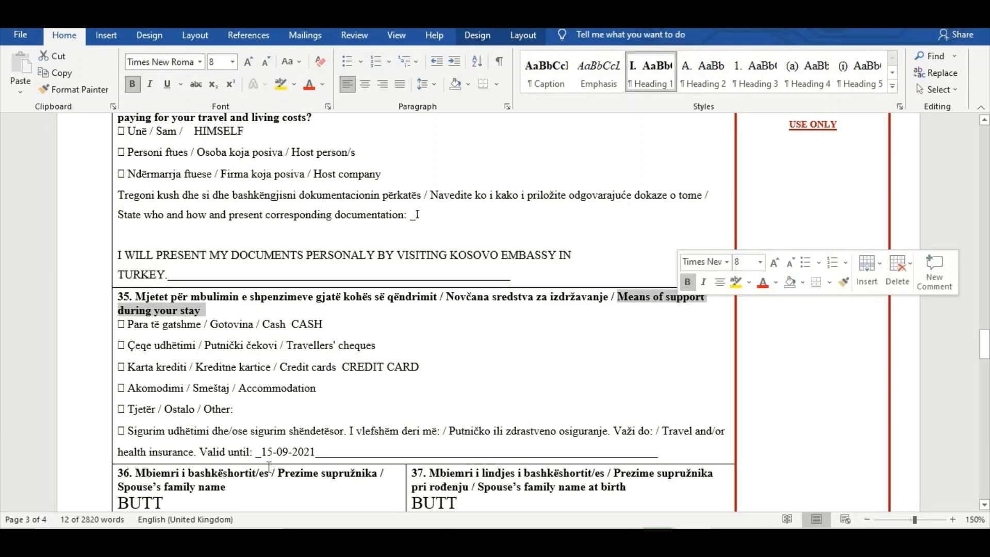
{"action": "scroll", "coordinate": [257, 381], "scroll_direction": "down", "scroll_amount": 1}
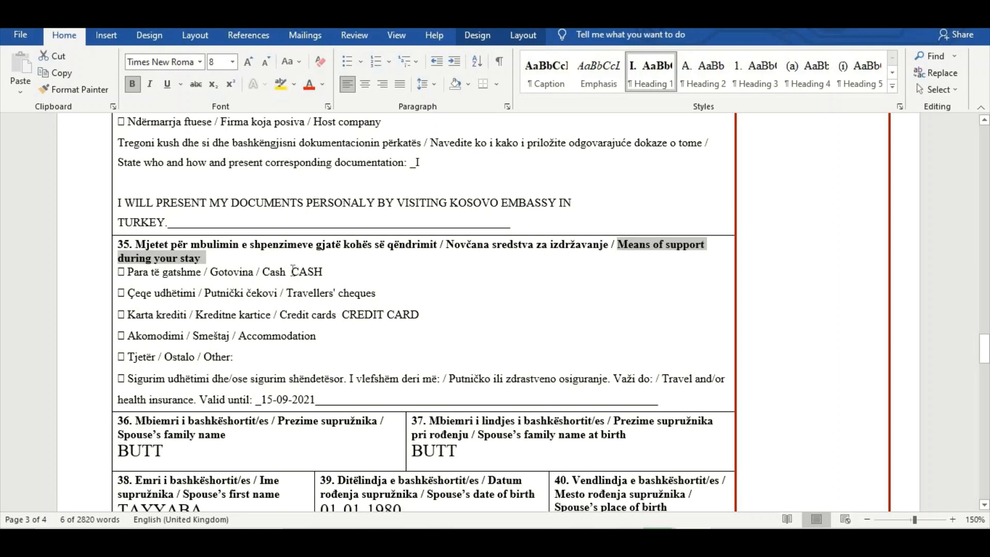
{"action": "left_click_drag", "start_coordinate": [293, 271], "coordinate": [325, 272]}
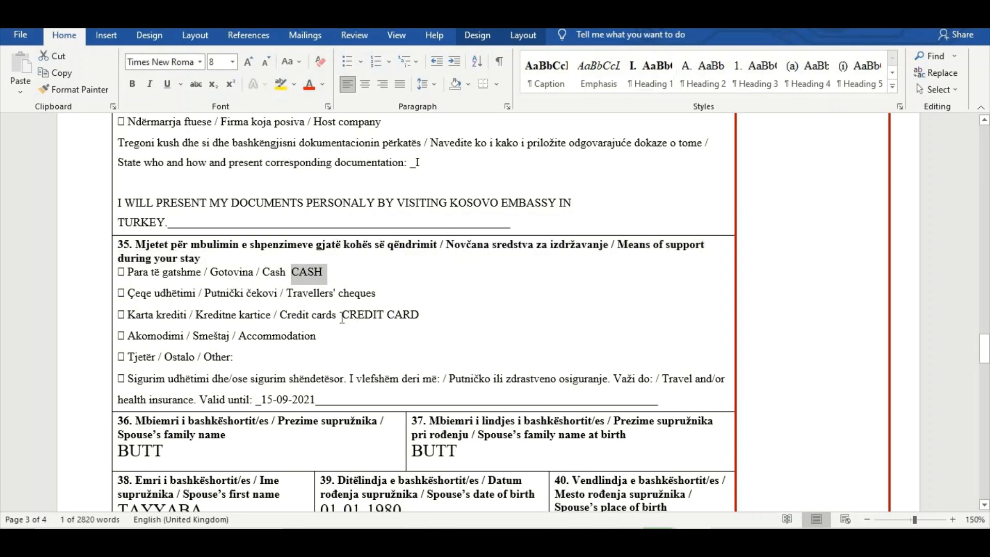
{"action": "left_click_drag", "start_coordinate": [343, 315], "coordinate": [421, 315]}
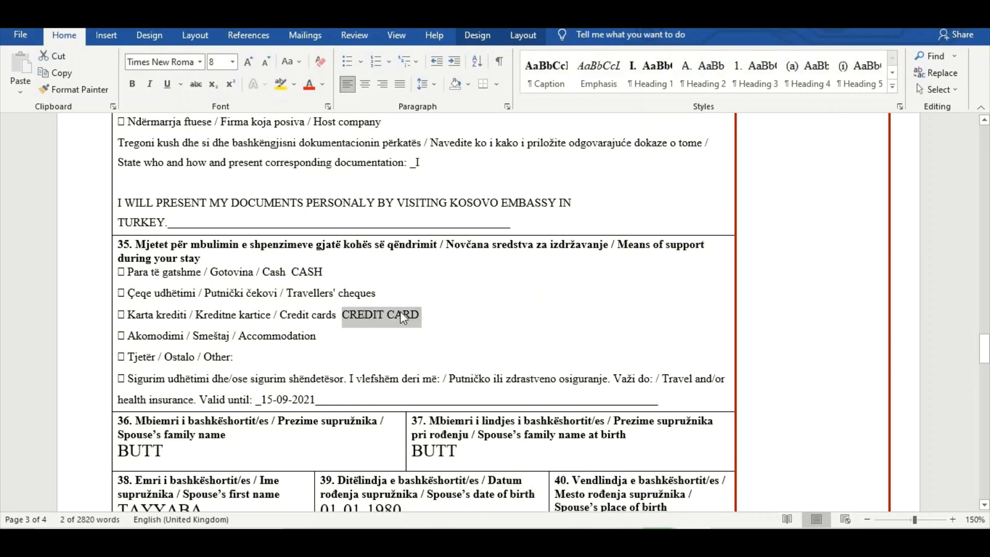
{"action": "scroll", "coordinate": [297, 477], "scroll_direction": "down", "scroll_amount": 3}
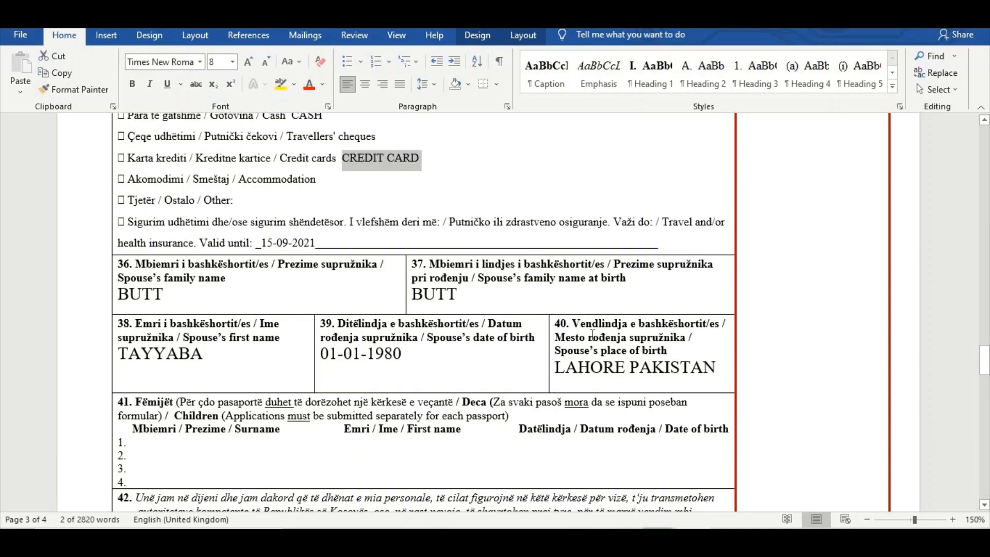
{"action": "left_click_drag", "start_coordinate": [658, 227], "coordinate": [724, 236]}
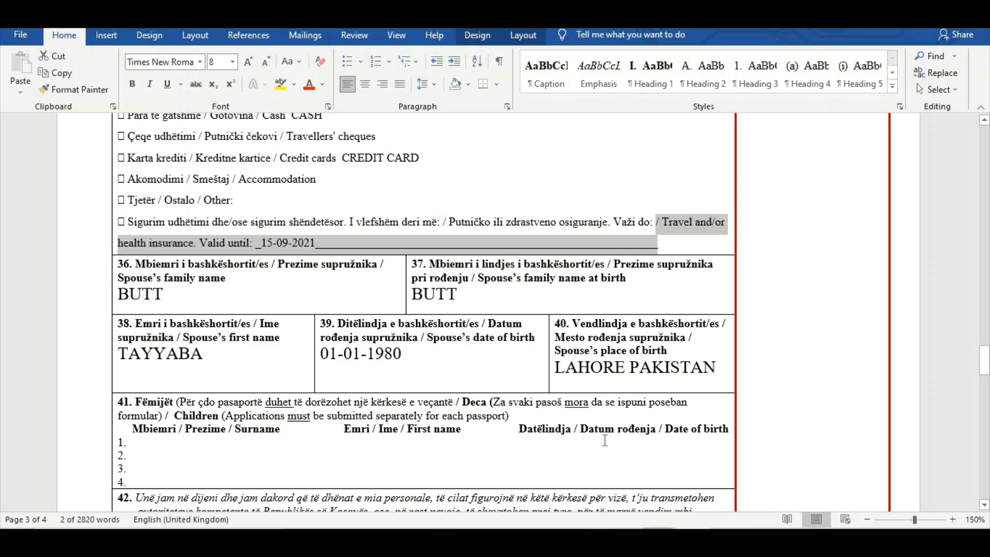
{"action": "scroll", "coordinate": [254, 454], "scroll_direction": "up", "scroll_amount": 2}
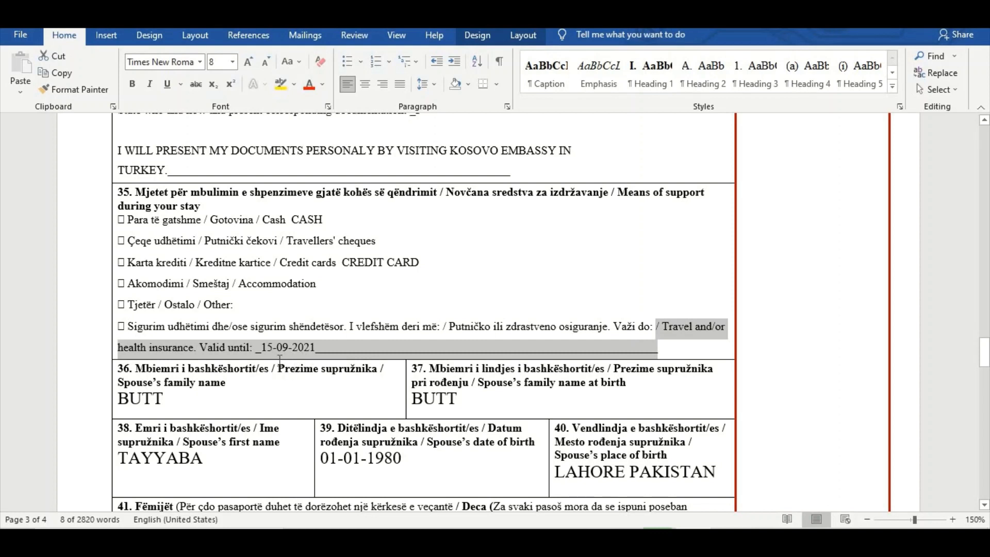
{"action": "scroll", "coordinate": [268, 303], "scroll_direction": "down", "scroll_amount": 1}
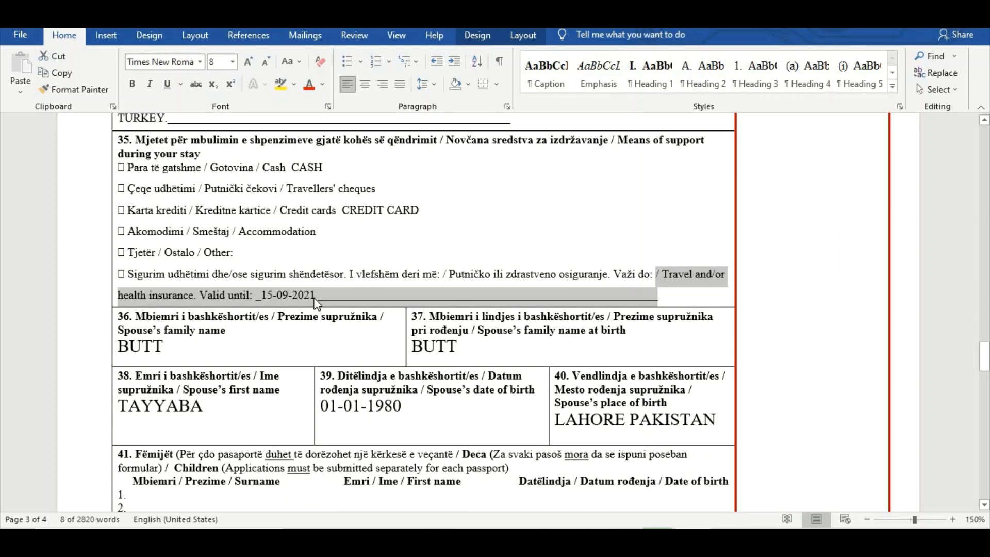
{"action": "scroll", "coordinate": [269, 289], "scroll_direction": "down", "scroll_amount": 1}
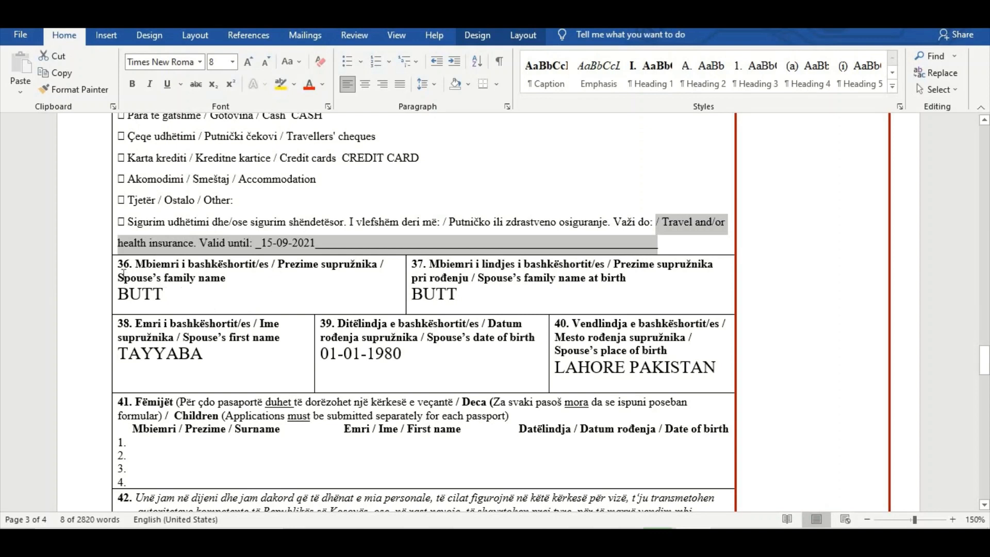
Review the spouse's family name, family name at birth, first name, date of birth and place of birth in fields 36 to 40
{"action": "left_click_drag", "start_coordinate": [123, 283], "coordinate": [207, 289]}
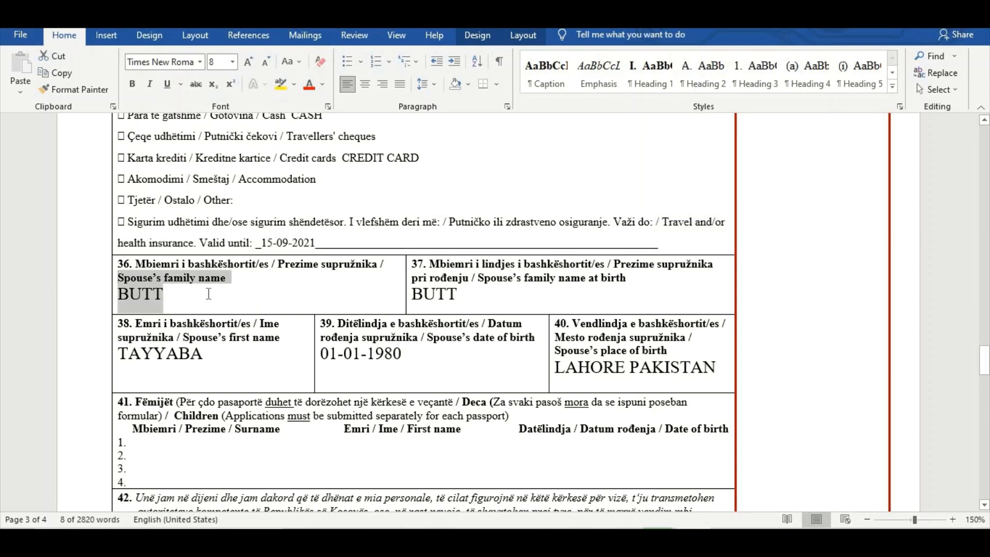
{"action": "left_click_drag", "start_coordinate": [141, 299], "coordinate": [128, 270]}
{"action": "left_click_drag", "start_coordinate": [481, 281], "coordinate": [622, 282]}
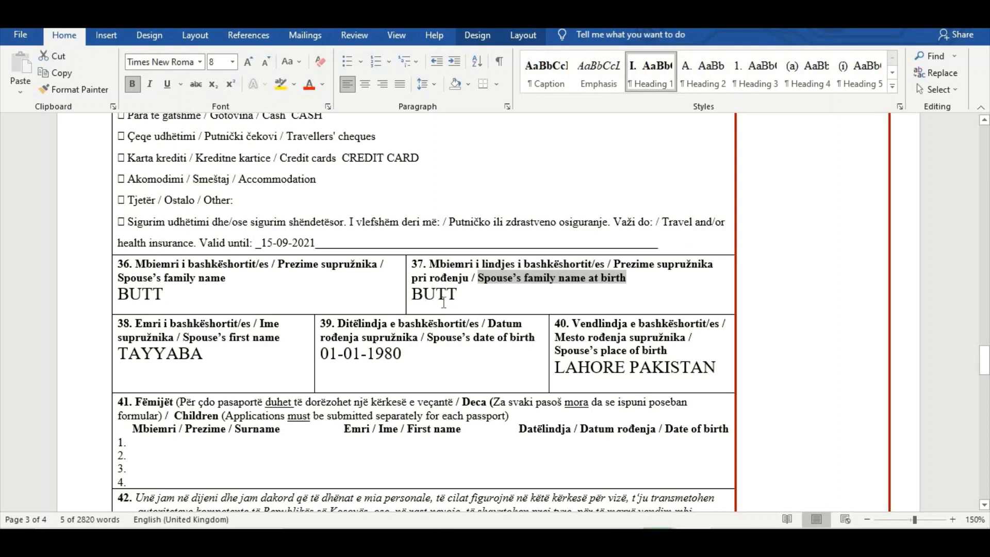
{"action": "scroll", "coordinate": [442, 294], "scroll_direction": "down", "scroll_amount": 2}
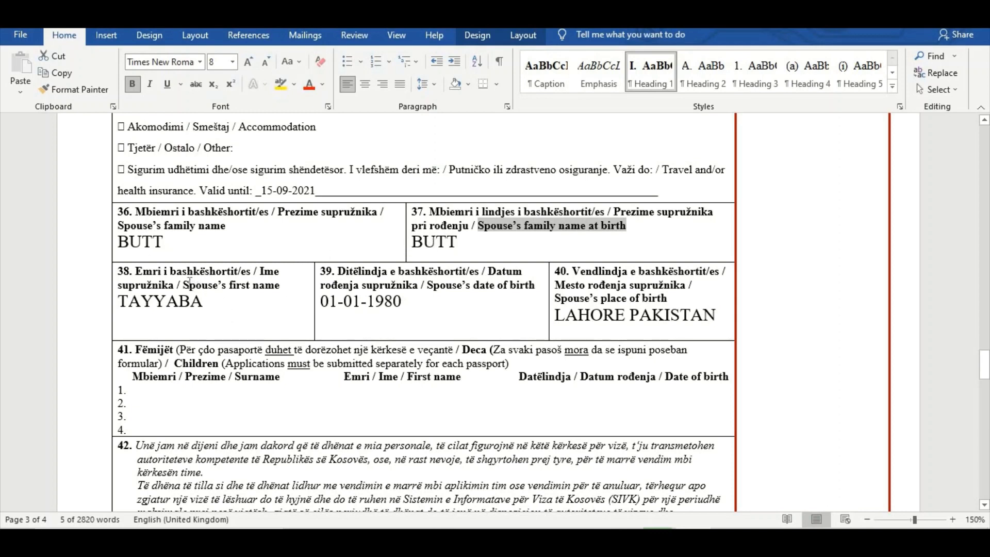
{"action": "left_click_drag", "start_coordinate": [191, 282], "coordinate": [283, 285]}
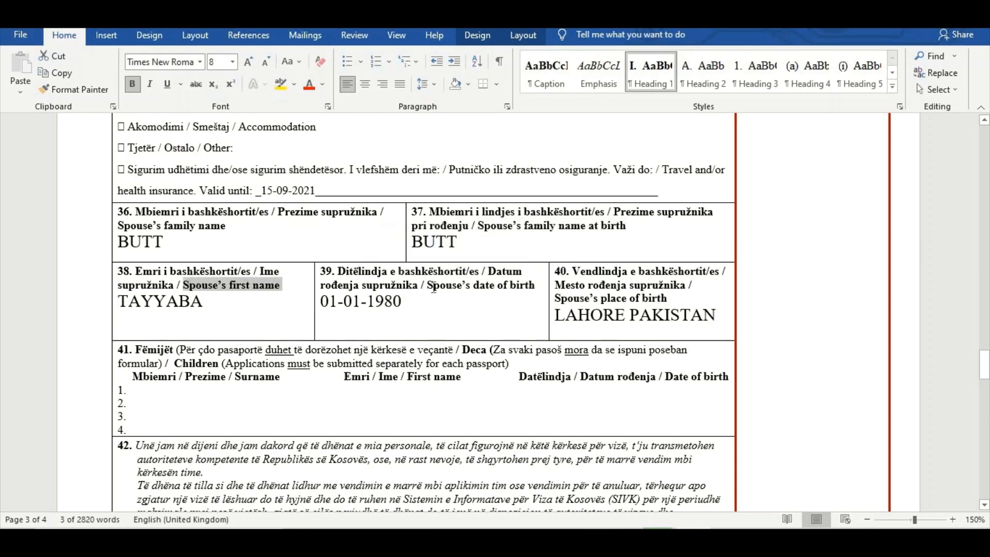
{"action": "left_click_drag", "start_coordinate": [460, 285], "coordinate": [537, 286]}
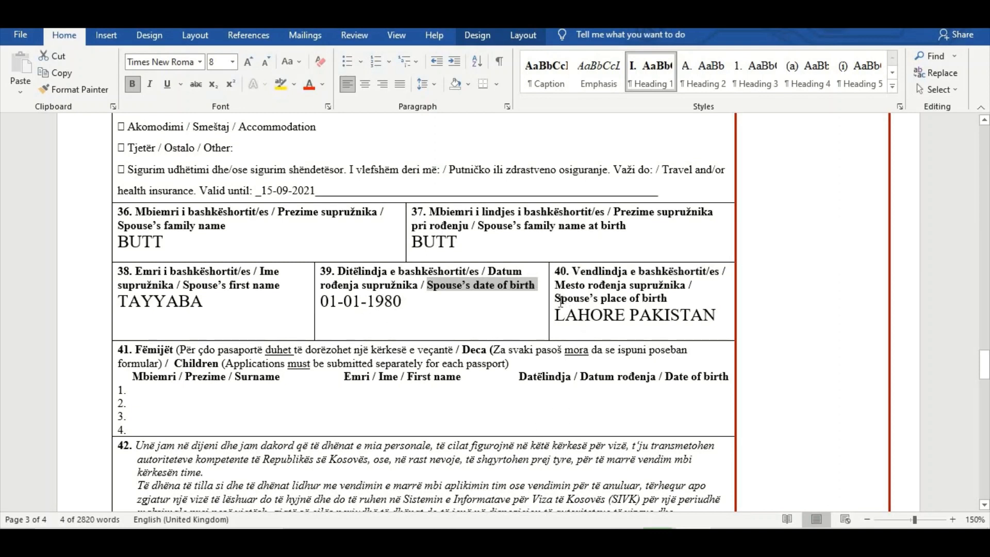
{"action": "left_click_drag", "start_coordinate": [560, 299], "coordinate": [668, 299]}
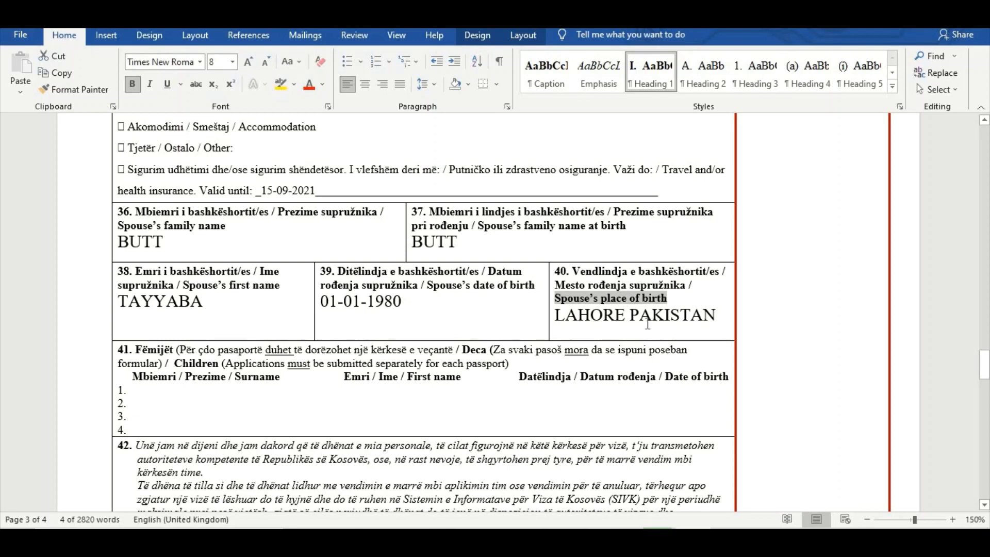
Look through the children section in field 41 and the declaration in field 42, down to the applicant's address and signature fields
{"action": "scroll", "coordinate": [647, 324], "scroll_direction": "down", "scroll_amount": 4}
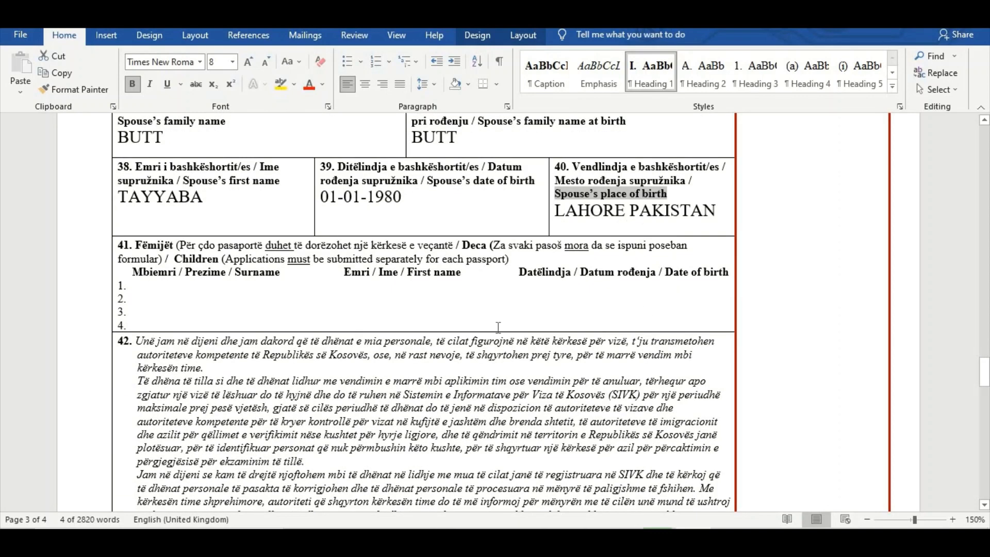
{"action": "scroll", "coordinate": [498, 326], "scroll_direction": "down", "scroll_amount": 2}
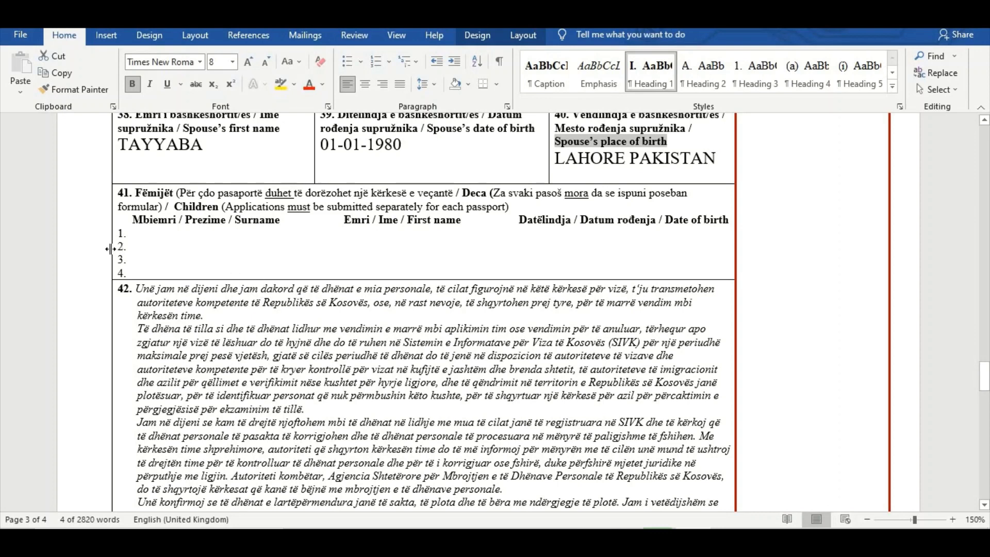
{"action": "left_click_drag", "start_coordinate": [285, 221], "coordinate": [240, 222]}
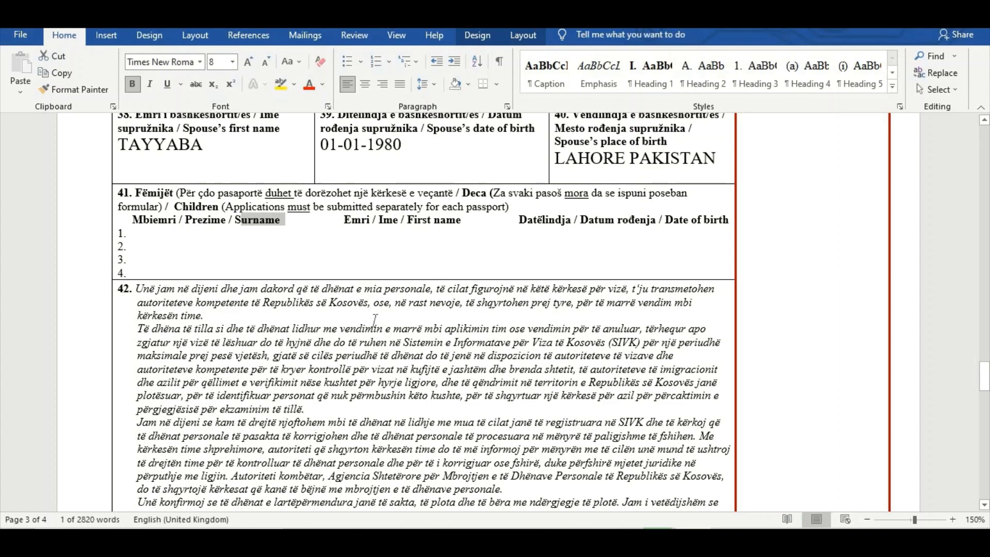
{"action": "scroll", "coordinate": [289, 345], "scroll_direction": "down", "scroll_amount": 3}
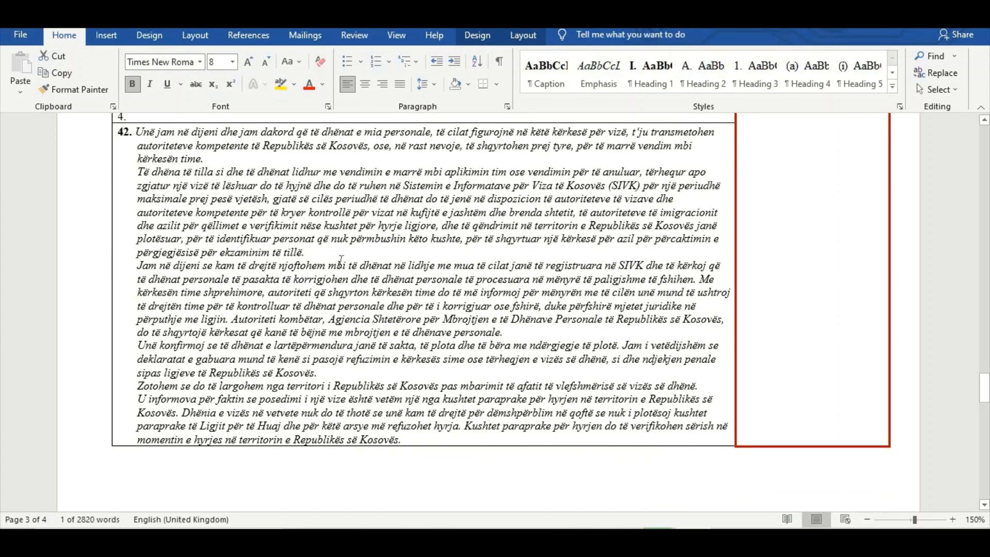
{"action": "scroll", "coordinate": [437, 312], "scroll_direction": "down", "scroll_amount": 3}
{"action": "scroll", "coordinate": [437, 312], "scroll_direction": "down", "scroll_amount": 8}
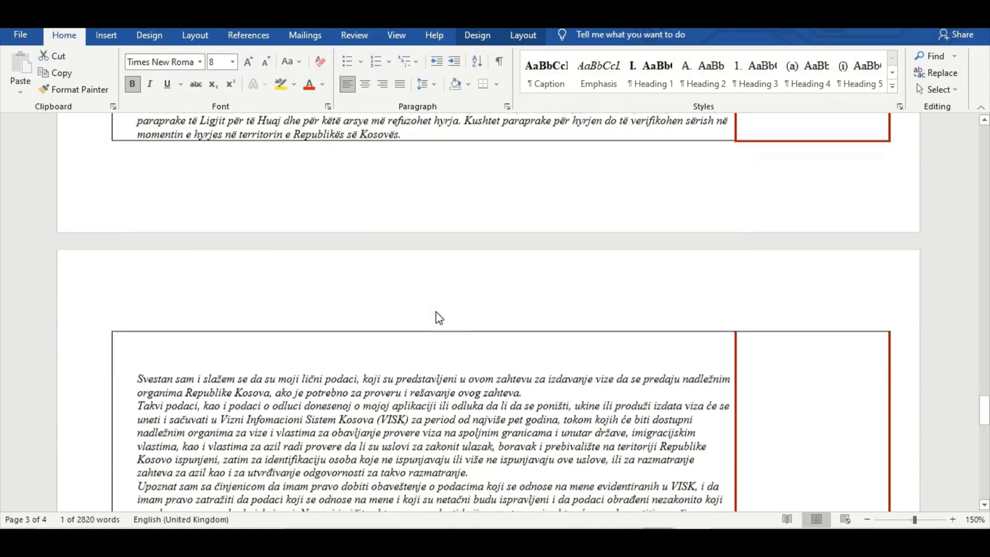
{"action": "scroll", "coordinate": [426, 171], "scroll_direction": "down", "scroll_amount": 3}
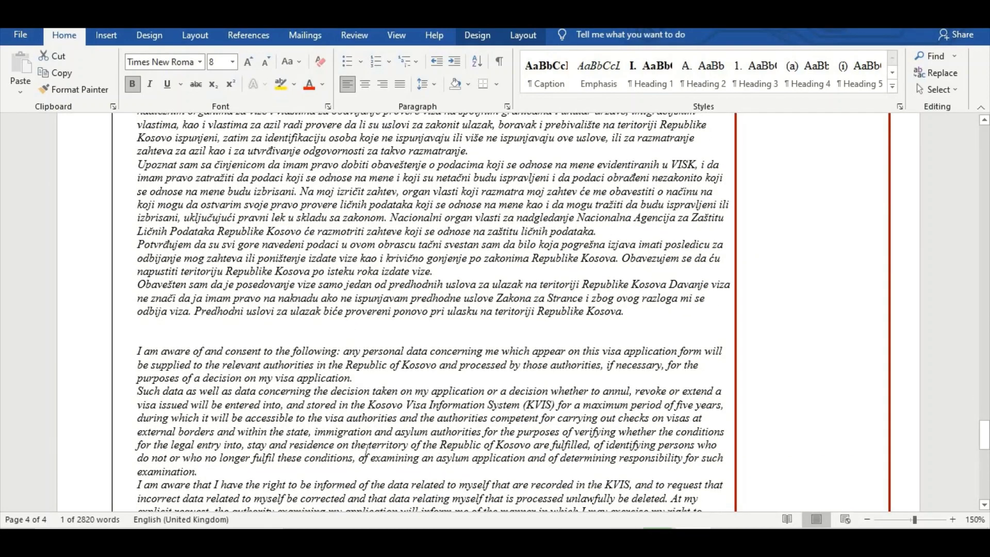
{"action": "scroll", "coordinate": [383, 361], "scroll_direction": "down", "scroll_amount": 5}
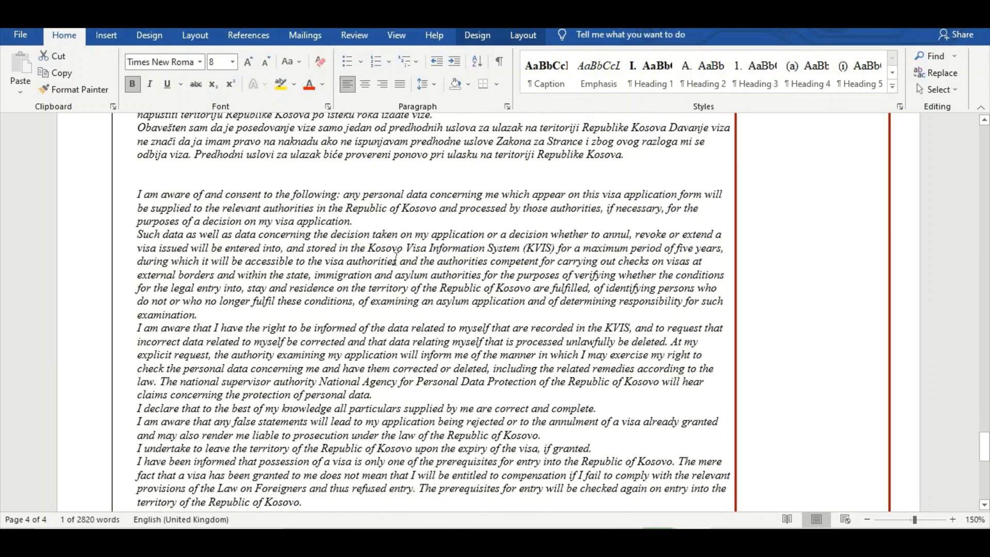
{"action": "scroll", "coordinate": [397, 257], "scroll_direction": "down", "scroll_amount": 1}
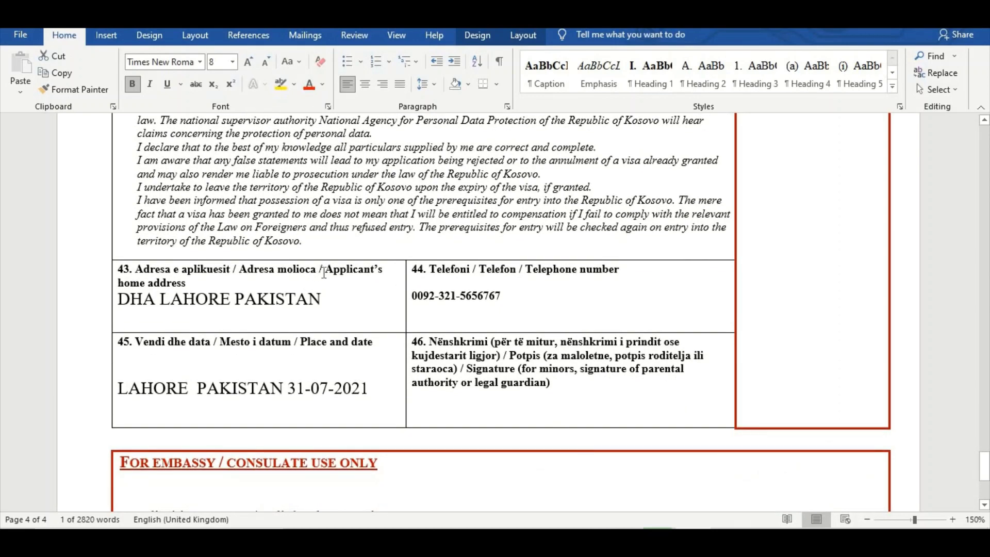
Review the applicant's home address, telephone number, and place and date entries in fields 43 to 45
{"action": "left_click_drag", "start_coordinate": [319, 271], "coordinate": [367, 277]}
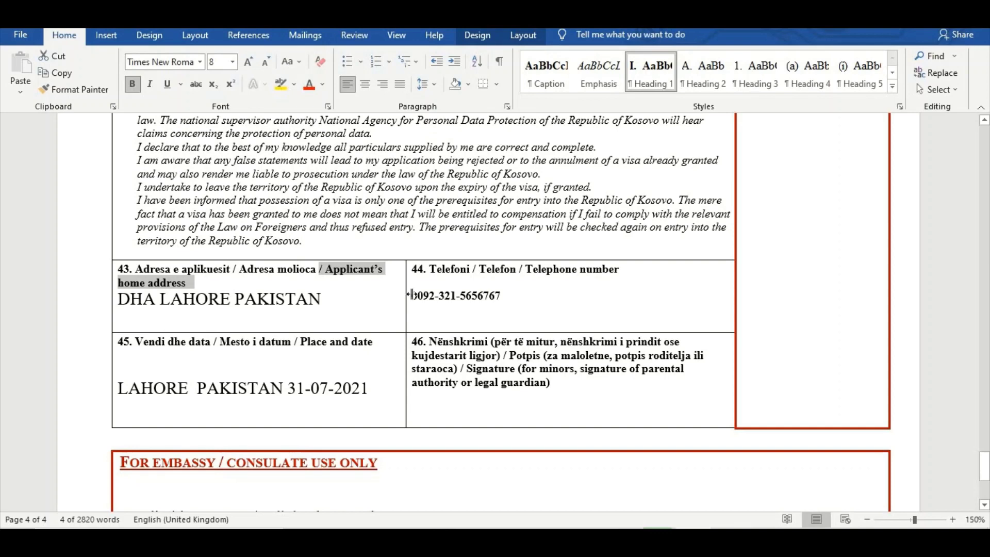
{"action": "left_click_drag", "start_coordinate": [518, 297], "coordinate": [412, 298]}
{"action": "scroll", "coordinate": [304, 309], "scroll_direction": "down", "scroll_amount": 1}
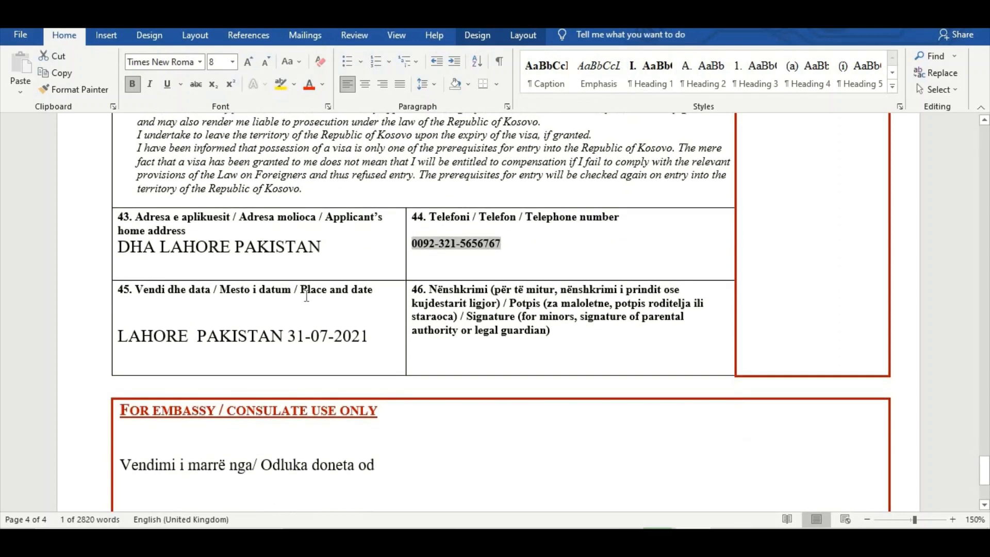
{"action": "left_click_drag", "start_coordinate": [301, 290], "coordinate": [374, 310]}
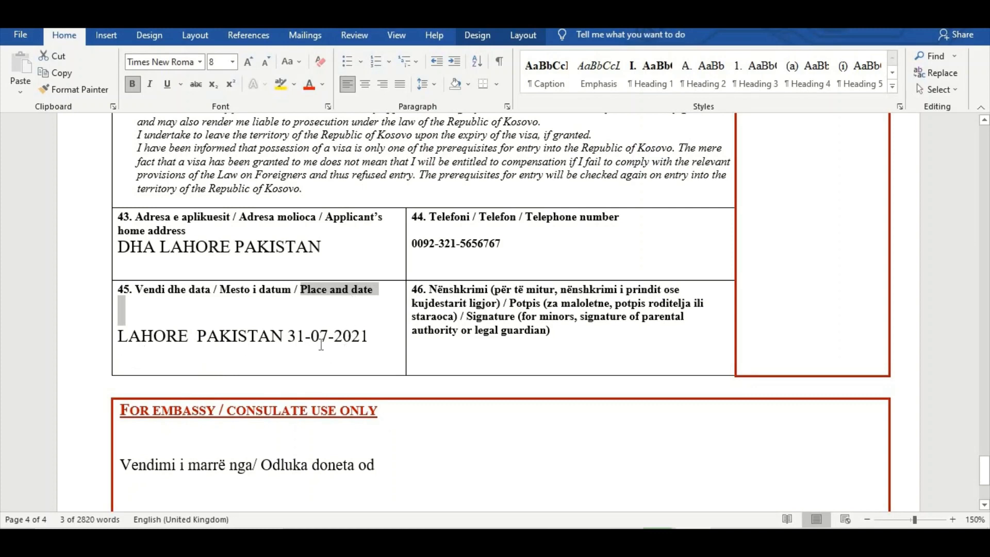
{"action": "scroll", "coordinate": [340, 371], "scroll_direction": "down", "scroll_amount": 1}
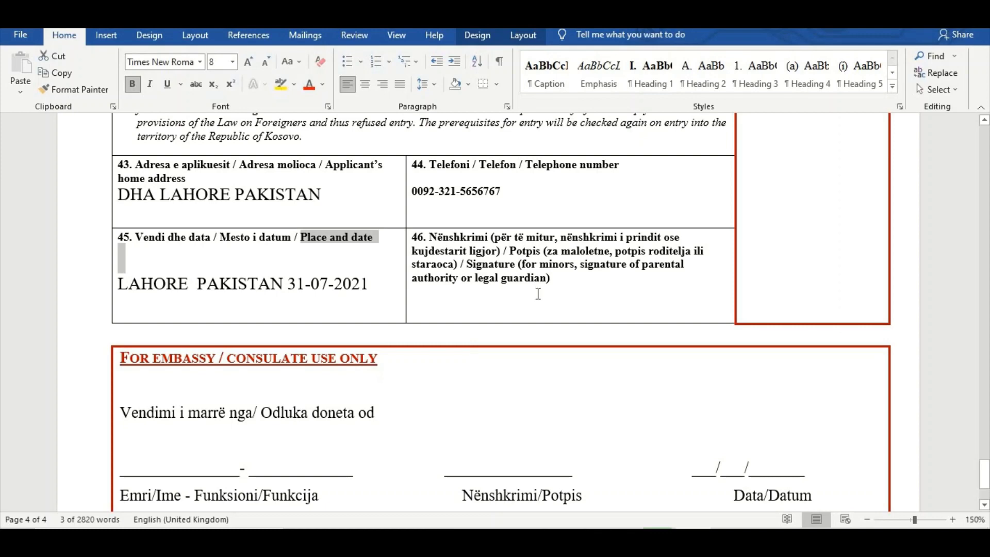
Examine the signature requirement in field 46, including the parental signature for minors, and the embassy-only section below it
{"action": "scroll", "coordinate": [605, 177], "scroll_direction": "down", "scroll_amount": 2}
{"action": "scroll", "coordinate": [121, 343], "scroll_direction": "up", "scroll_amount": 1}
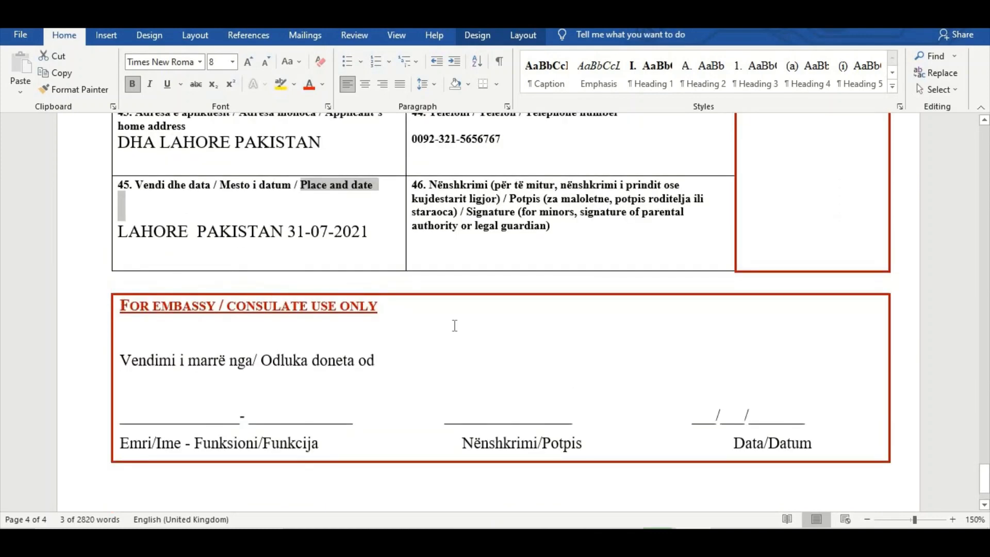
{"action": "left_click", "coordinate": [528, 257]}
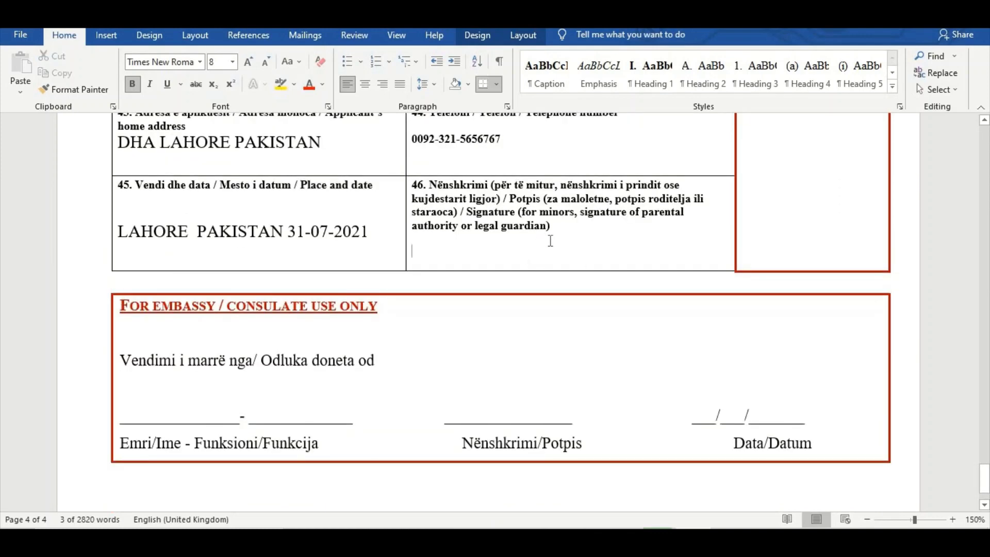
{"action": "left_click_drag", "start_coordinate": [647, 215], "coordinate": [541, 212]}
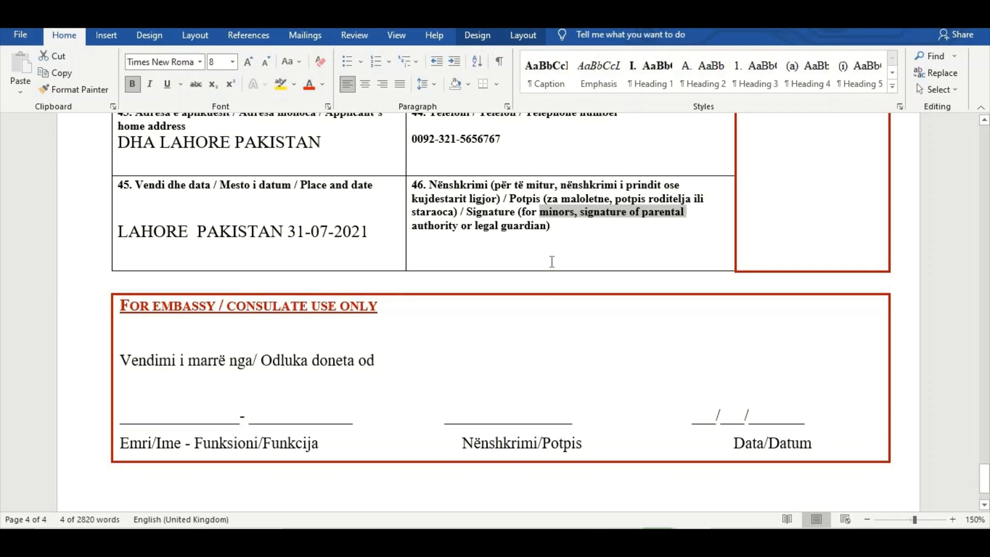
{"action": "scroll", "coordinate": [422, 348], "scroll_direction": "down", "scroll_amount": 2}
Look back through the completed form from the declaration up to the title and photo box on the first page
{"action": "scroll", "coordinate": [422, 350], "scroll_direction": "up", "scroll_amount": 8}
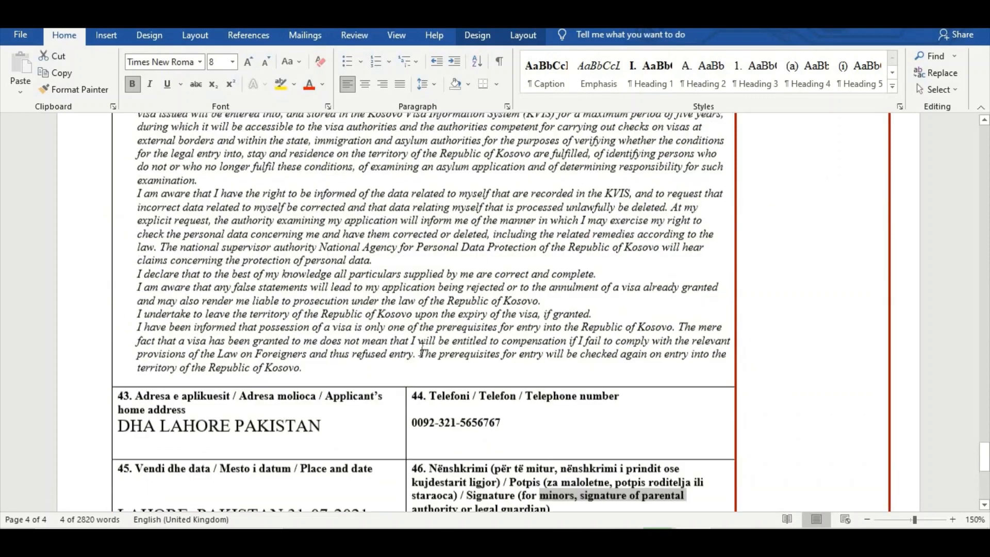
{"action": "scroll", "coordinate": [422, 348], "scroll_direction": "up", "scroll_amount": 20}
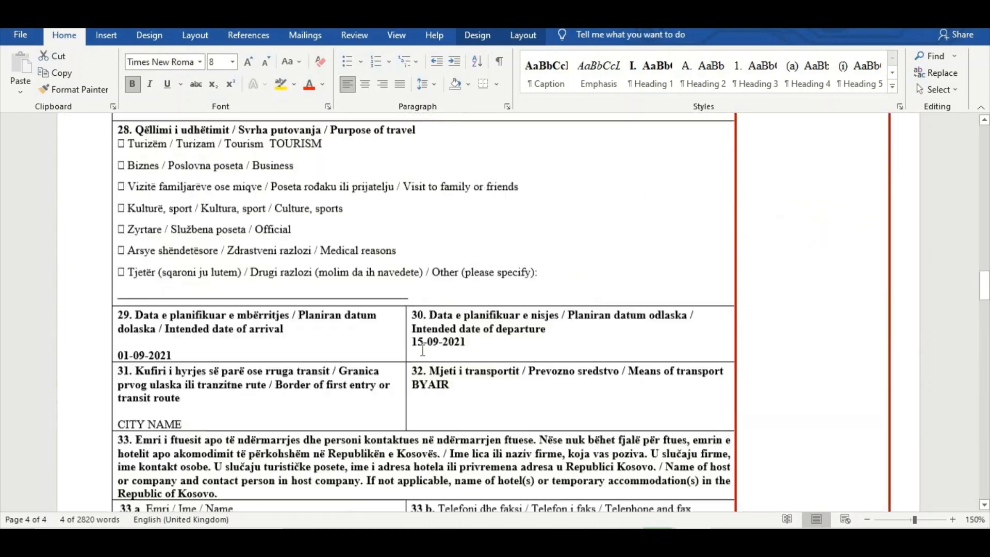
{"action": "scroll", "coordinate": [422, 349], "scroll_direction": "up", "scroll_amount": 20}
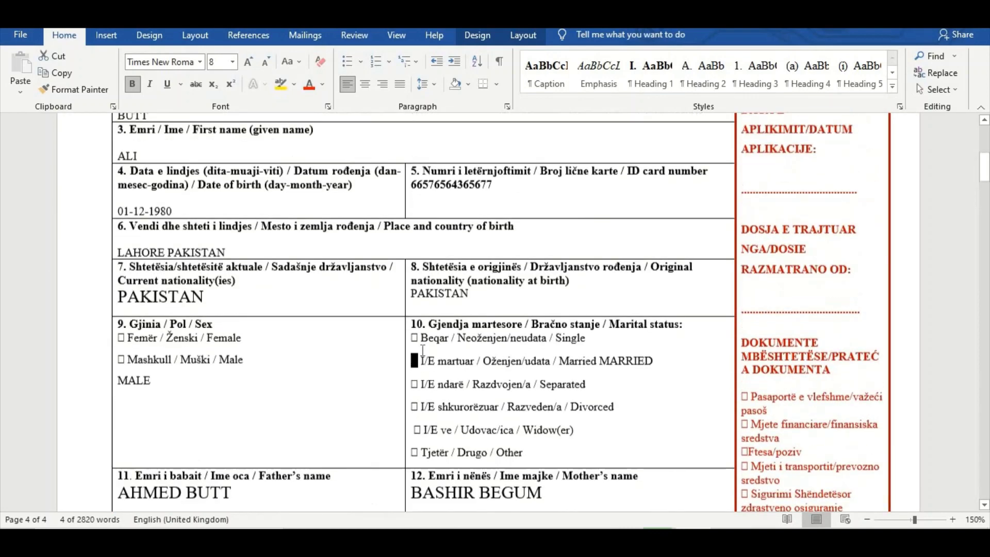
{"action": "scroll", "coordinate": [422, 350], "scroll_direction": "up", "scroll_amount": 6}
{"action": "scroll", "coordinate": [422, 350], "scroll_direction": "down", "scroll_amount": 1}
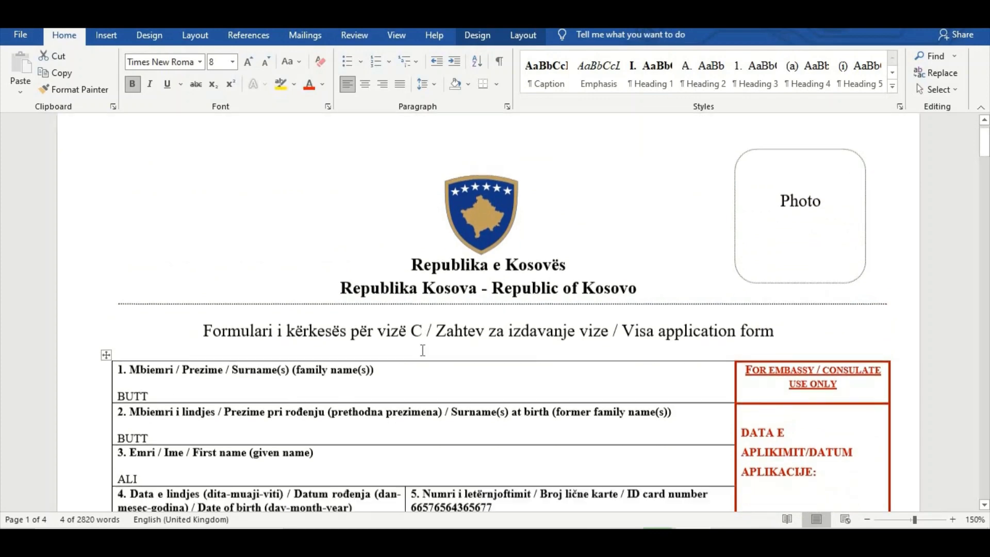
{"action": "scroll", "coordinate": [422, 349], "scroll_direction": "up", "scroll_amount": 1}
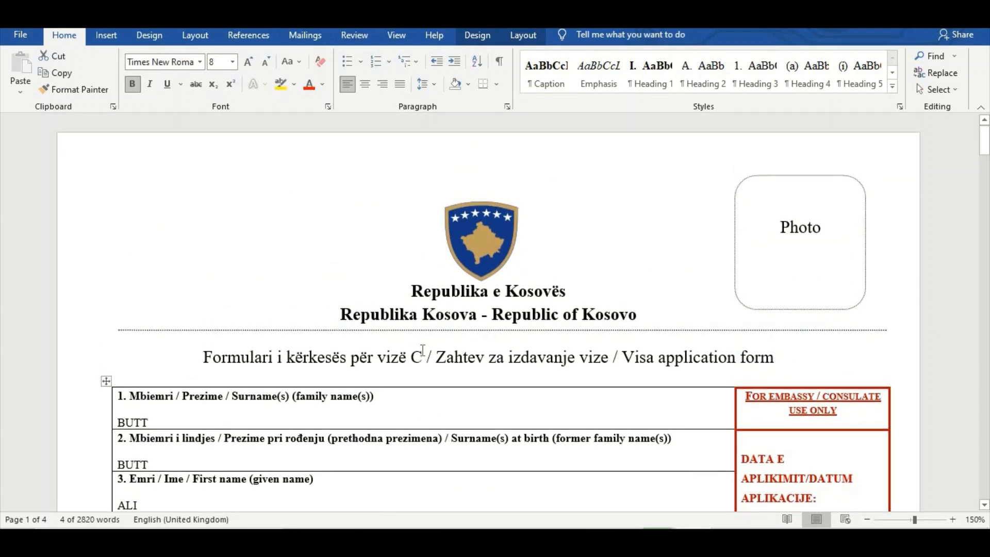